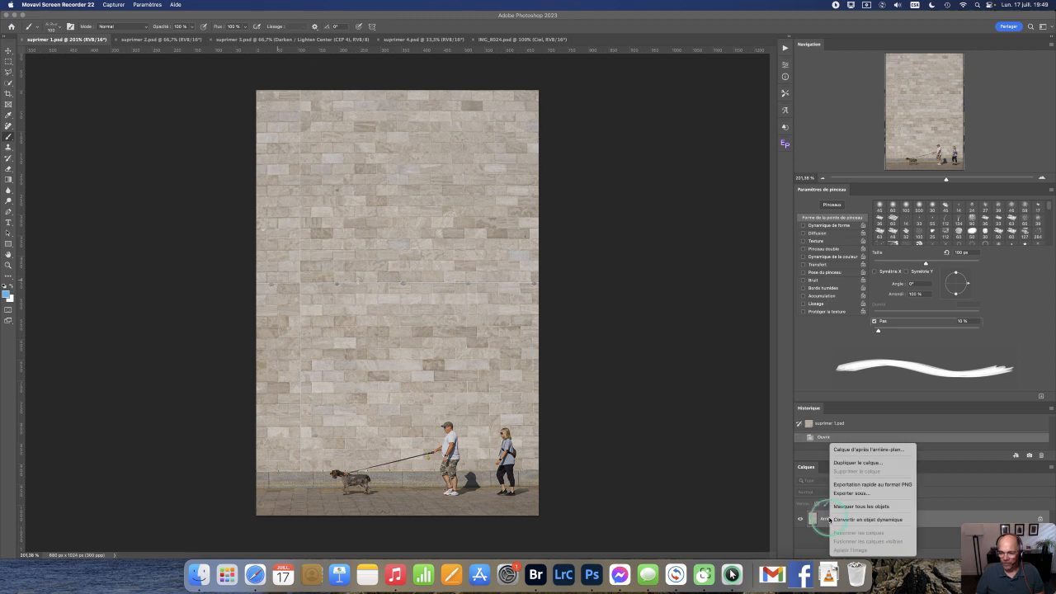
# - Duplicate the Arrière-plan layer, keep the default copy name, and hide the original layer
pyautogui.click(870, 463)
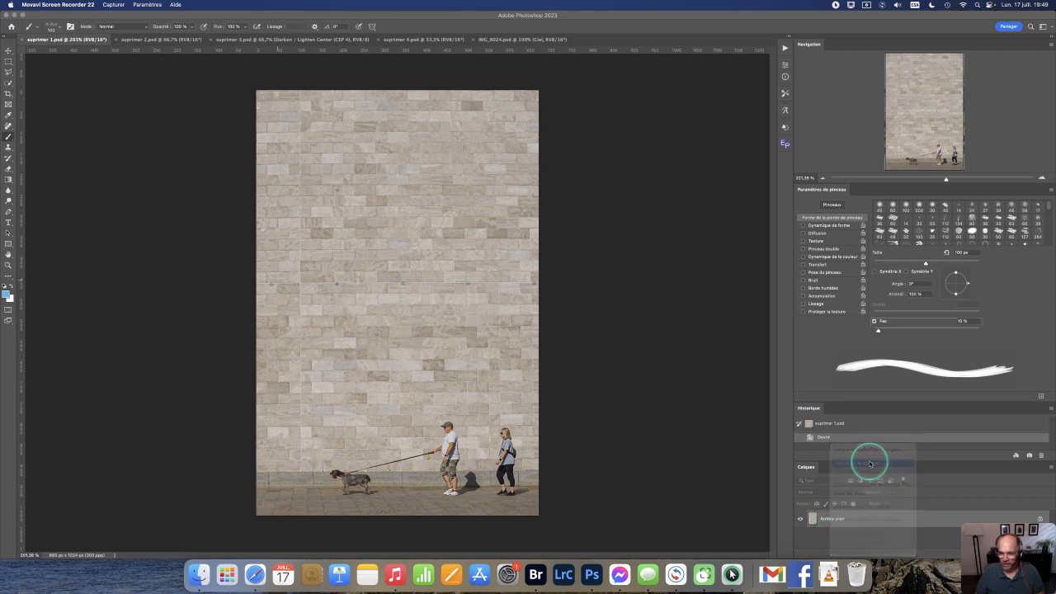
pyautogui.click(610, 257)
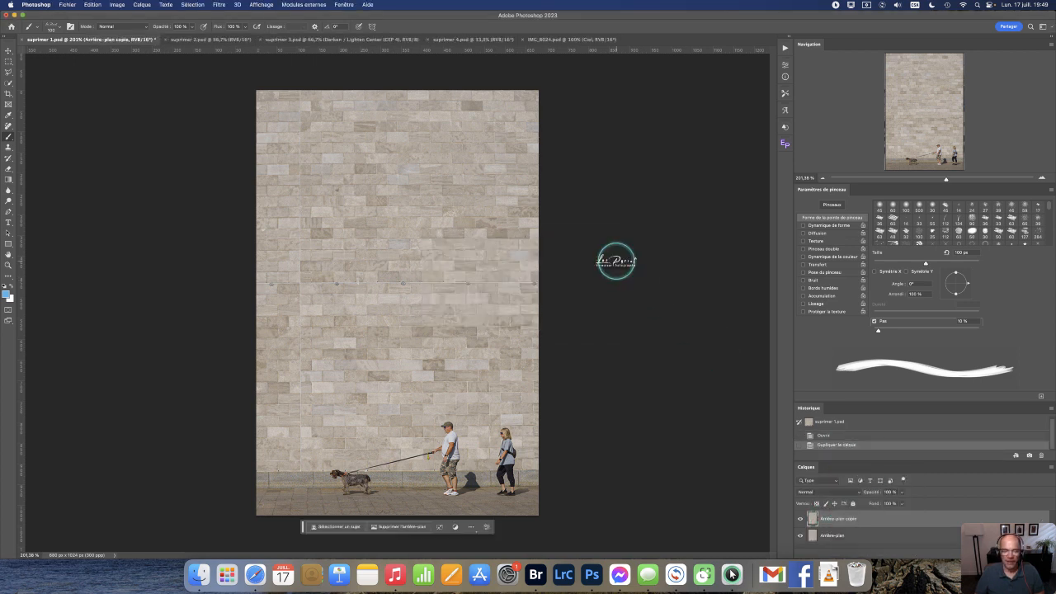
pyautogui.click(800, 535)
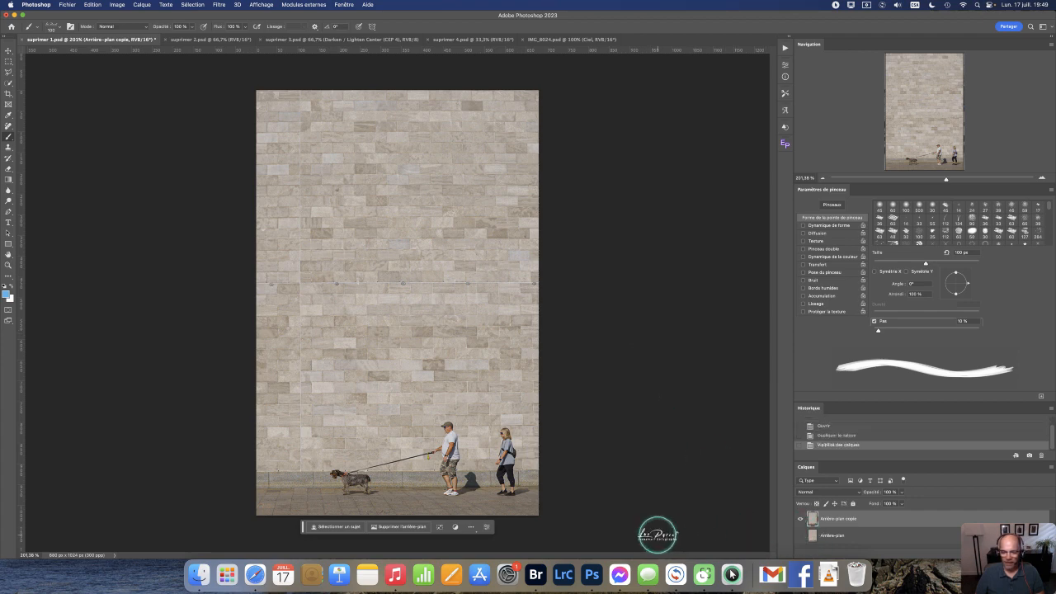
pyautogui.click(880, 207)
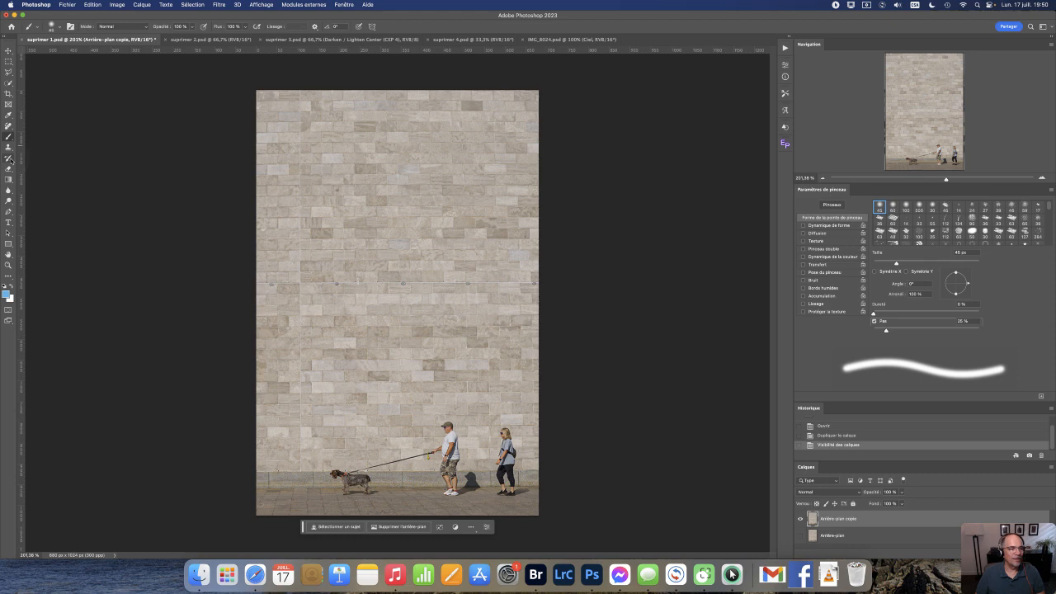
# - Spot-heal the row of small dark marks across the middle of the brick wall with the Spot Healing Brush
pyautogui.click(9, 126)
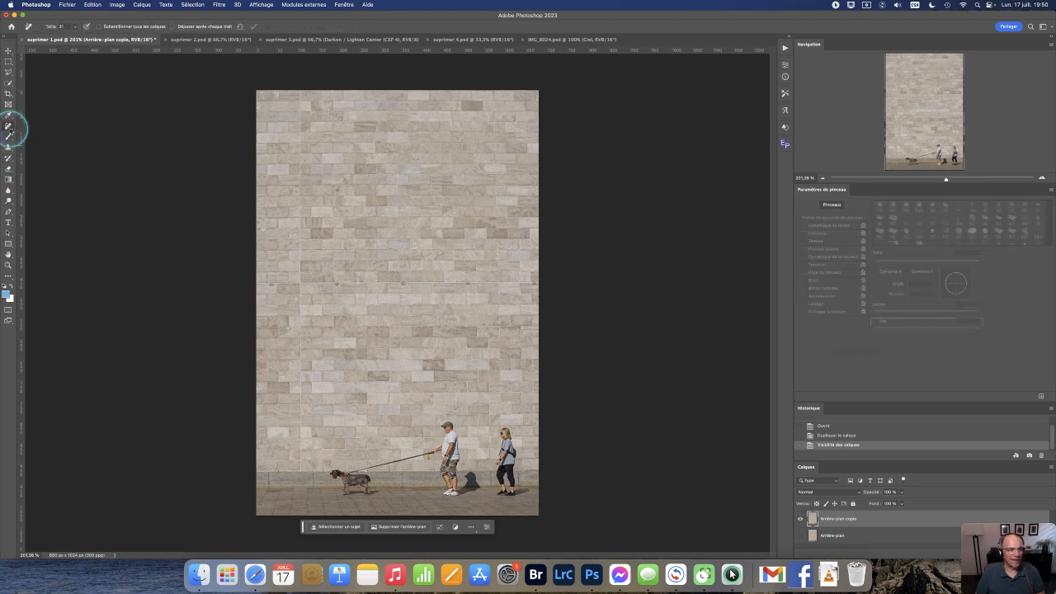
pyautogui.rightClick(10, 127)
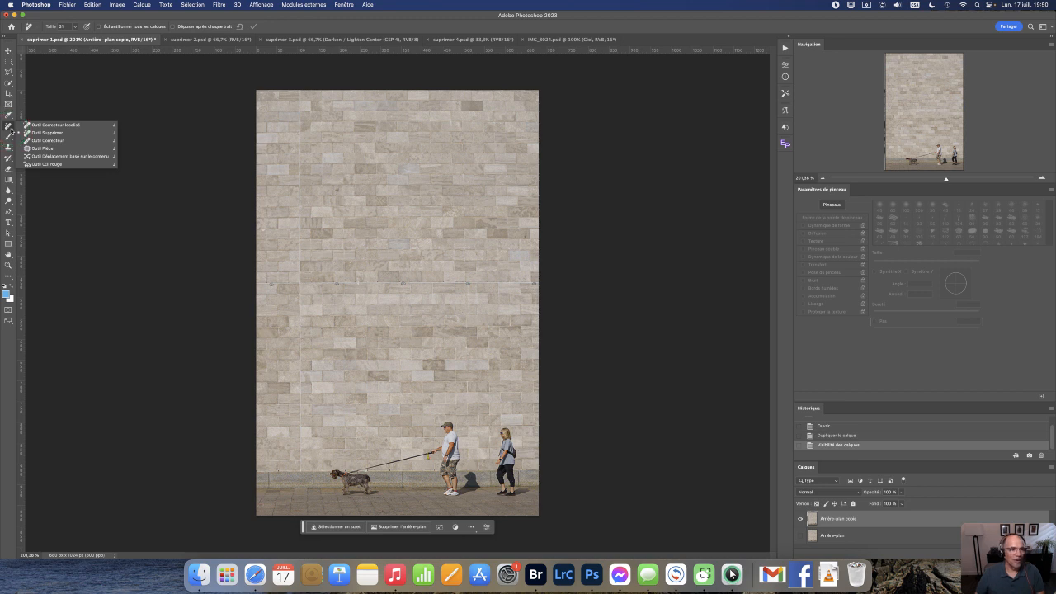
pyautogui.click(47, 126)
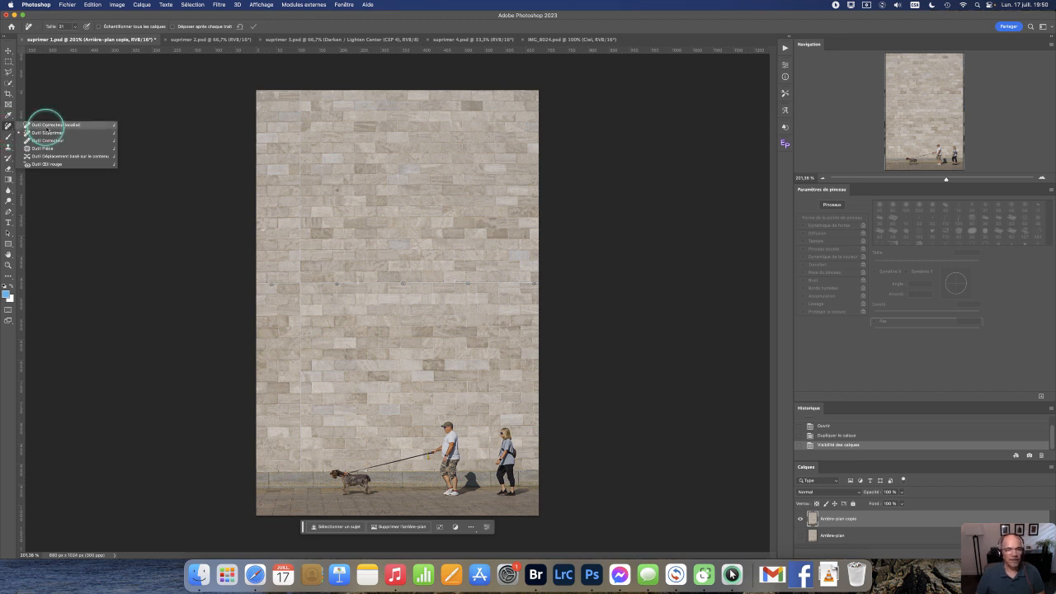
pyautogui.click(50, 125)
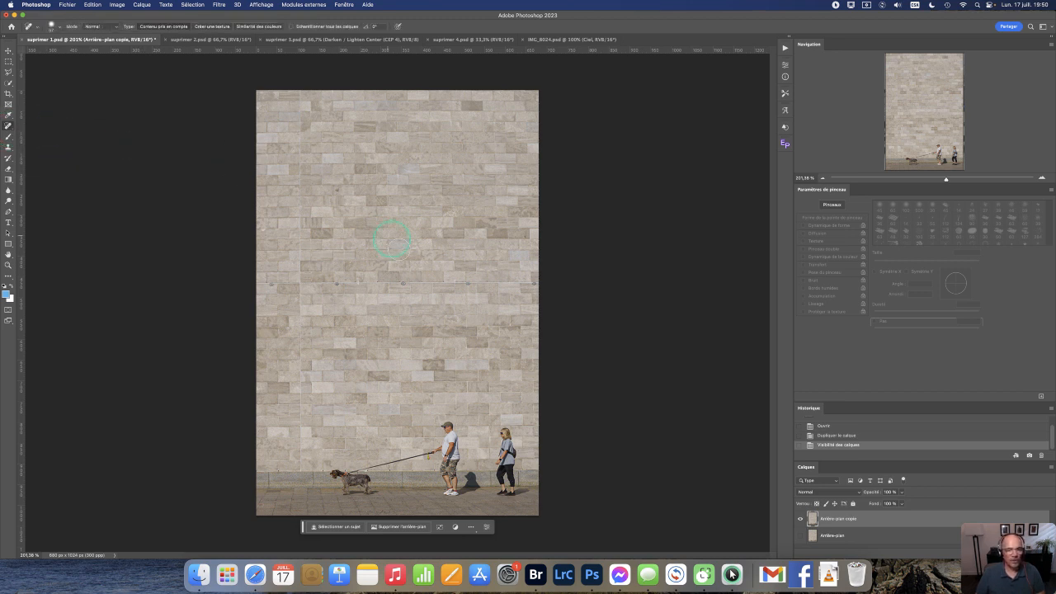
pyautogui.moveTo(400, 278); pyautogui.dragTo(398, 283)
pyautogui.click(402, 283)
pyautogui.click(462, 284)
pyautogui.click(341, 283)
pyautogui.click(272, 283)
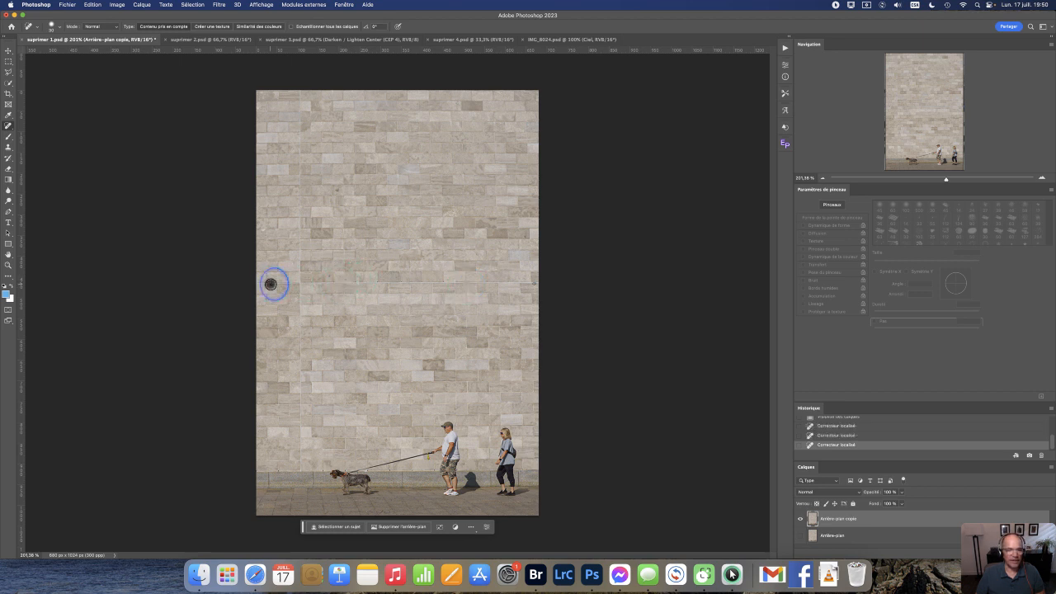
pyautogui.click(381, 282)
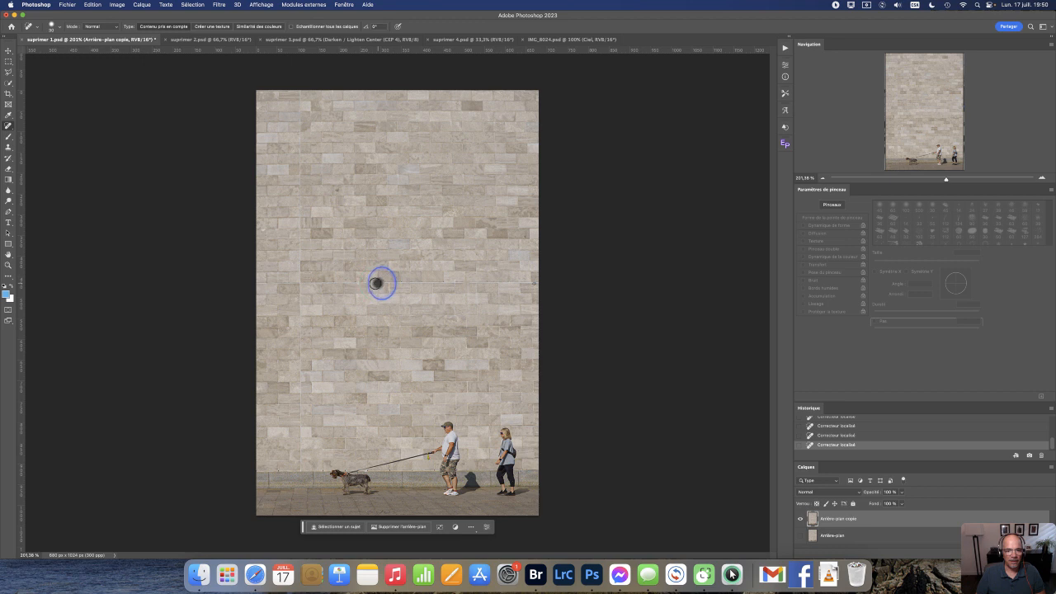
pyautogui.click(492, 283)
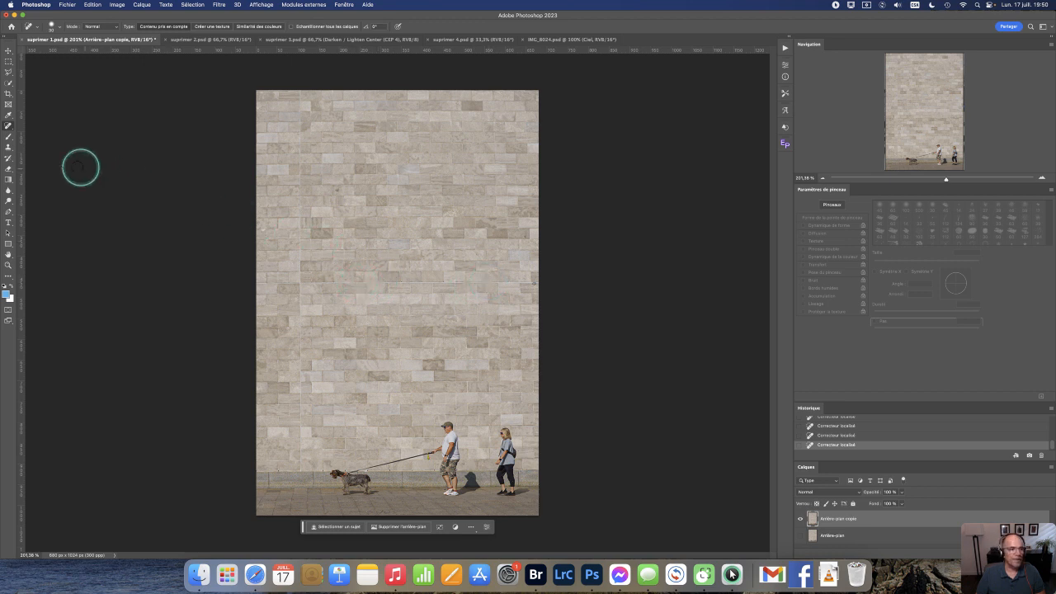
# - Outline the woman with the Patch tool, replace her with brick wall texture from higher up, and deselect
pyautogui.click(8, 126)
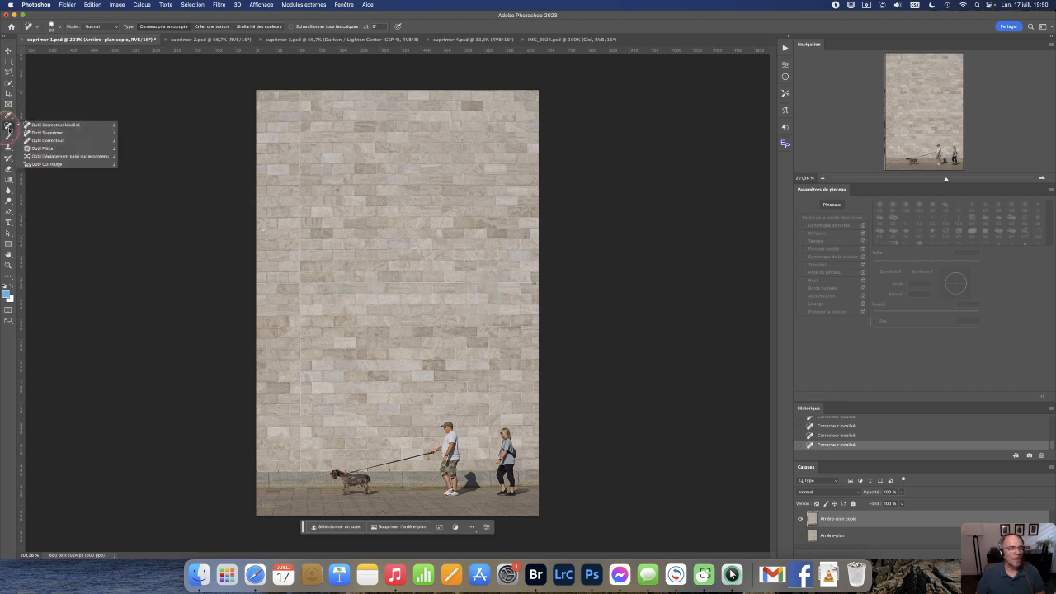
pyautogui.click(48, 142)
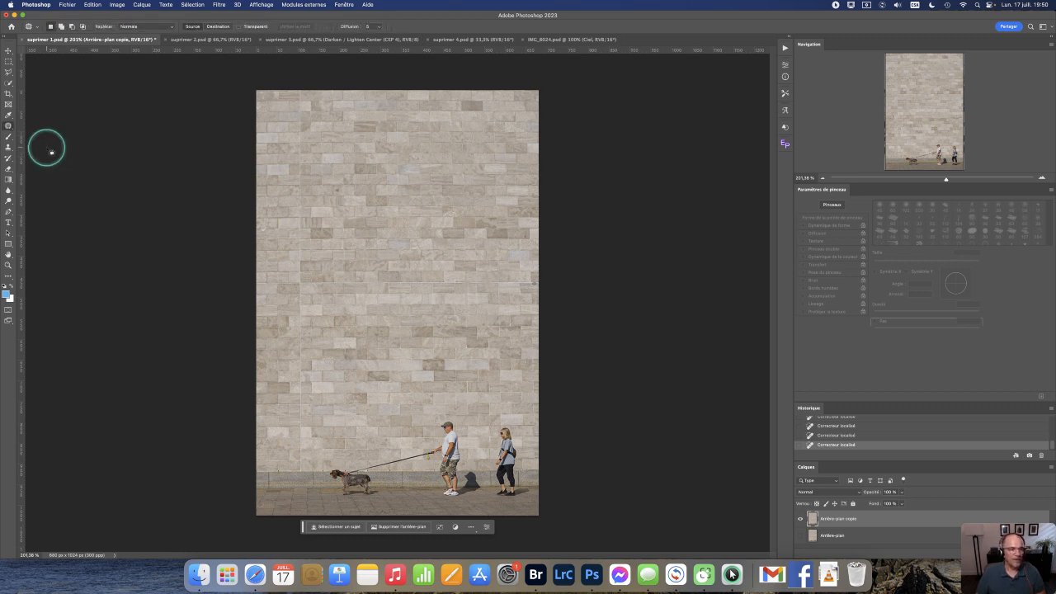
pyautogui.moveTo(493, 424)
pyautogui.mouseDown()
pyautogui.moveTo(491, 495)
pyautogui.moveTo(500, 510)
pyautogui.moveTo(521, 514)
pyautogui.moveTo(536, 508)
pyautogui.moveTo(539, 476)
pyautogui.moveTo(533, 438)
pyautogui.moveTo(496, 430)
pyautogui.mouseUp()
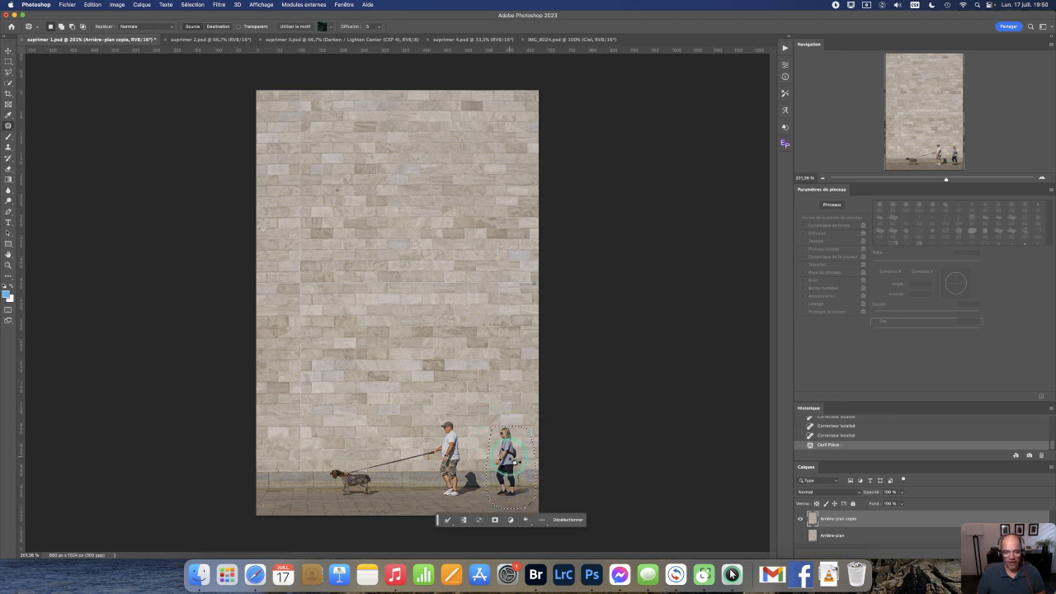
pyautogui.moveTo(509, 460); pyautogui.dragTo(405, 385)
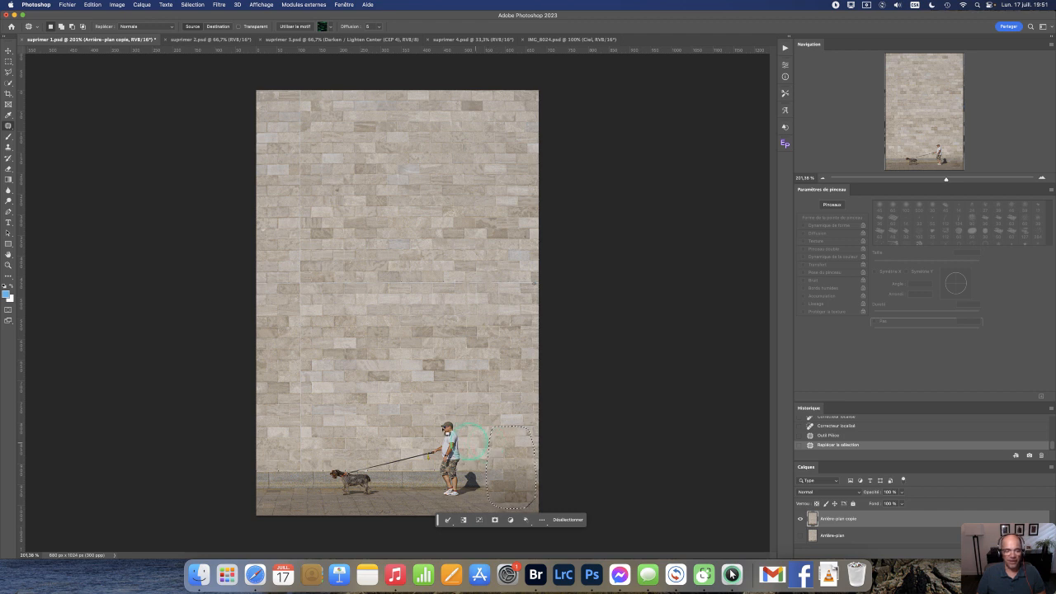
pyautogui.click(195, 5)
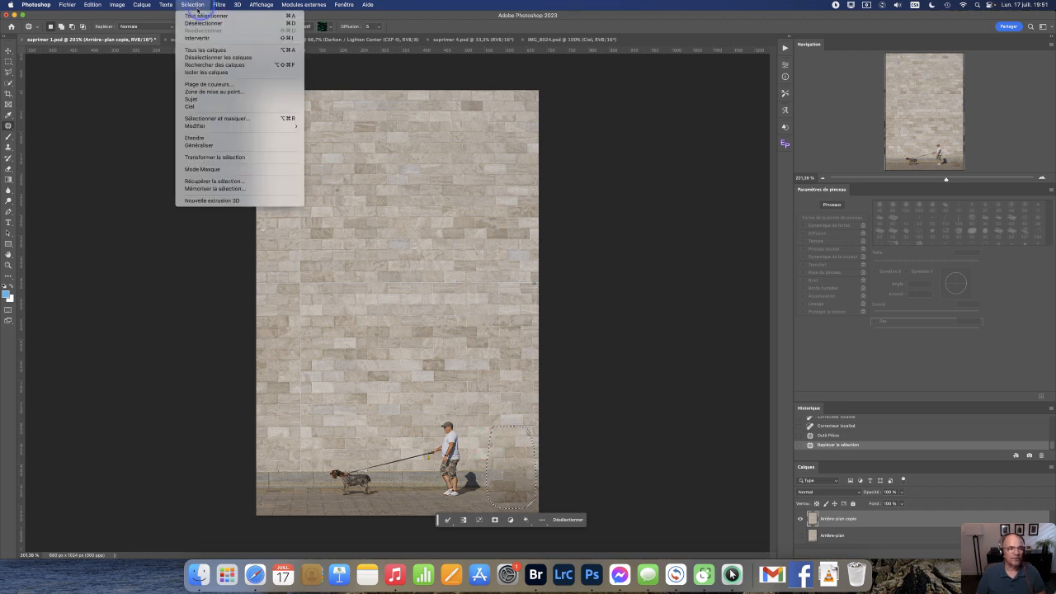
pyautogui.click(202, 23)
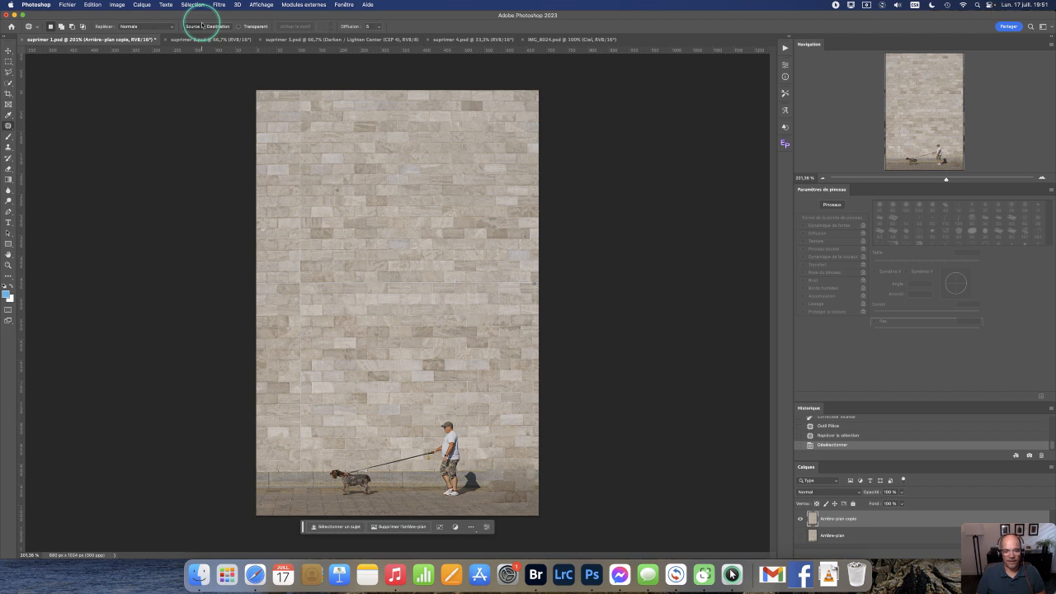
# - Revert the image history to the layer visibility change, undoing the patch and the spot healing
pyautogui.click(829, 434)
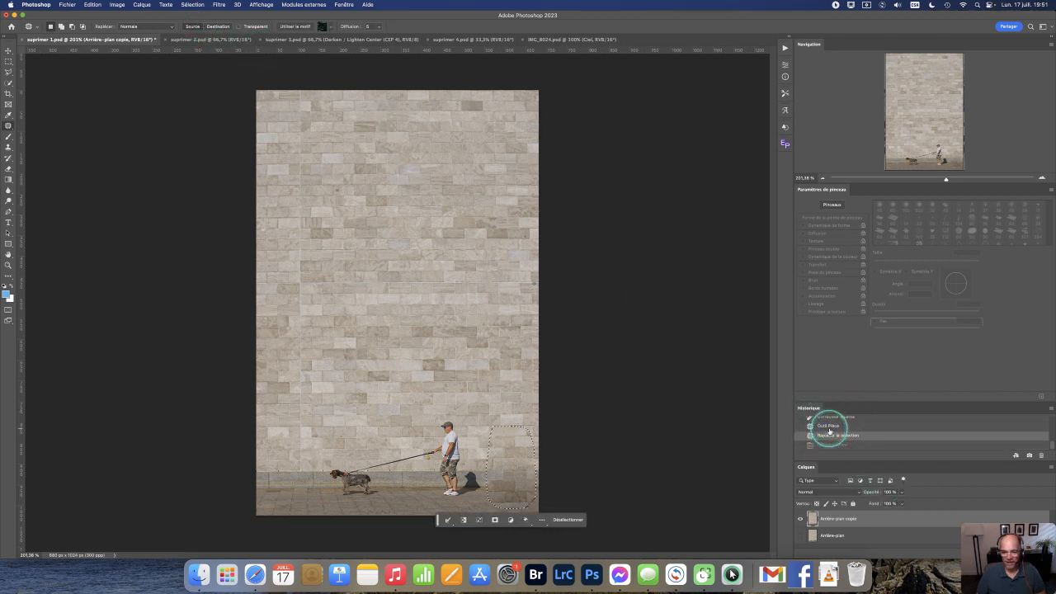
pyautogui.click(830, 425)
pyautogui.scroll(2, 838, 428)
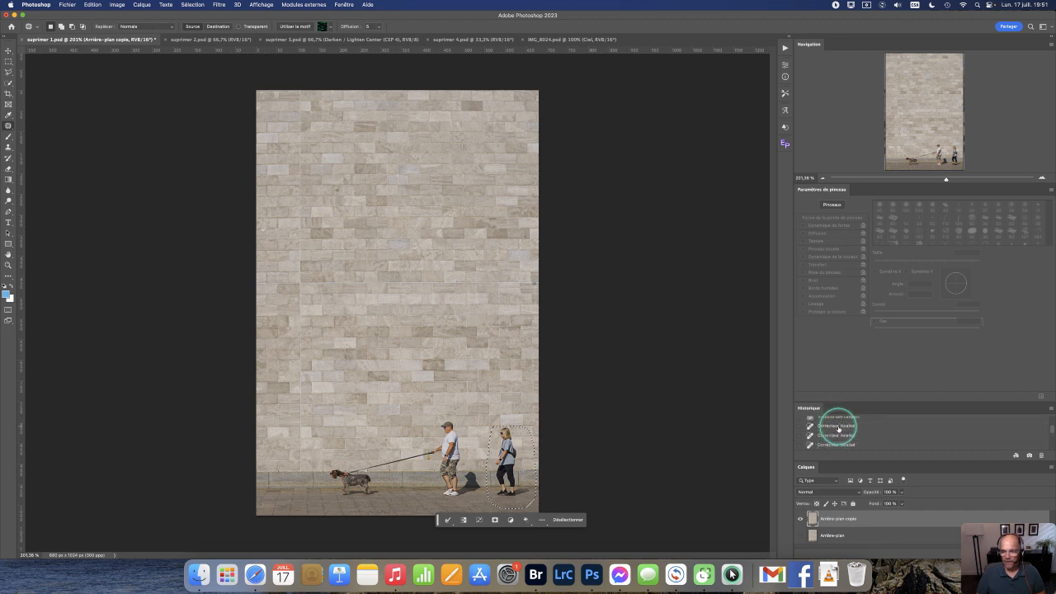
pyautogui.scroll(1, 840, 425)
pyautogui.click(839, 420)
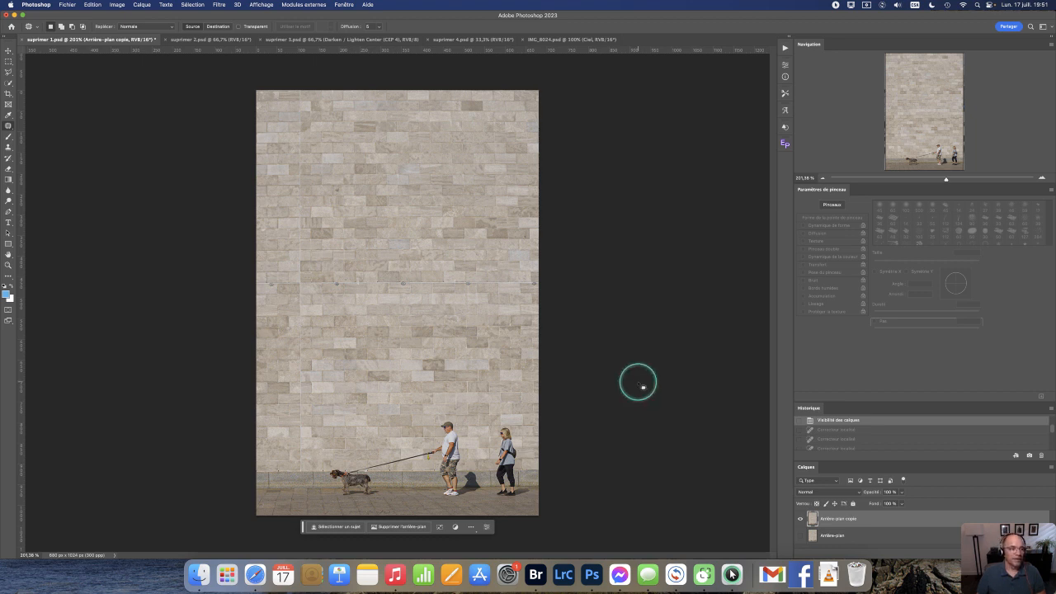
# - Paint over the woman with the Remove tool, adjust the brush size, and apply the removal
pyautogui.rightClick(11, 126)
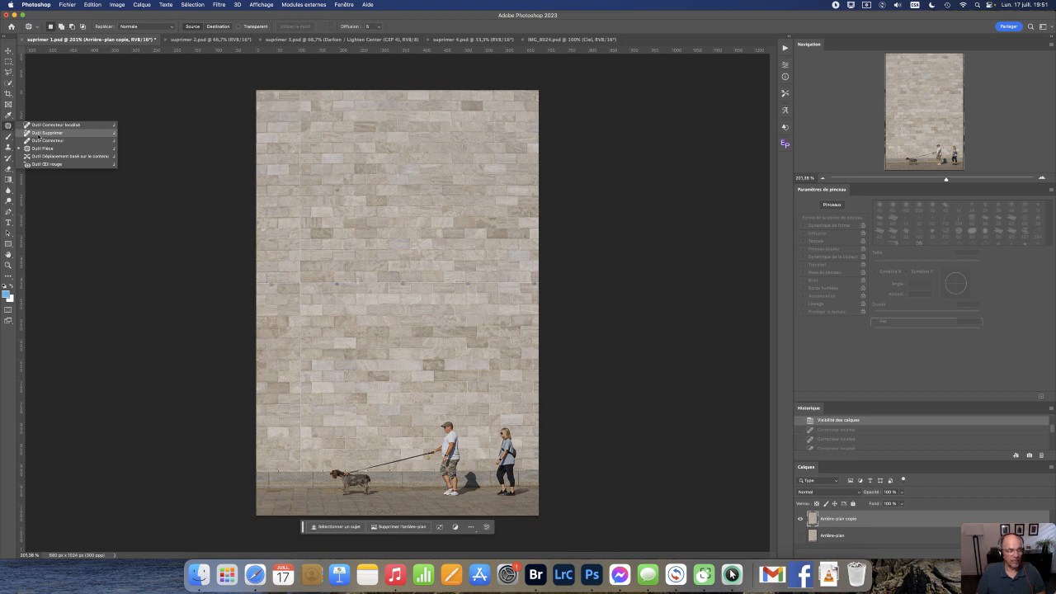
pyautogui.click(41, 132)
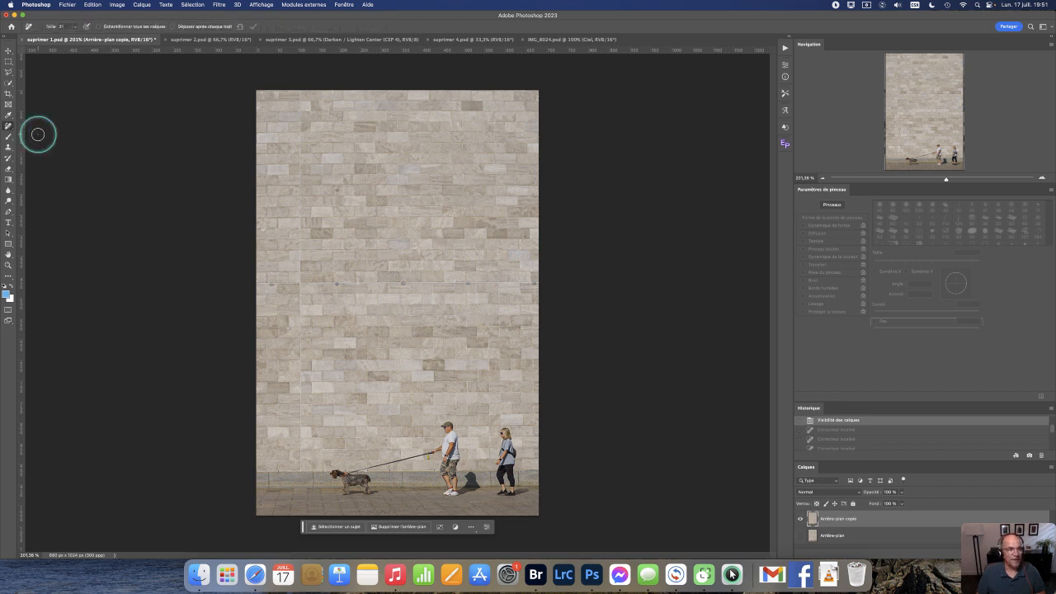
pyautogui.click(506, 432)
pyautogui.moveTo(505, 431)
pyautogui.mouseDown()
pyautogui.moveTo(496, 487)
pyautogui.moveTo(511, 498)
pyautogui.moveTo(515, 486)
pyautogui.moveTo(518, 447)
pyautogui.moveTo(510, 433)
pyautogui.moveTo(507, 484)
pyautogui.moveTo(495, 435)
pyautogui.moveTo(510, 428)
pyautogui.moveTo(514, 497)
pyautogui.moveTo(494, 496)
pyautogui.moveTo(491, 433)
pyautogui.mouseUp()
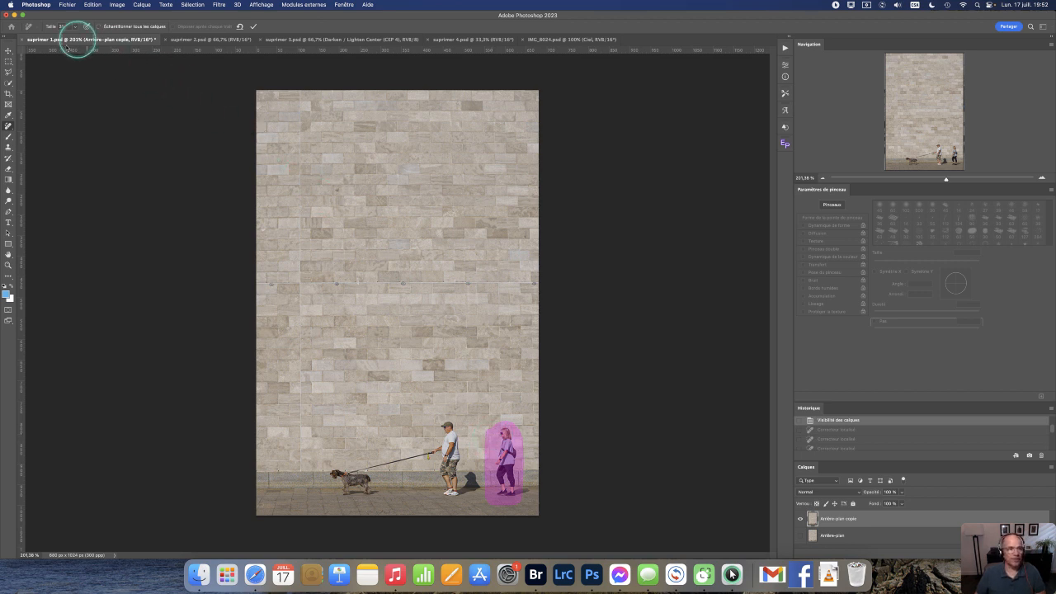
pyautogui.click(66, 25)
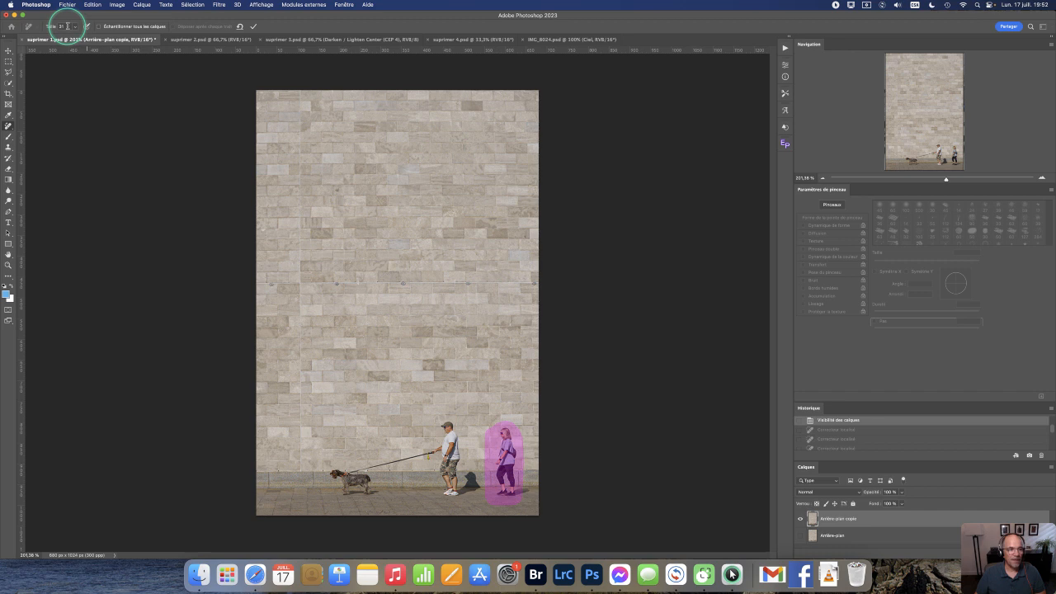
pyautogui.click(76, 27)
pyautogui.moveTo(75, 38)
pyautogui.mouseDown()
pyautogui.moveTo(104, 40)
pyautogui.moveTo(74, 39)
pyautogui.mouseUp()
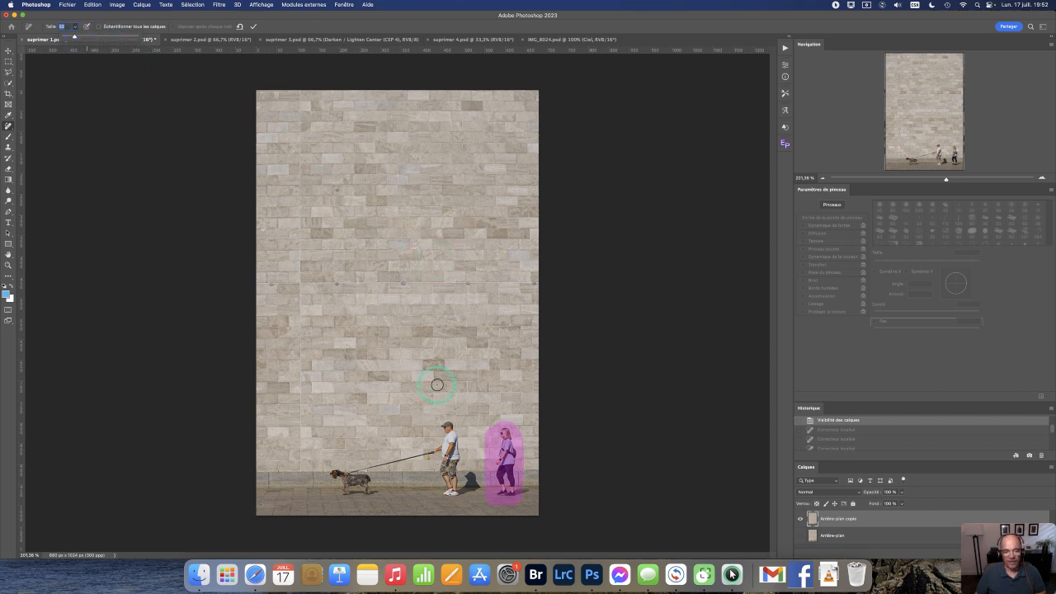
pyautogui.click(121, 29)
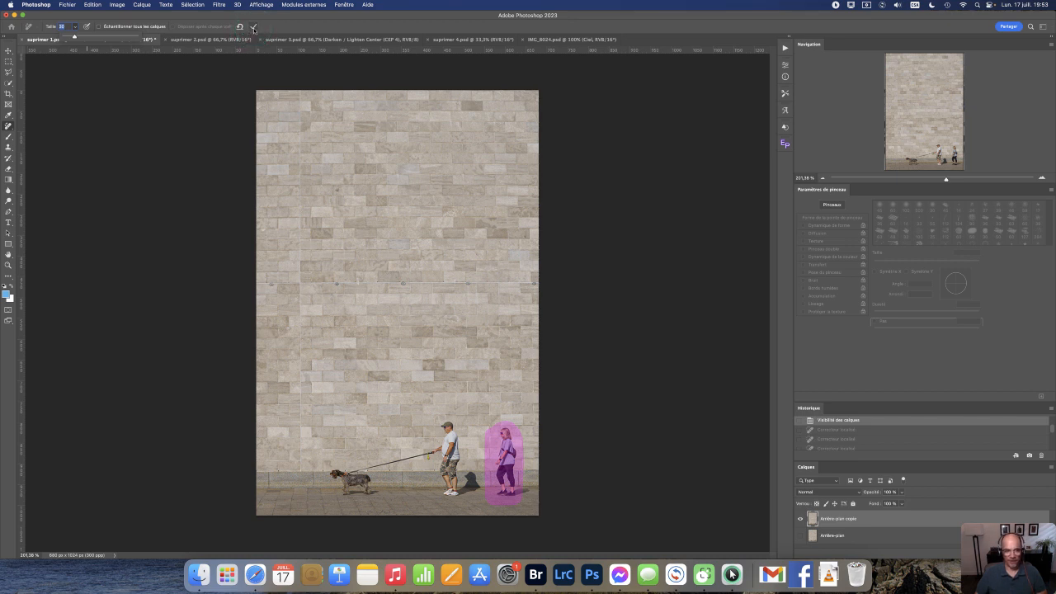
pyautogui.click(253, 28)
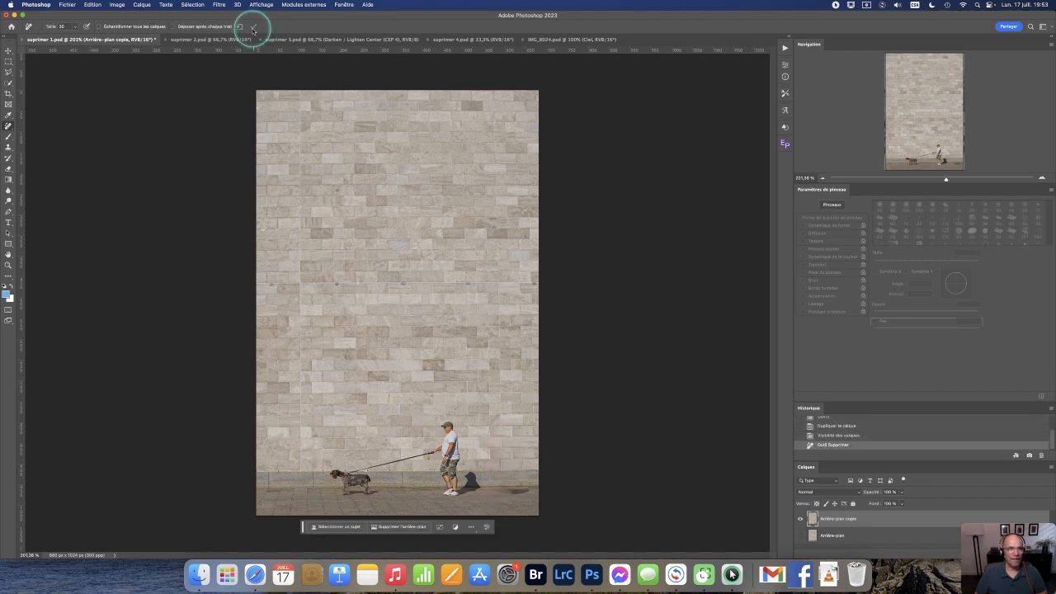
# - Undo the woman's removal, repaint her and the shadow at her feet with the Remove tool, and apply it
pyautogui.click(94, 5)
pyautogui.click(115, 16)
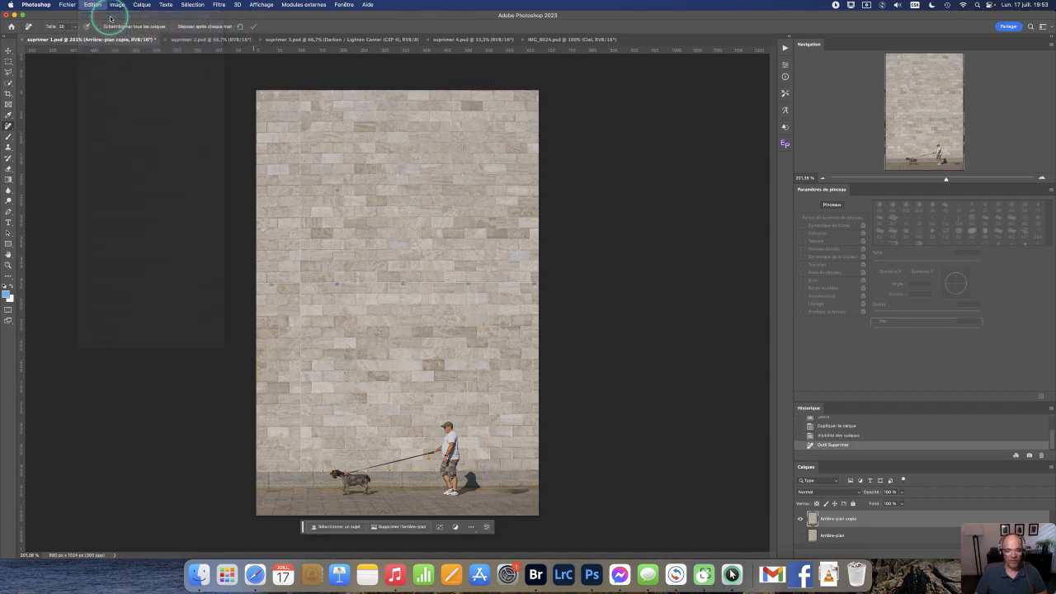
pyautogui.moveTo(501, 427)
pyautogui.mouseDown()
pyautogui.moveTo(501, 492)
pyautogui.moveTo(510, 434)
pyautogui.moveTo(505, 494)
pyautogui.moveTo(514, 483)
pyautogui.moveTo(510, 430)
pyautogui.moveTo(517, 493)
pyautogui.moveTo(534, 486)
pyautogui.moveTo(518, 490)
pyautogui.mouseUp()
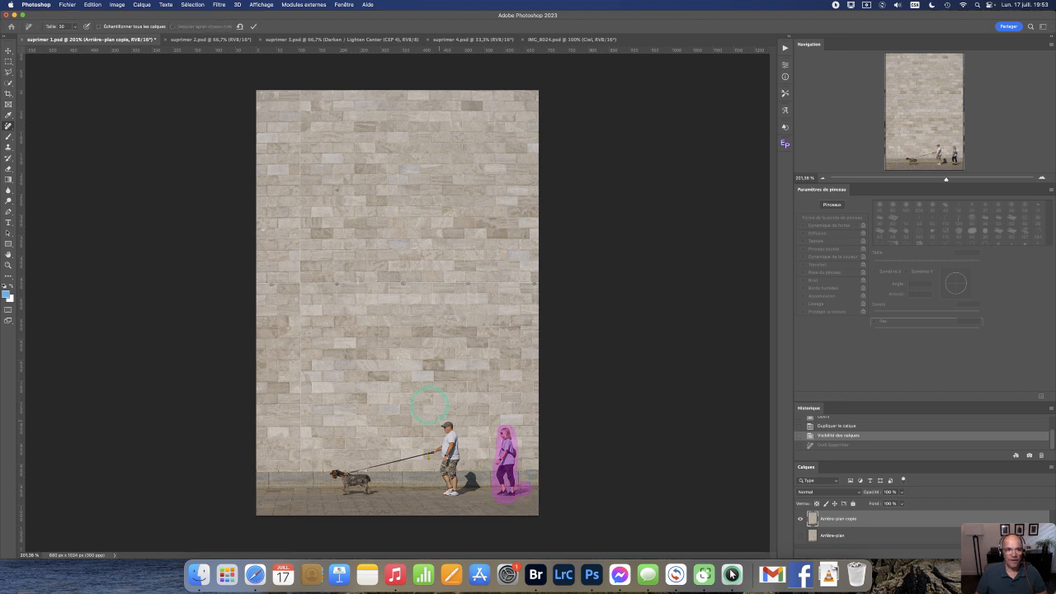
pyautogui.click(253, 27)
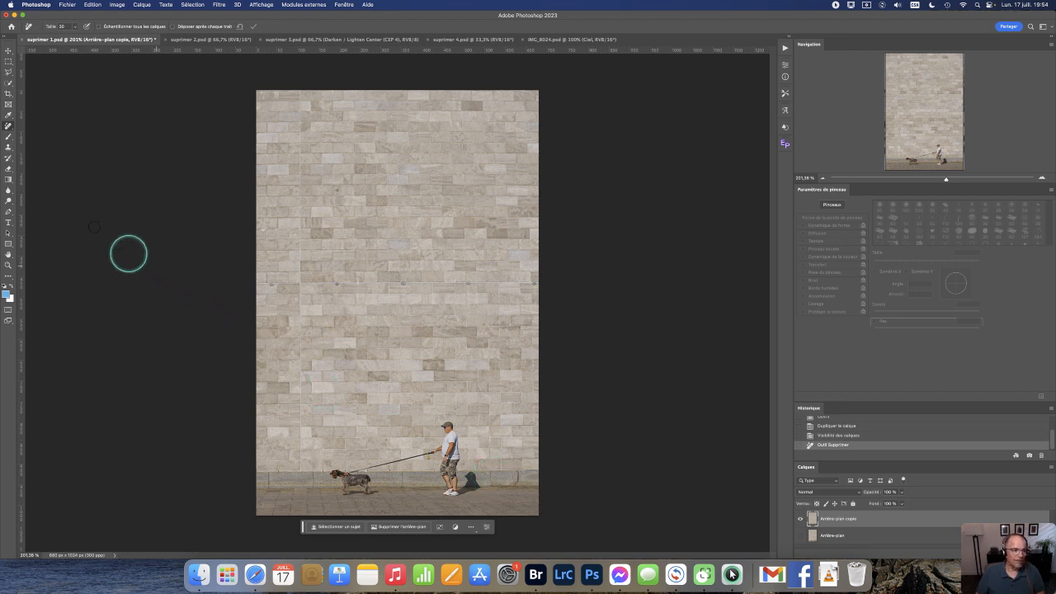
# - Sample the stone wall base beside the man's shadow with the Clone Stamp and retouch the spot where the woman stood
pyautogui.click(8, 147)
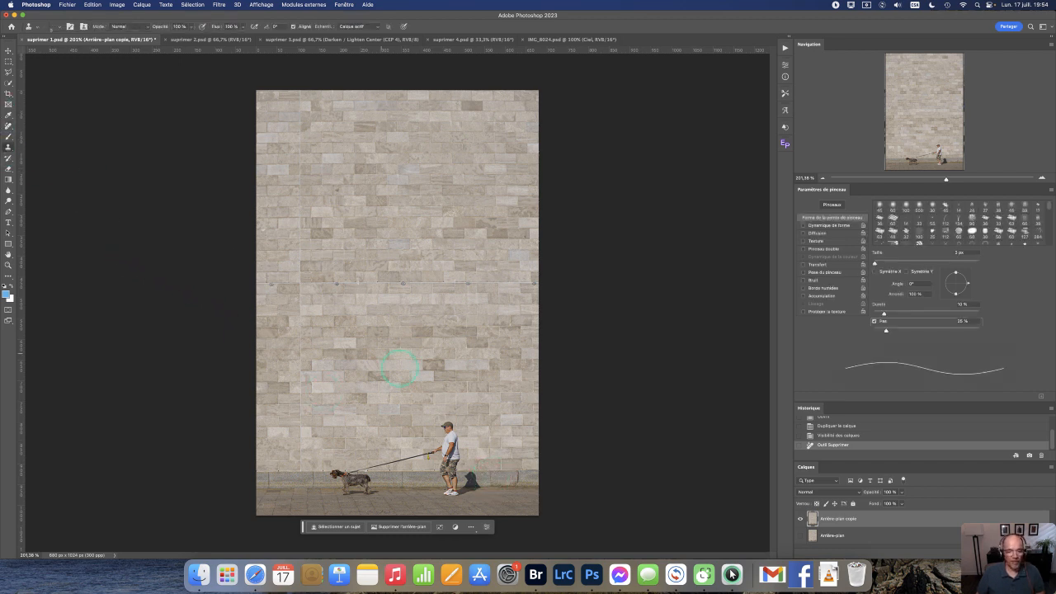
pyautogui.click(498, 481)
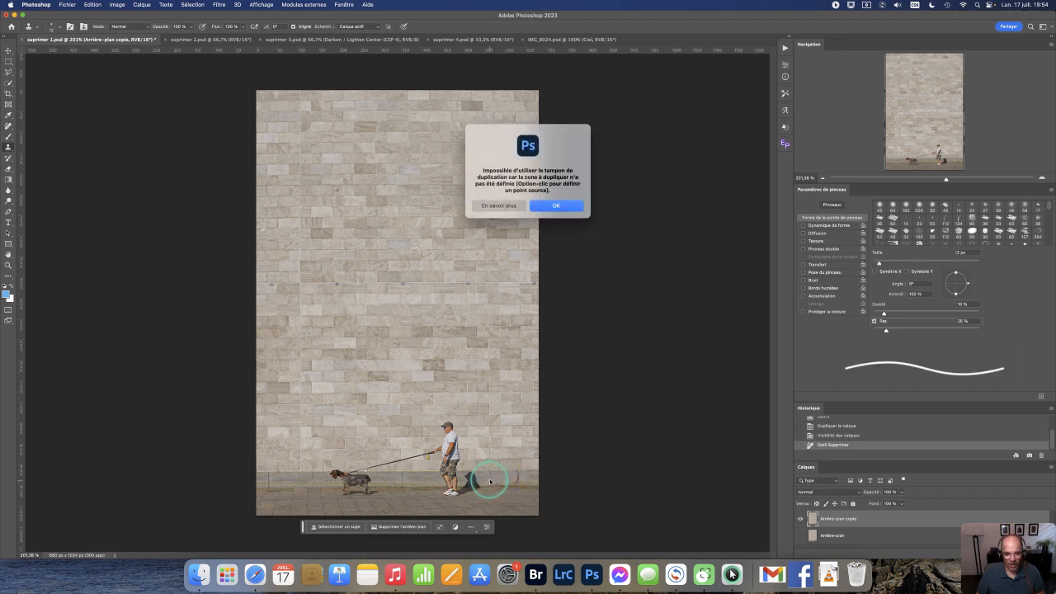
pyautogui.click(555, 206)
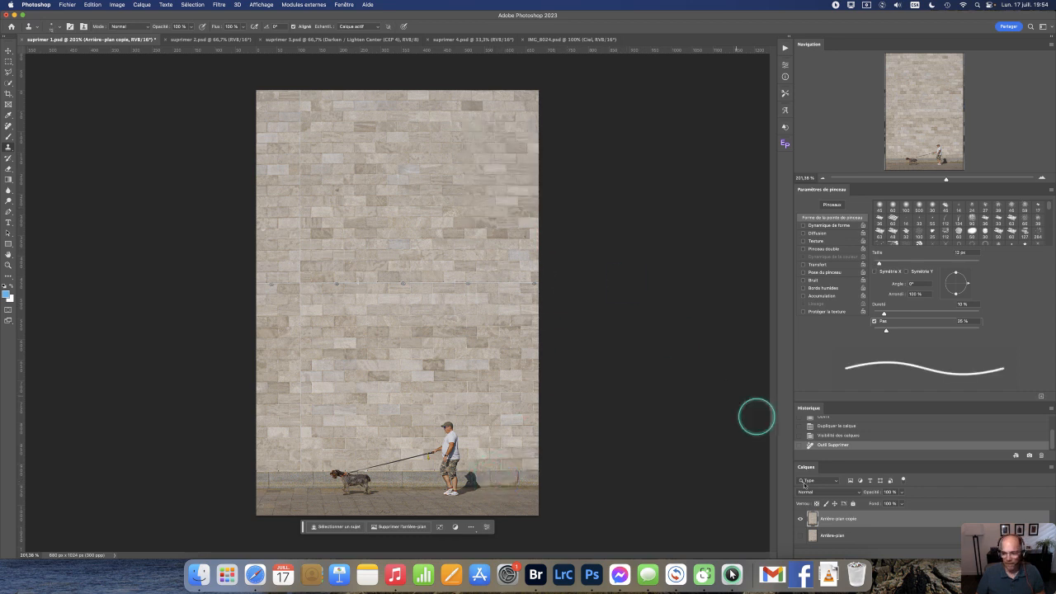
pyautogui.keyDown('alt'); pyautogui.click(493, 473); pyautogui.keyUp('alt')
pyautogui.click(500, 490)
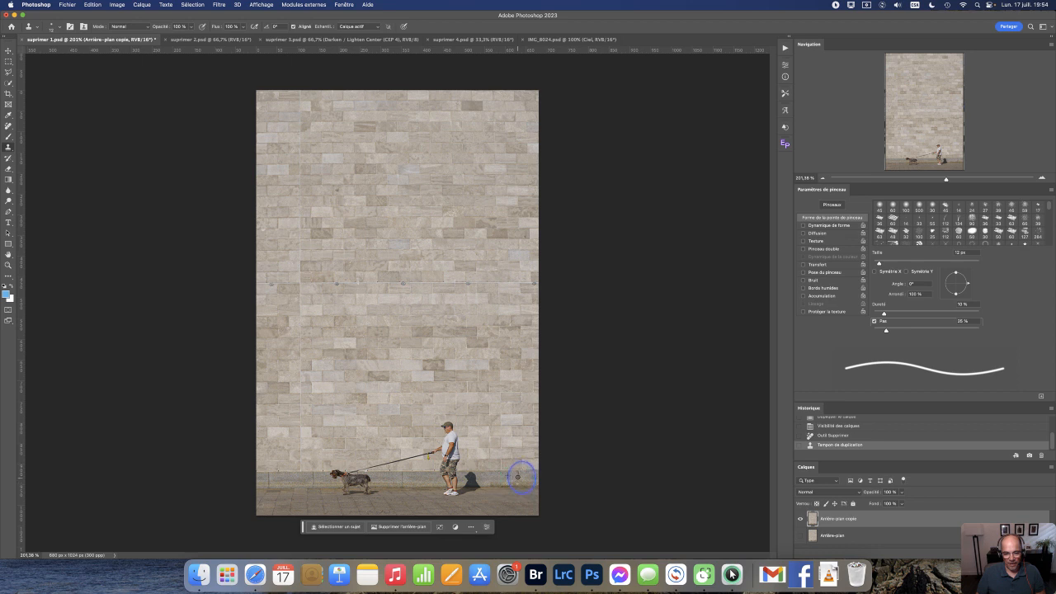
pyautogui.click(508, 485)
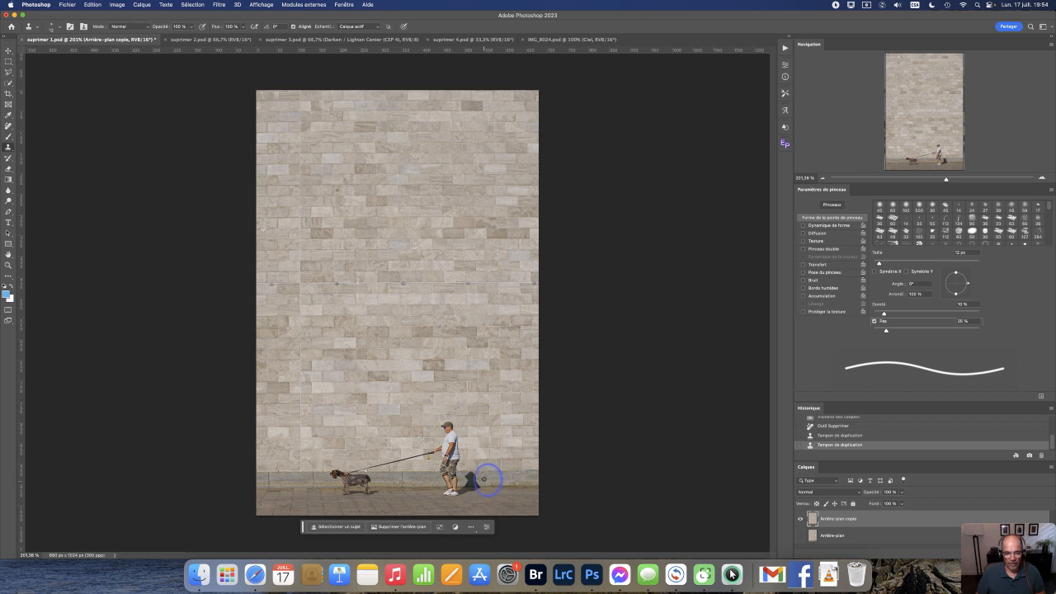
pyautogui.moveTo(486, 473); pyautogui.dragTo(502, 483)
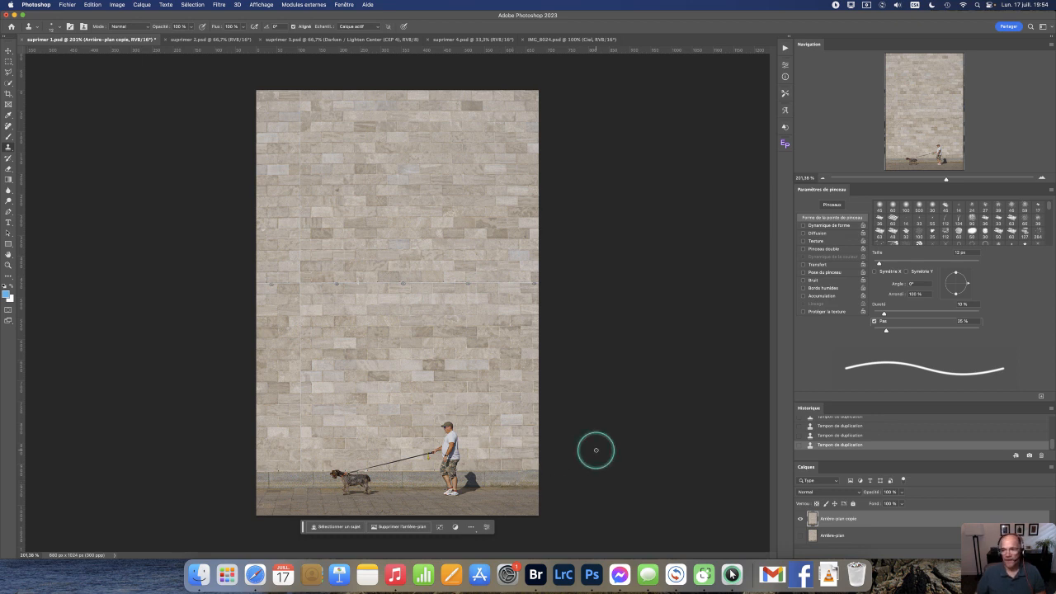
# - Revert the image history to the opened state, discarding the clone stamping, the woman's removal and the duplicated layer
pyautogui.moveTo(947, 179); pyautogui.dragTo(975, 179)
pyautogui.moveTo(924, 105); pyautogui.dragTo(940, 151)
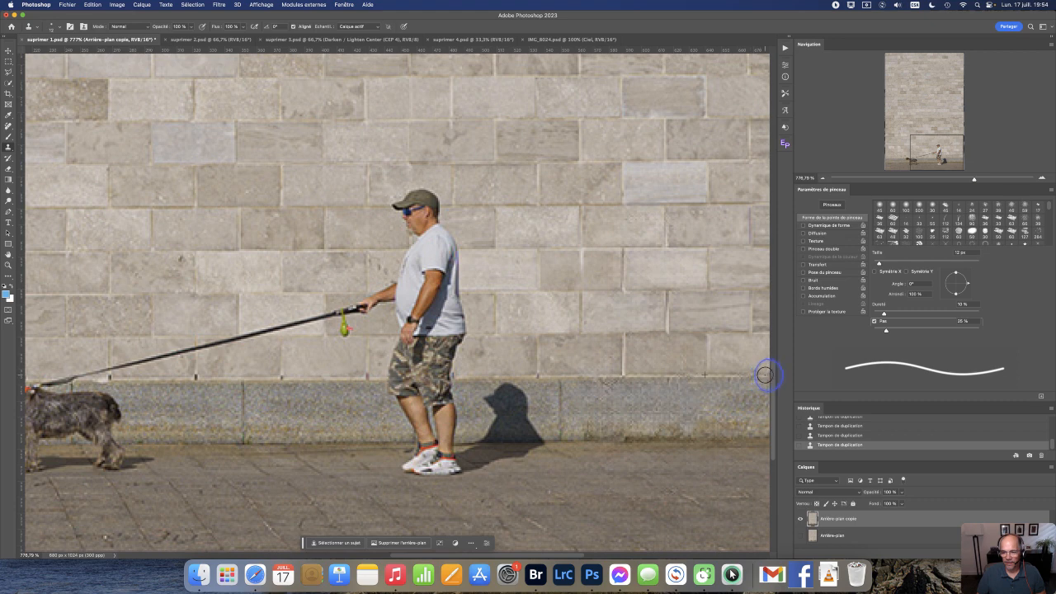
pyautogui.hscroll(5, 726, 384)
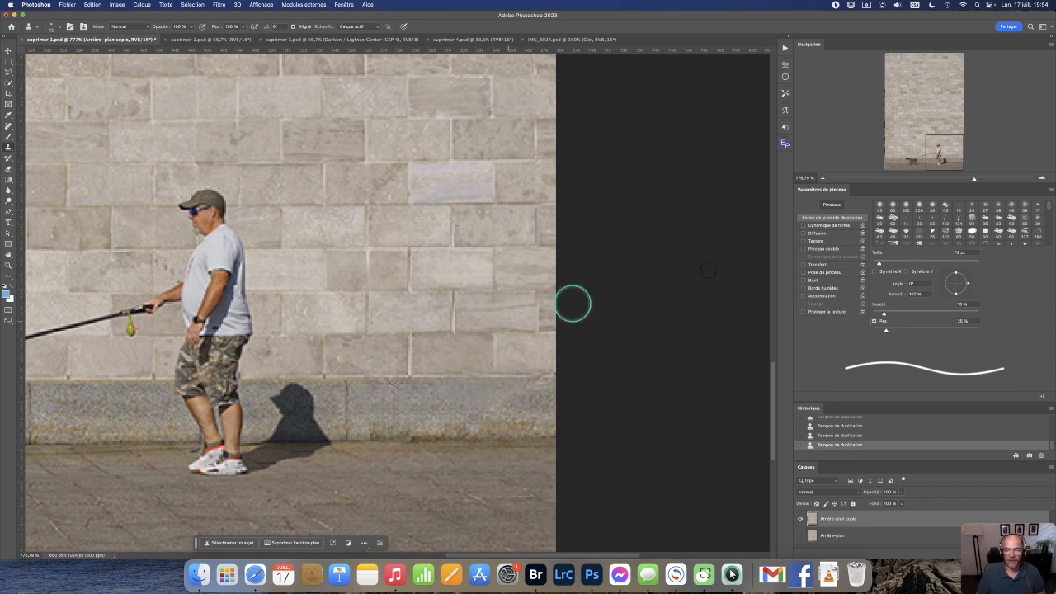
pyautogui.moveTo(971, 180); pyautogui.dragTo(949, 197)
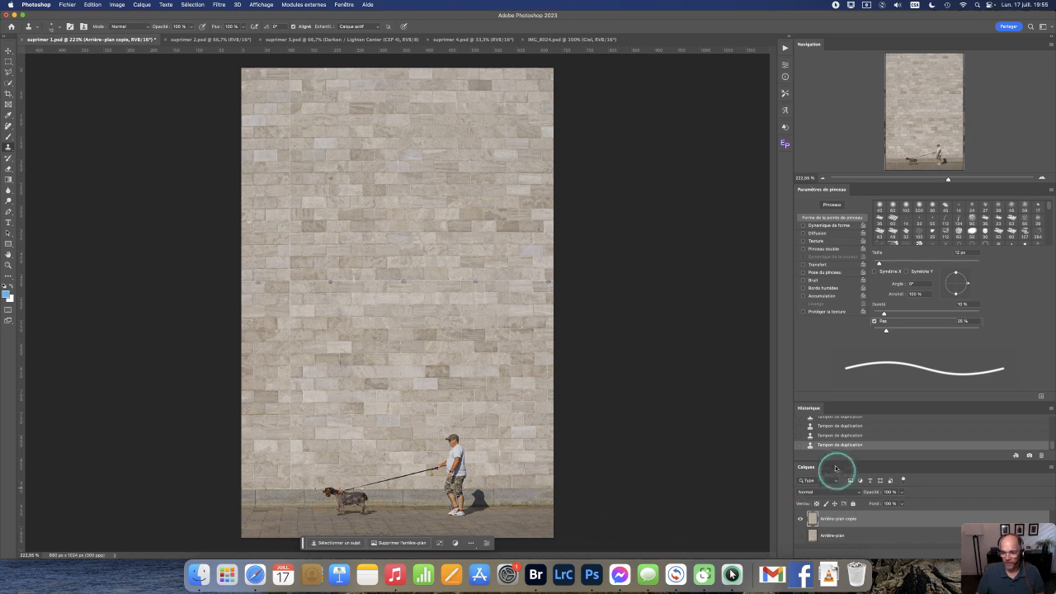
pyautogui.scroll(5, 835, 446)
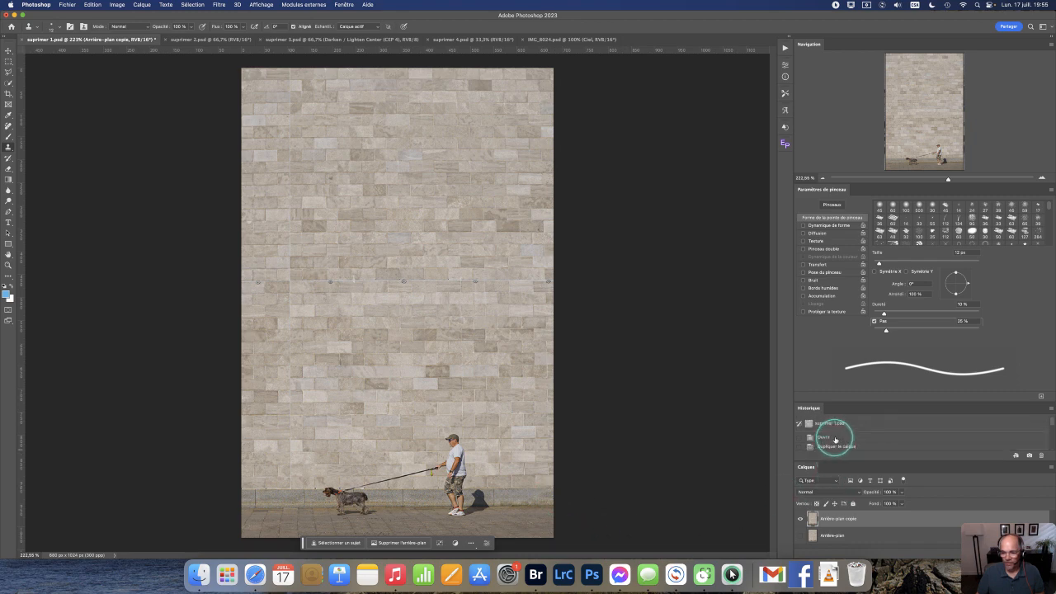
pyautogui.click(830, 437)
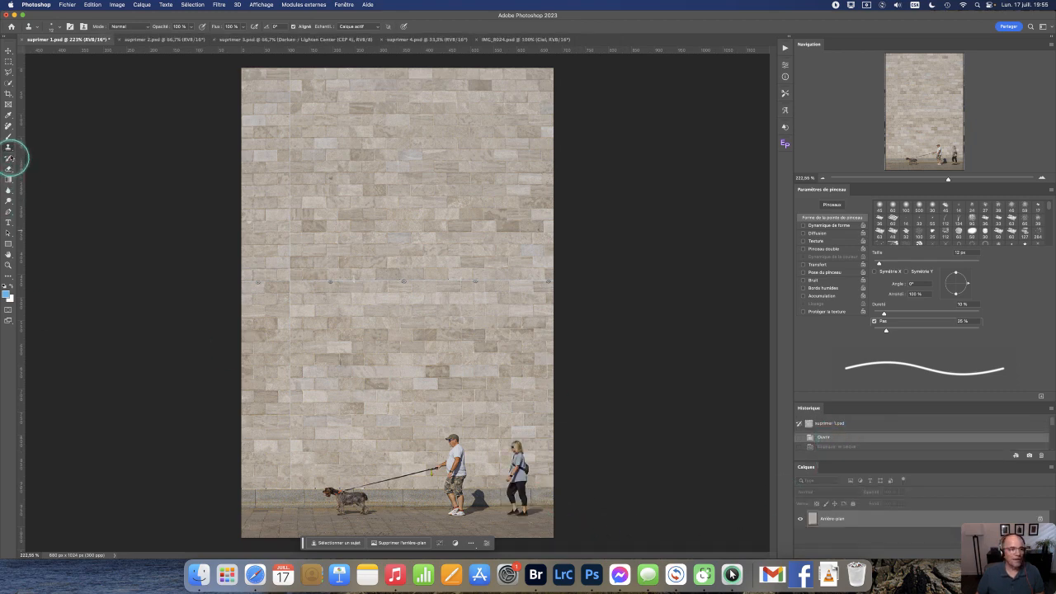
# - Paint over the woman and the shadow at her feet with the Remove tool, apply it, and revert to the opened state
pyautogui.click(8, 147)
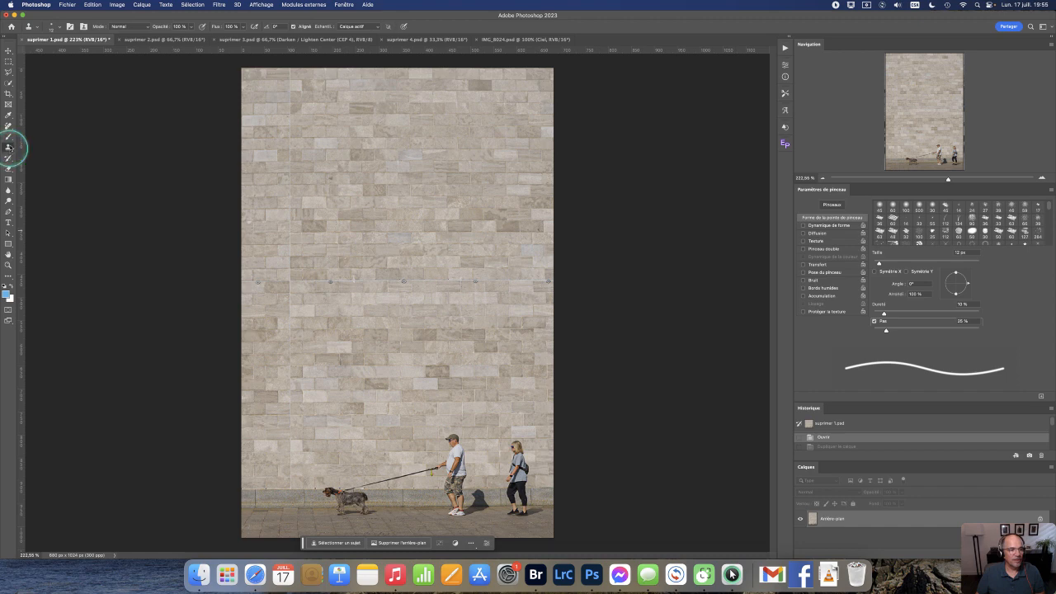
pyautogui.click(9, 125)
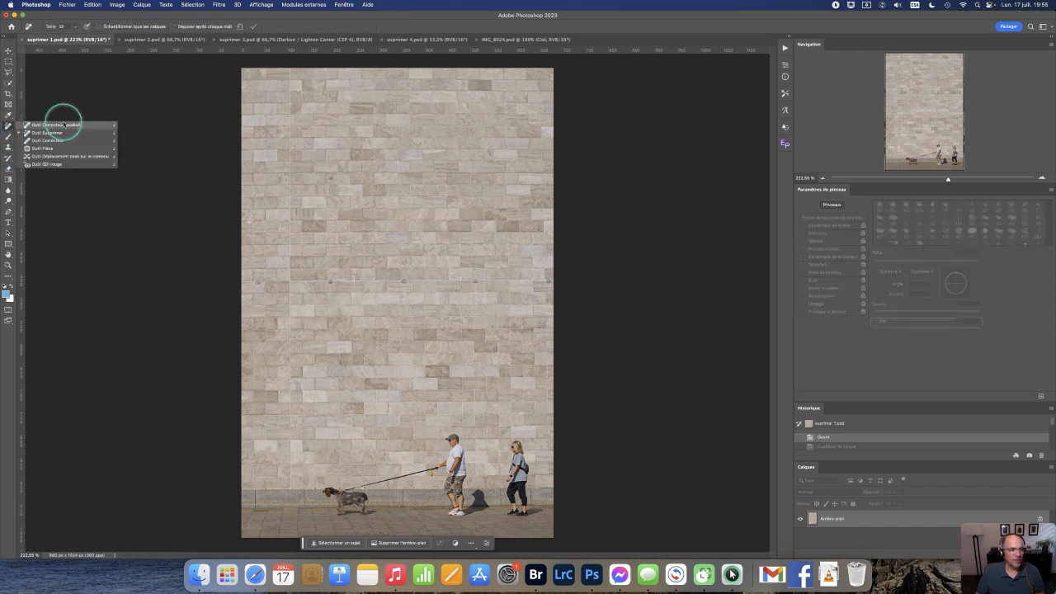
pyautogui.click(60, 133)
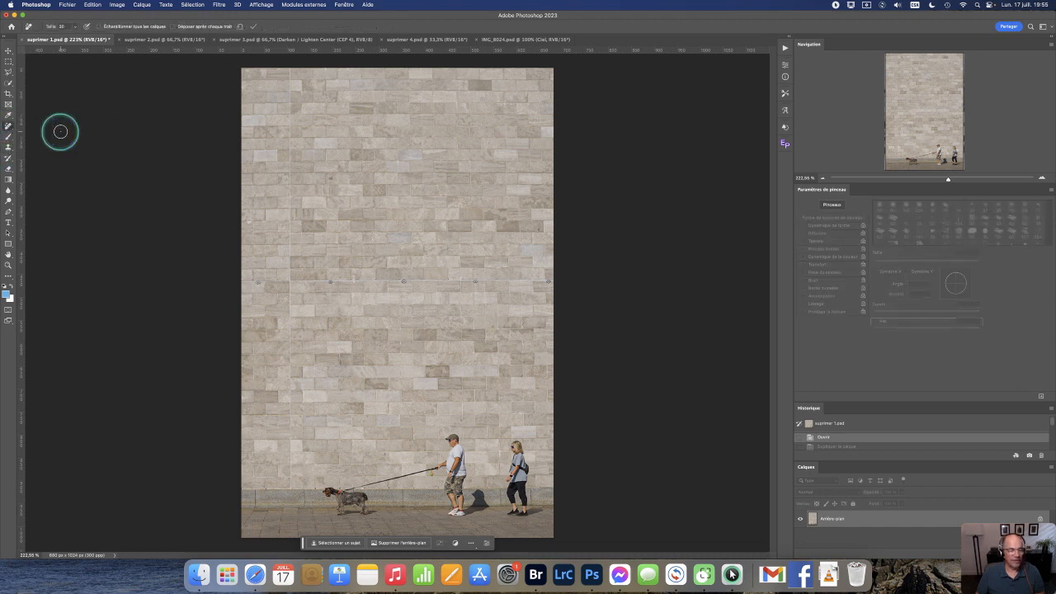
pyautogui.moveTo(523, 444)
pyautogui.mouseDown()
pyautogui.moveTo(514, 509)
pyautogui.moveTo(519, 449)
pyautogui.moveTo(516, 508)
pyautogui.moveTo(540, 504)
pyautogui.moveTo(503, 519)
pyautogui.mouseUp()
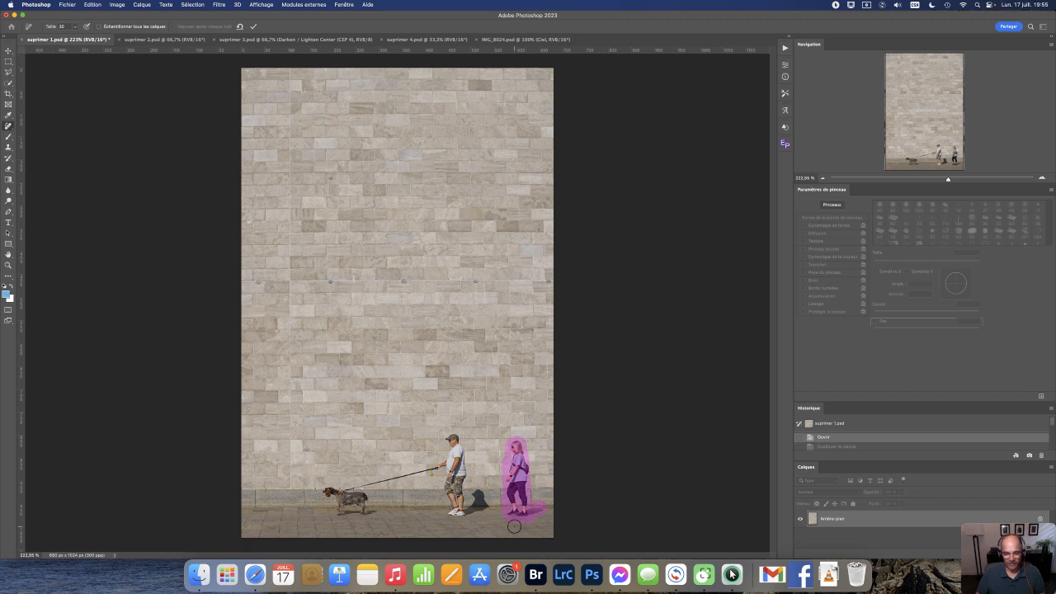
pyautogui.click(254, 27)
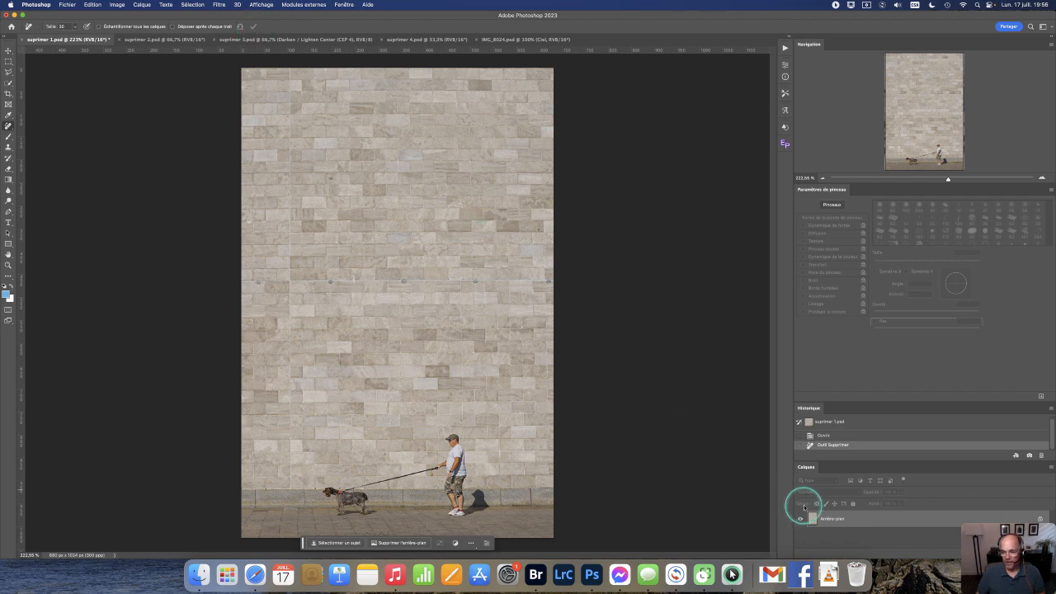
pyautogui.click(825, 435)
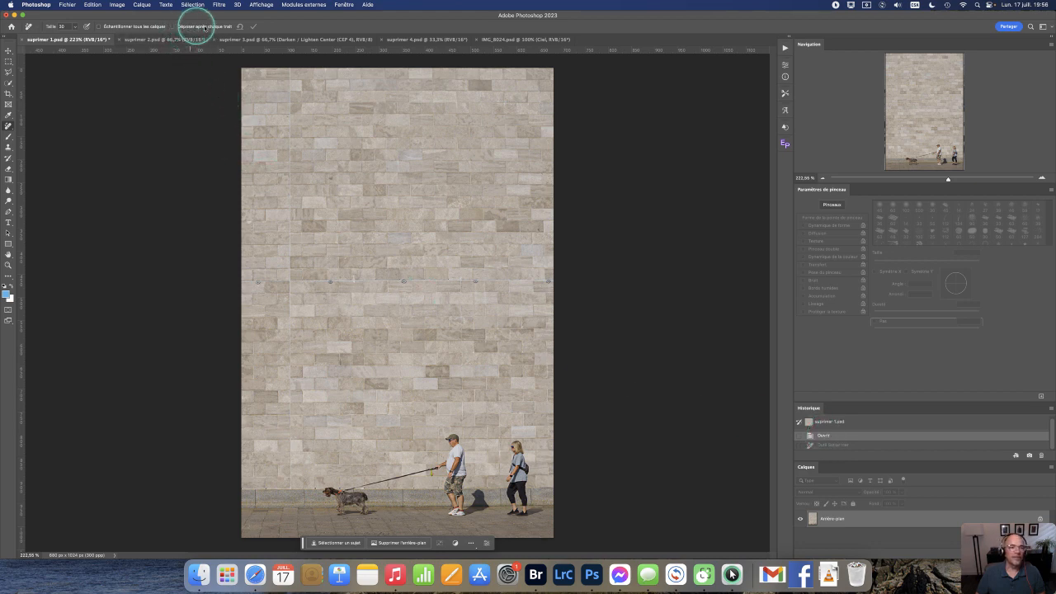
# - Enable removal after each stroke, brush the woman away section by section, and revert to the opened state
pyautogui.click(174, 27)
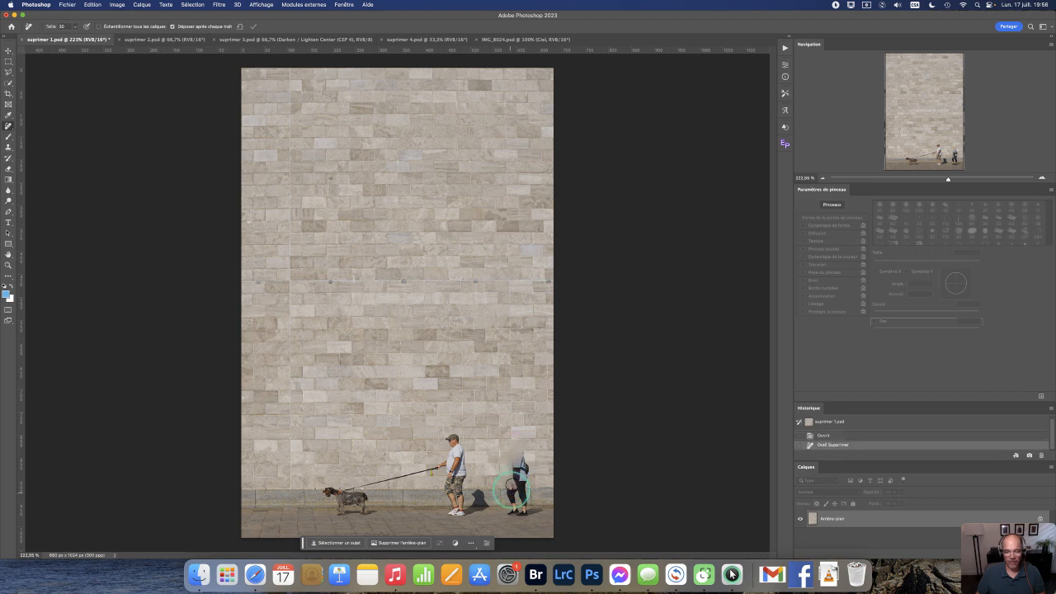
pyautogui.moveTo(521, 455)
pyautogui.mouseDown()
pyautogui.moveTo(527, 480)
pyautogui.moveTo(513, 499)
pyautogui.mouseUp()
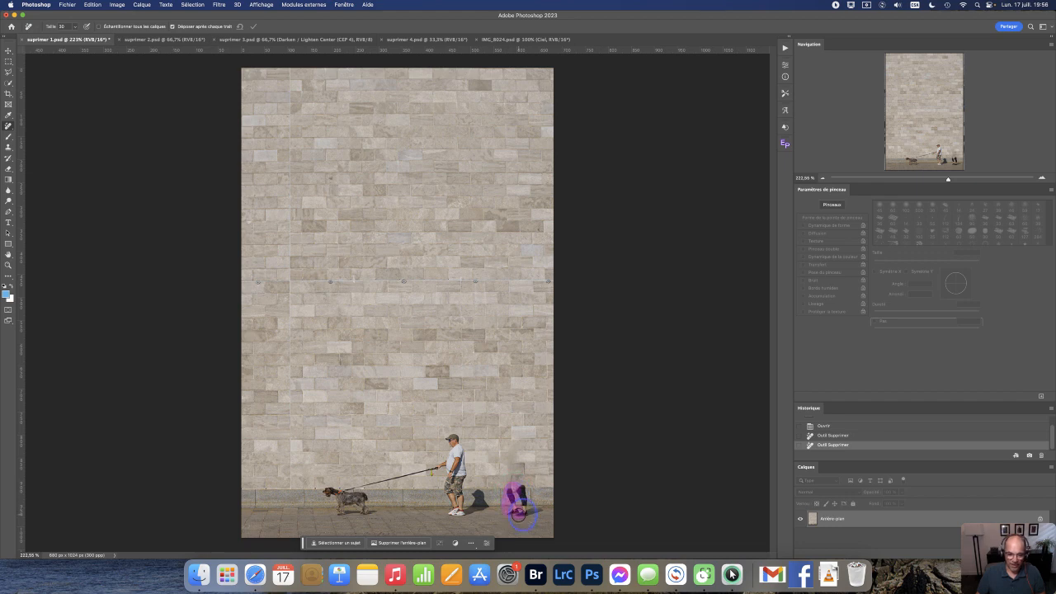
pyautogui.moveTo(520, 494); pyautogui.dragTo(528, 509)
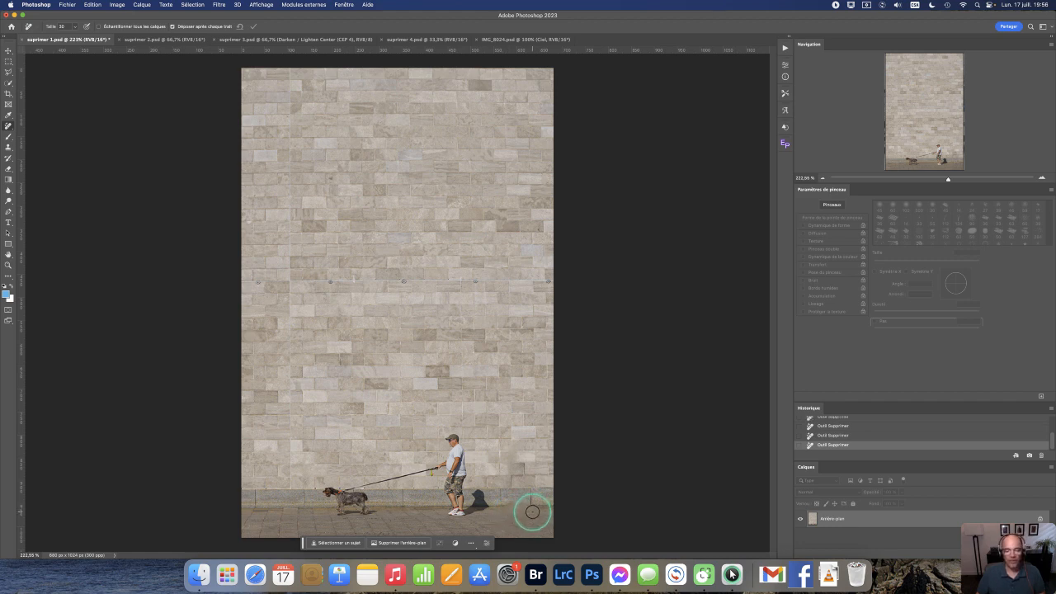
pyautogui.scroll(5, 836, 429)
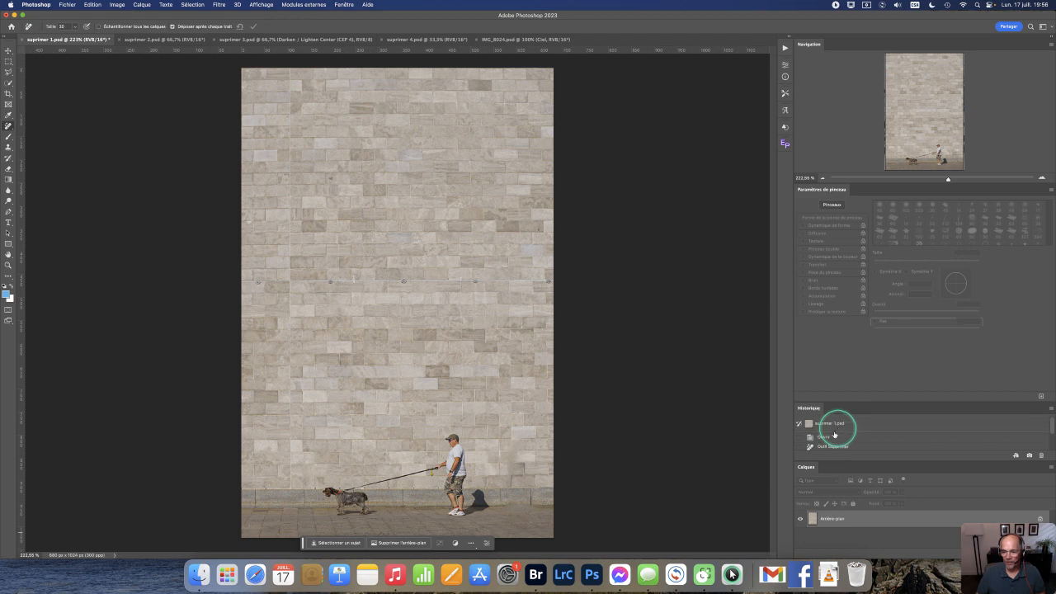
pyautogui.click(832, 436)
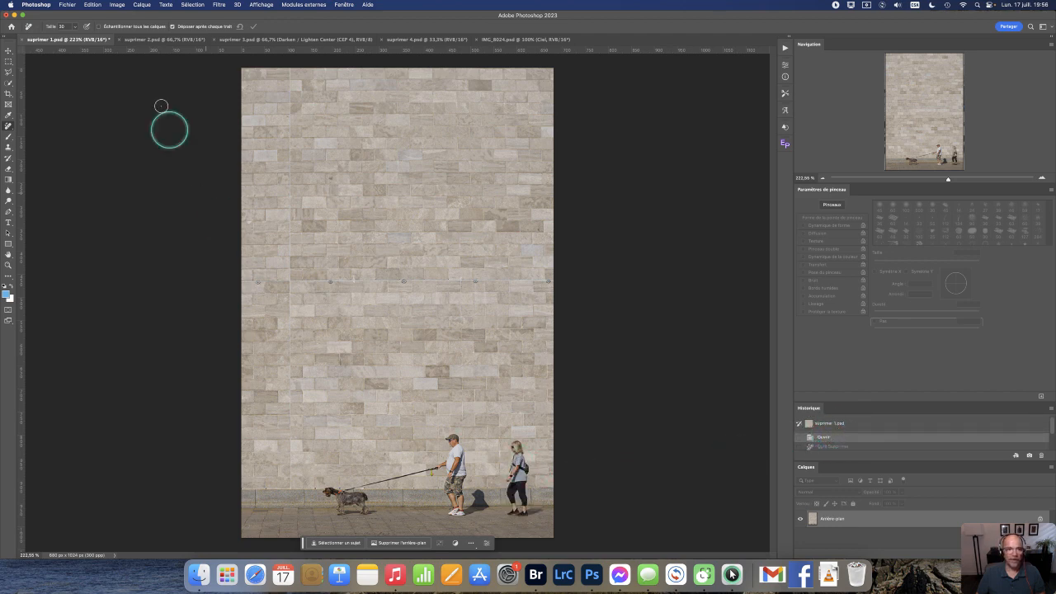
# - Turn off removal after each stroke, paint over the woman and her shadow with the Remove tool, and apply the removal
pyautogui.click(171, 25)
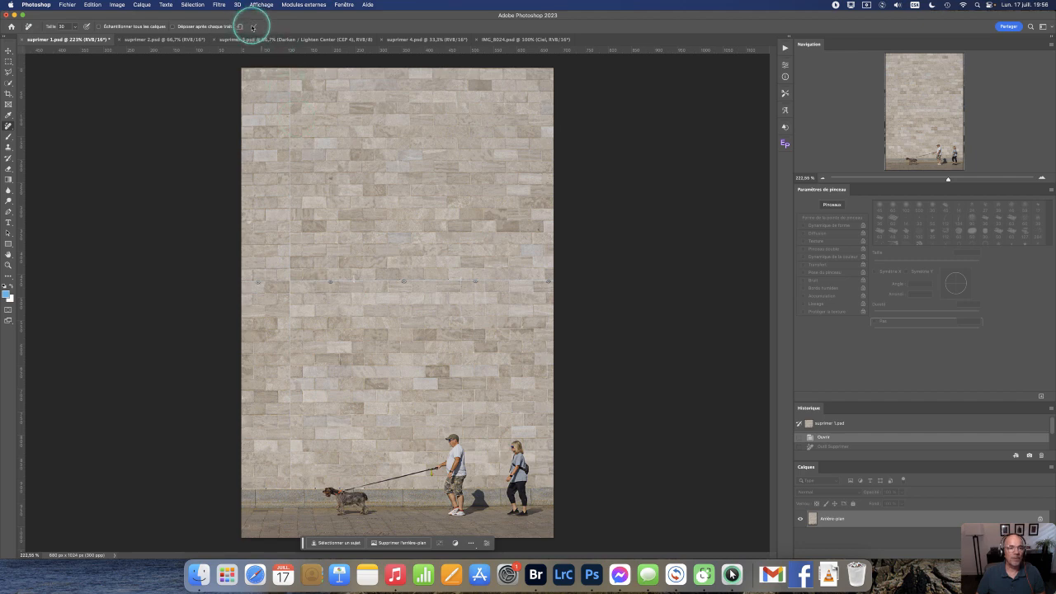
pyautogui.moveTo(512, 438)
pyautogui.mouseDown()
pyautogui.moveTo(505, 517)
pyautogui.moveTo(523, 443)
pyautogui.moveTo(507, 502)
pyautogui.moveTo(528, 491)
pyautogui.moveTo(518, 507)
pyautogui.moveTo(500, 444)
pyautogui.mouseUp()
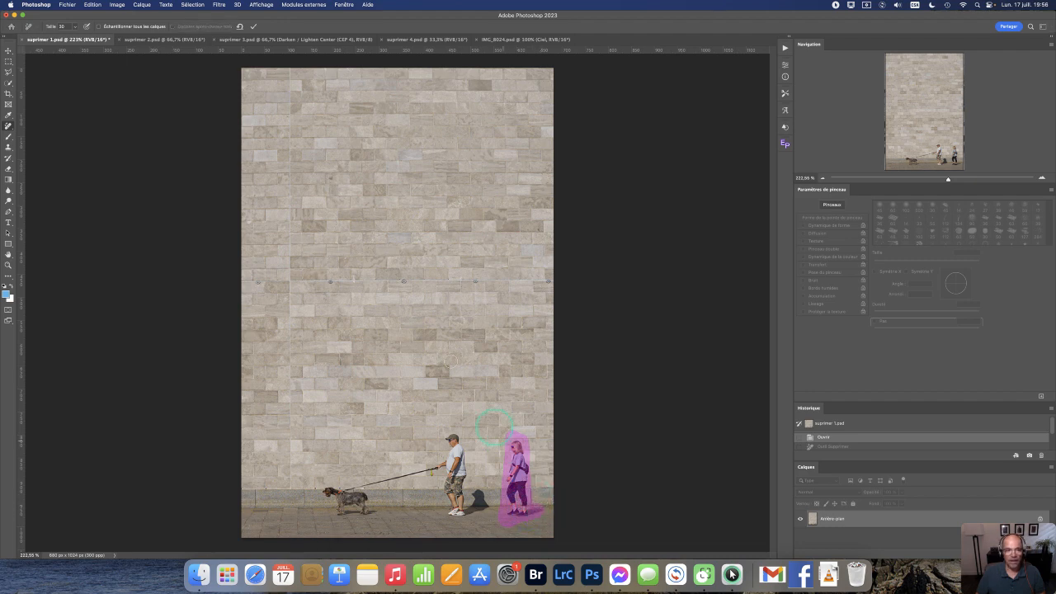
pyautogui.click(253, 26)
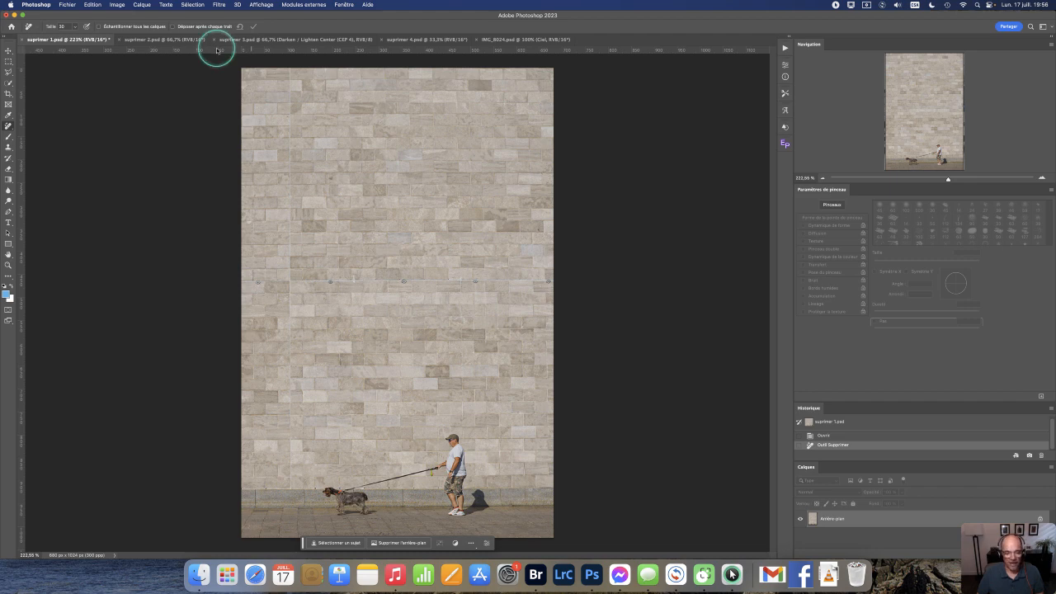
# - Switch to the elk photo suprimer 2.psd and choose the Spot Healing Brush
pyautogui.click(165, 40)
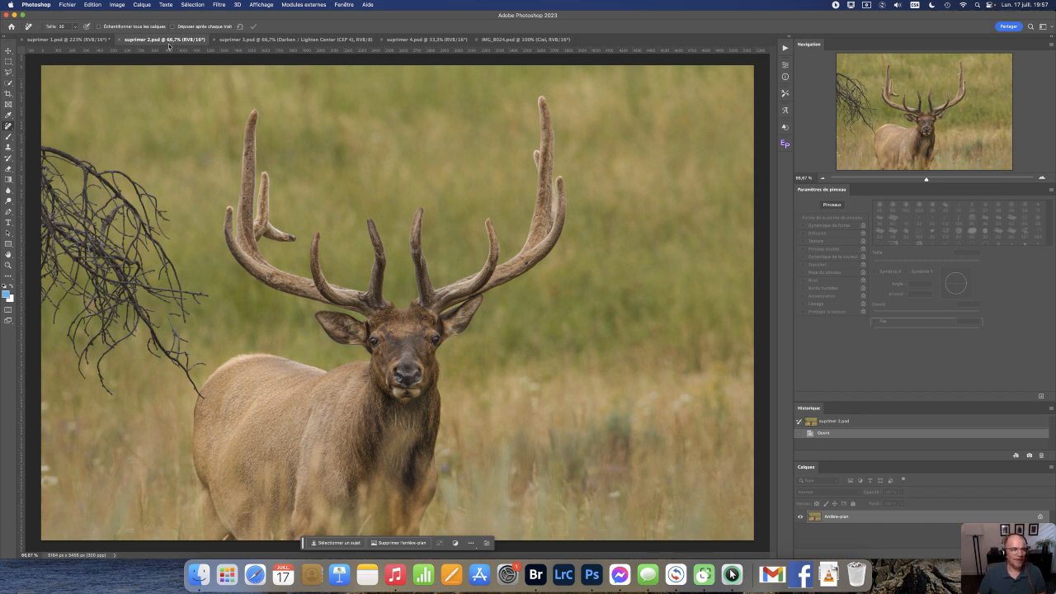
pyautogui.rightClick(8, 126)
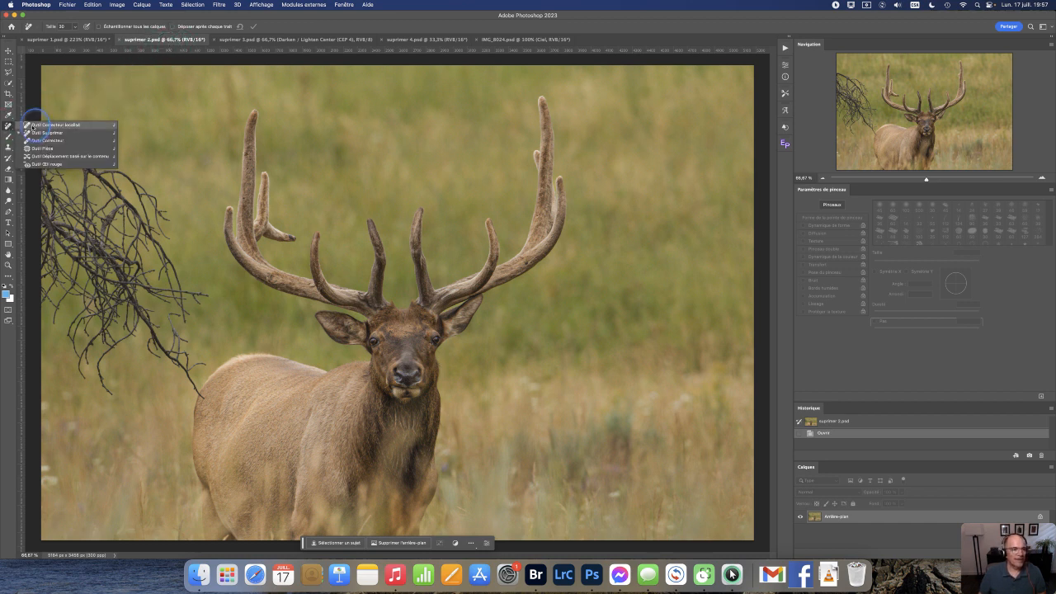
pyautogui.click(50, 124)
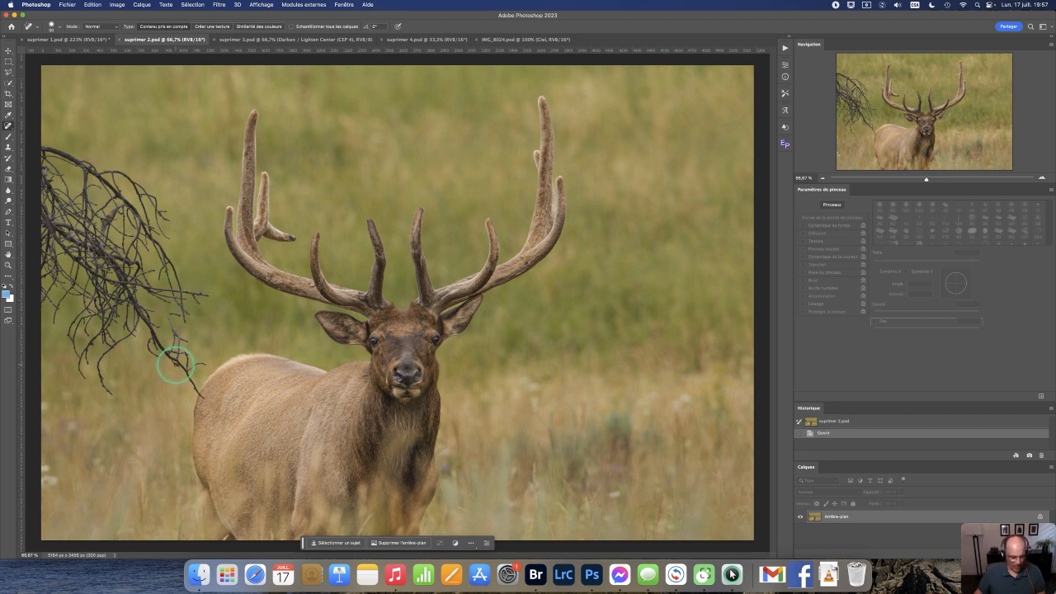
# - Try to heal away the branch tips near the elk's back stroke by stroke, and revert to the opened state
pyautogui.moveTo(175, 364)
pyautogui.mouseDown()
pyautogui.moveTo(206, 395)
pyautogui.moveTo(169, 361)
pyautogui.mouseUp()
pyautogui.moveTo(113, 386)
pyautogui.mouseDown()
pyautogui.moveTo(101, 362)
pyautogui.moveTo(111, 352)
pyautogui.moveTo(78, 365)
pyautogui.moveTo(82, 348)
pyautogui.moveTo(110, 385)
pyautogui.moveTo(72, 328)
pyautogui.moveTo(81, 330)
pyautogui.mouseUp()
pyautogui.moveTo(201, 365)
pyautogui.mouseDown()
pyautogui.moveTo(182, 335)
pyautogui.moveTo(174, 352)
pyautogui.moveTo(179, 314)
pyautogui.moveTo(180, 364)
pyautogui.mouseUp()
pyautogui.click(188, 372)
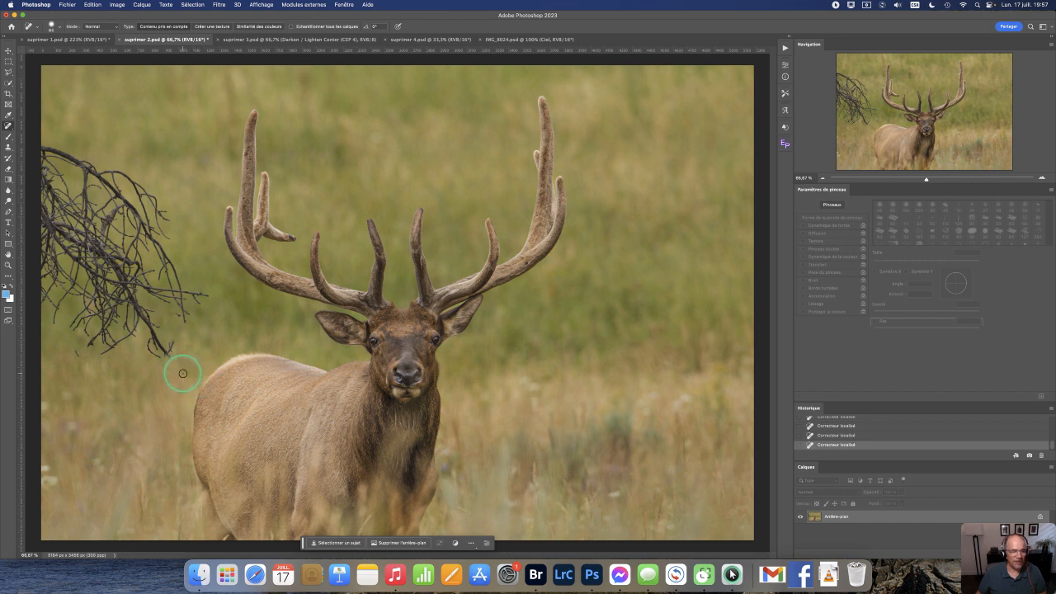
pyautogui.moveTo(213, 300)
pyautogui.mouseDown()
pyautogui.moveTo(186, 294)
pyautogui.moveTo(206, 305)
pyautogui.mouseUp()
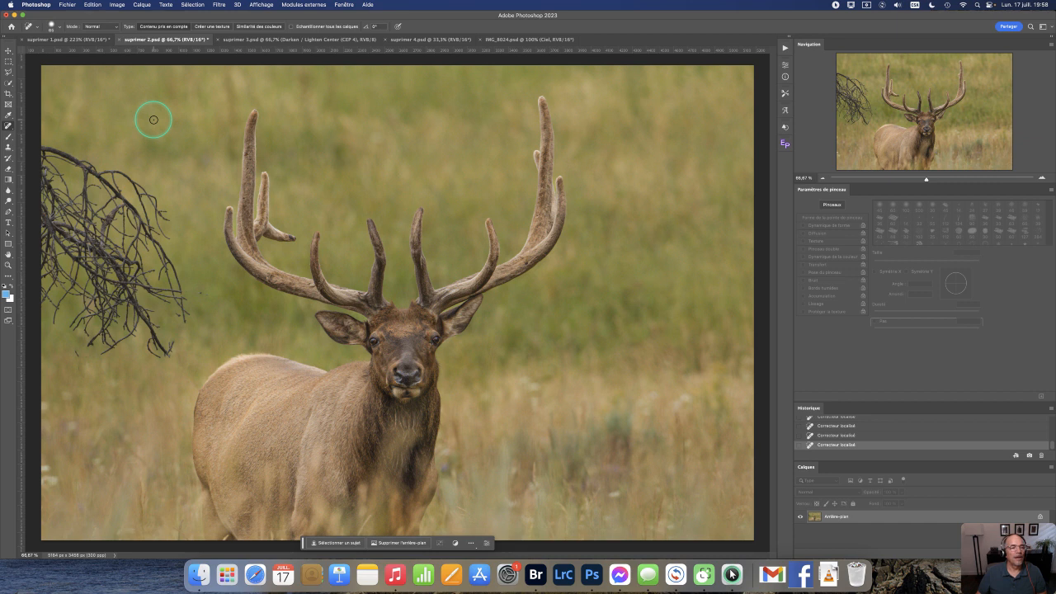
pyautogui.scroll(5, 854, 451)
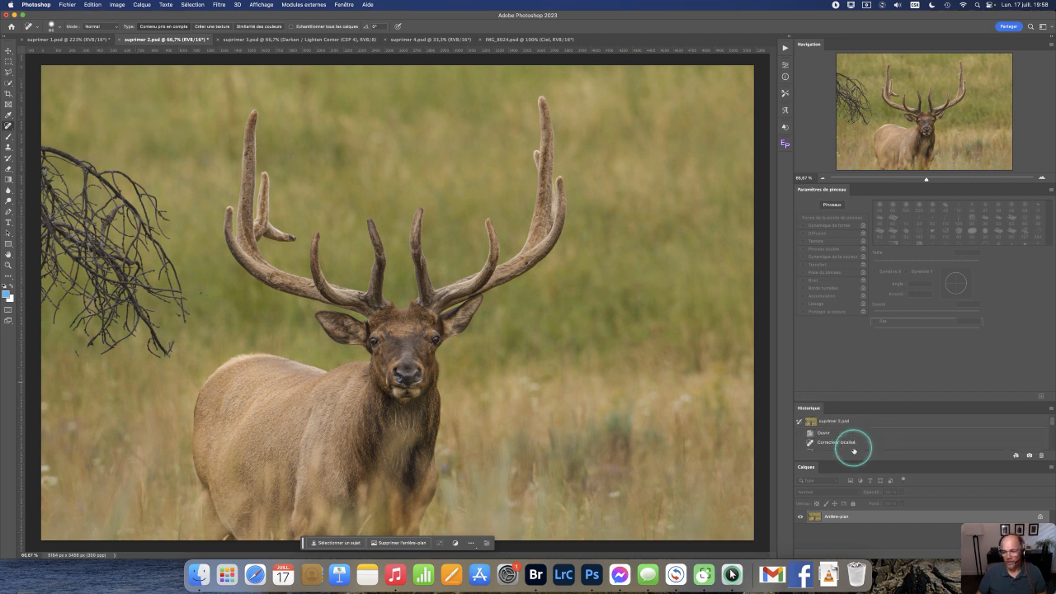
pyautogui.click(823, 432)
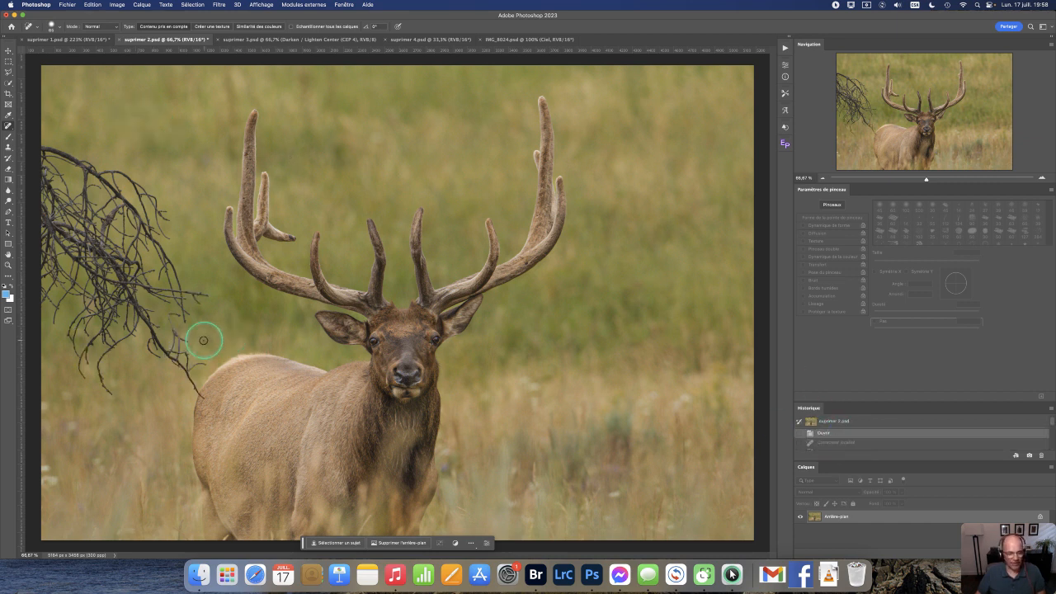
# - Paint over the whole branch with an enlarged Spot Healing Brush, and heal the leftover twig fragments and dark smudges with a smaller one
pyautogui.moveTo(203, 340); pyautogui.dragTo(216, 341)
pyautogui.moveTo(201, 388)
pyautogui.mouseDown()
pyautogui.moveTo(155, 313)
pyautogui.moveTo(69, 280)
pyautogui.moveTo(124, 354)
pyautogui.moveTo(86, 384)
pyautogui.moveTo(134, 346)
pyautogui.moveTo(96, 324)
pyautogui.moveTo(79, 272)
pyautogui.moveTo(59, 252)
pyautogui.moveTo(56, 155)
pyautogui.moveTo(130, 219)
pyautogui.moveTo(166, 281)
pyautogui.moveTo(199, 304)
pyautogui.moveTo(82, 224)
pyautogui.moveTo(49, 320)
pyautogui.moveTo(54, 182)
pyautogui.moveTo(108, 176)
pyautogui.moveTo(165, 235)
pyautogui.moveTo(114, 186)
pyautogui.moveTo(59, 163)
pyautogui.moveTo(139, 276)
pyautogui.moveTo(83, 291)
pyautogui.moveTo(71, 347)
pyautogui.moveTo(96, 321)
pyautogui.mouseUp()
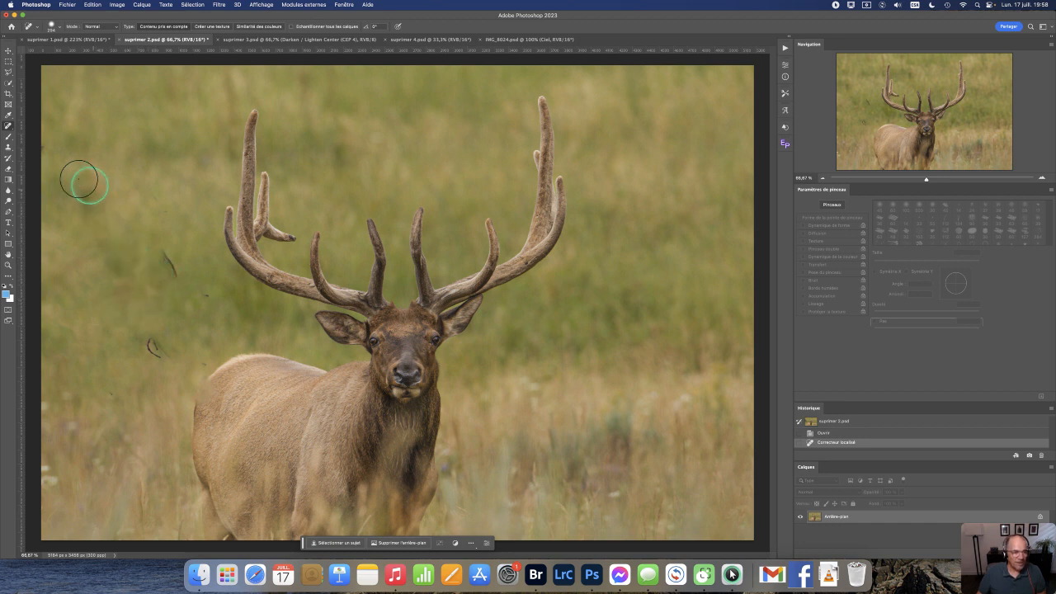
pyautogui.moveTo(106, 393); pyautogui.dragTo(96, 395)
pyautogui.click(108, 393)
pyautogui.moveTo(163, 356)
pyautogui.mouseDown()
pyautogui.moveTo(154, 344)
pyautogui.moveTo(199, 359)
pyautogui.mouseUp()
pyautogui.moveTo(216, 302)
pyautogui.mouseDown()
pyautogui.moveTo(163, 240)
pyautogui.moveTo(151, 279)
pyautogui.moveTo(137, 284)
pyautogui.moveTo(169, 285)
pyautogui.mouseUp()
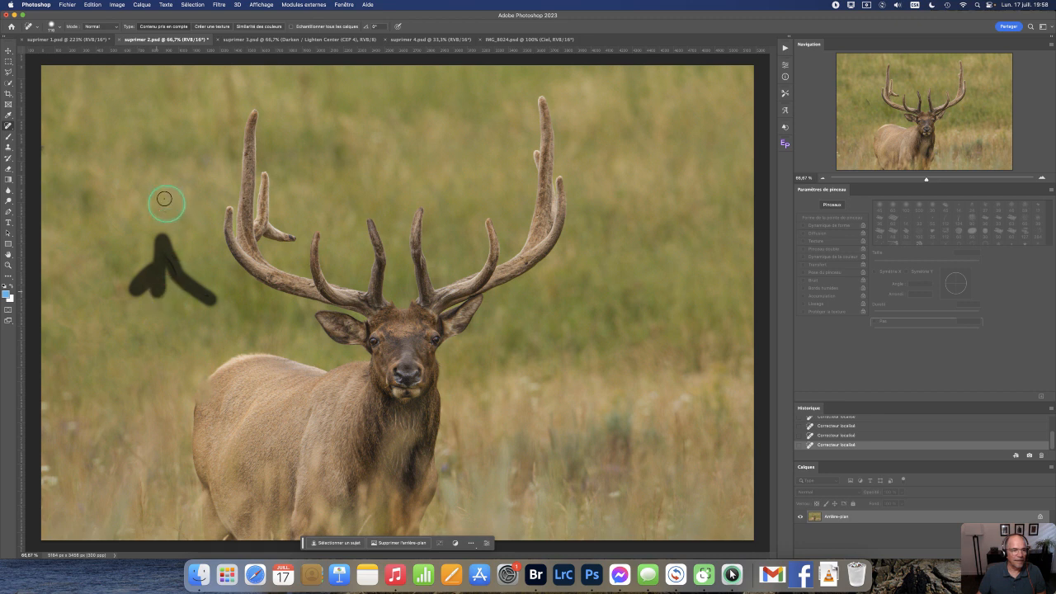
pyautogui.click(162, 203)
pyautogui.moveTo(73, 174)
pyautogui.mouseDown()
pyautogui.moveTo(122, 283)
pyautogui.moveTo(134, 290)
pyautogui.moveTo(165, 273)
pyautogui.moveTo(116, 295)
pyautogui.moveTo(107, 286)
pyautogui.mouseUp()
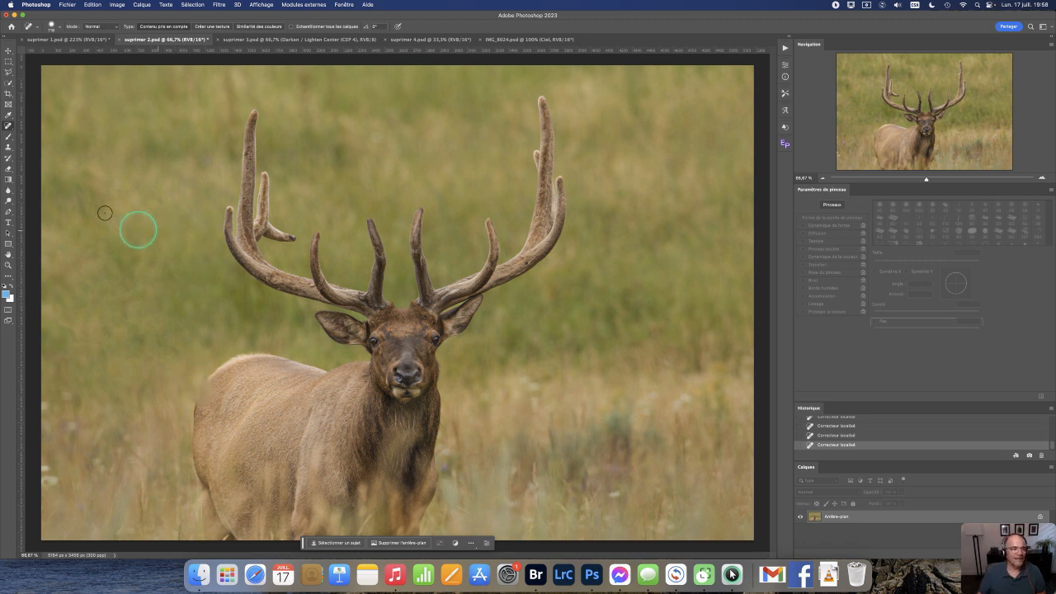
# - Revert the elk photo to its opened state and choose the Patch tool
pyautogui.rightClick(8, 125)
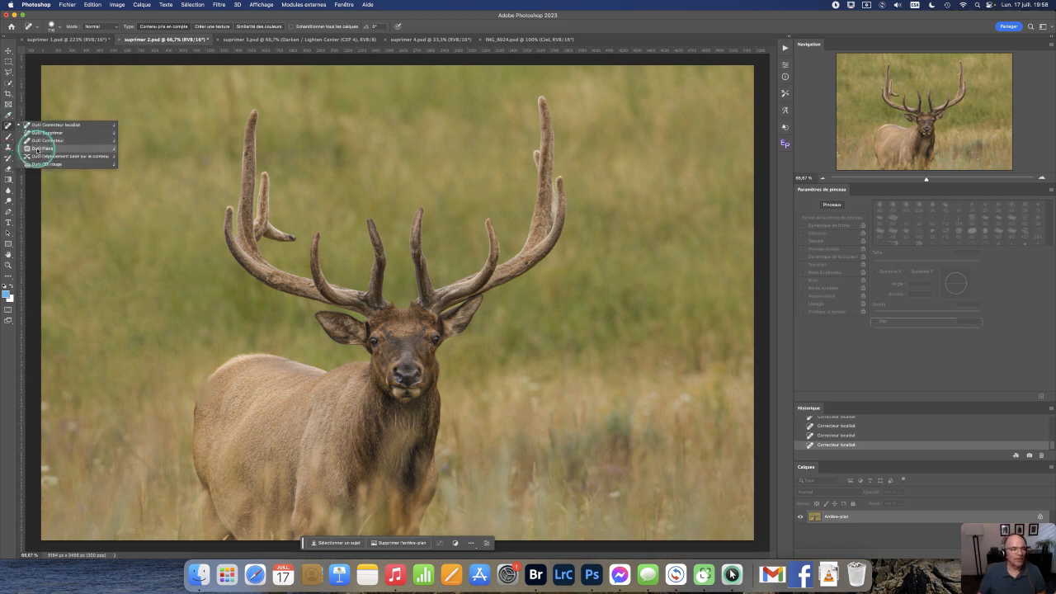
pyautogui.scroll(10, 889, 430)
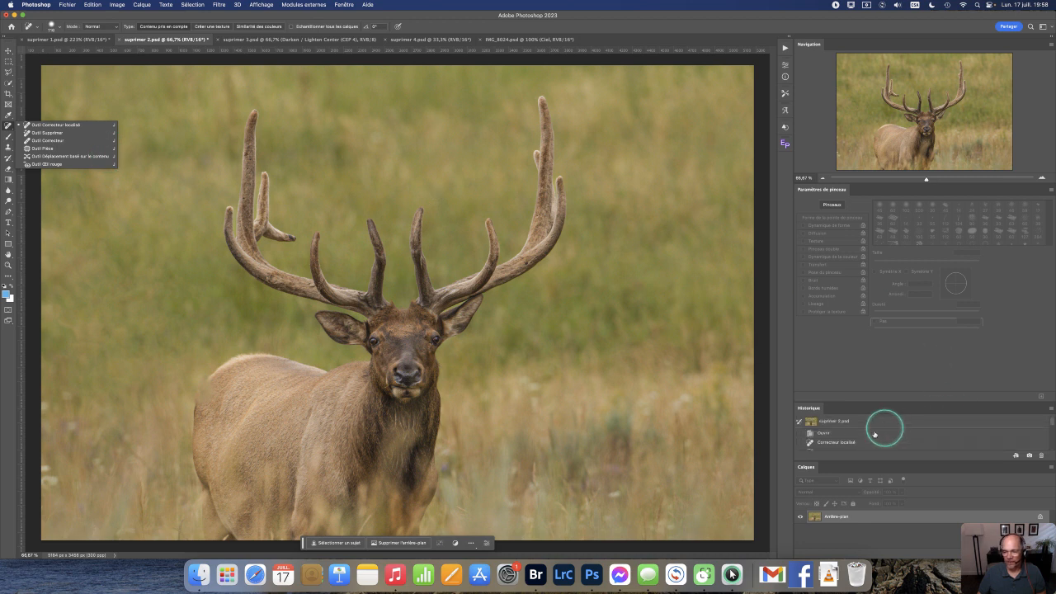
pyautogui.click(854, 439)
pyautogui.click(848, 433)
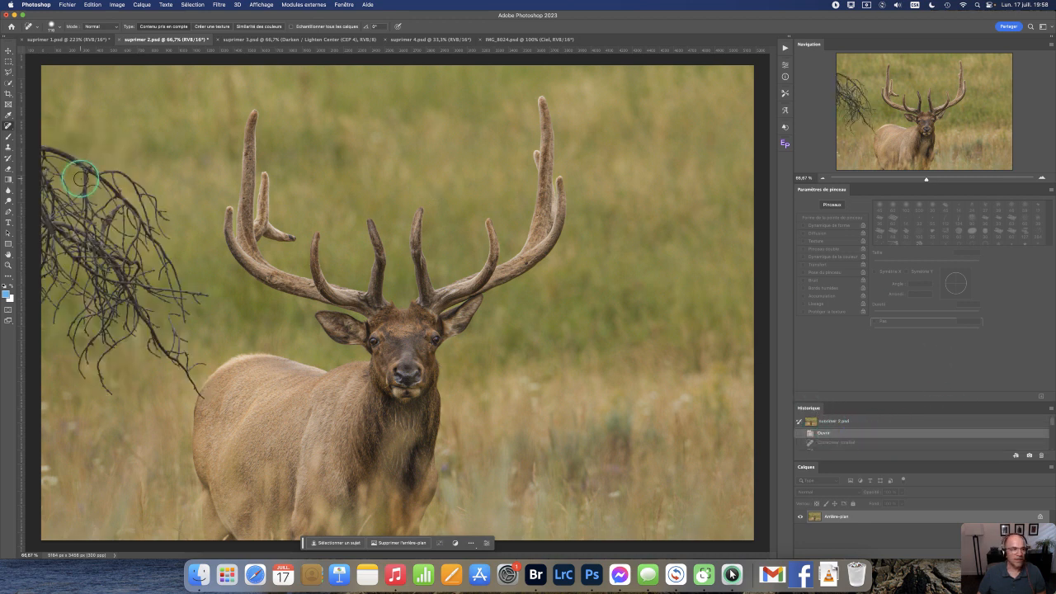
pyautogui.click(8, 126)
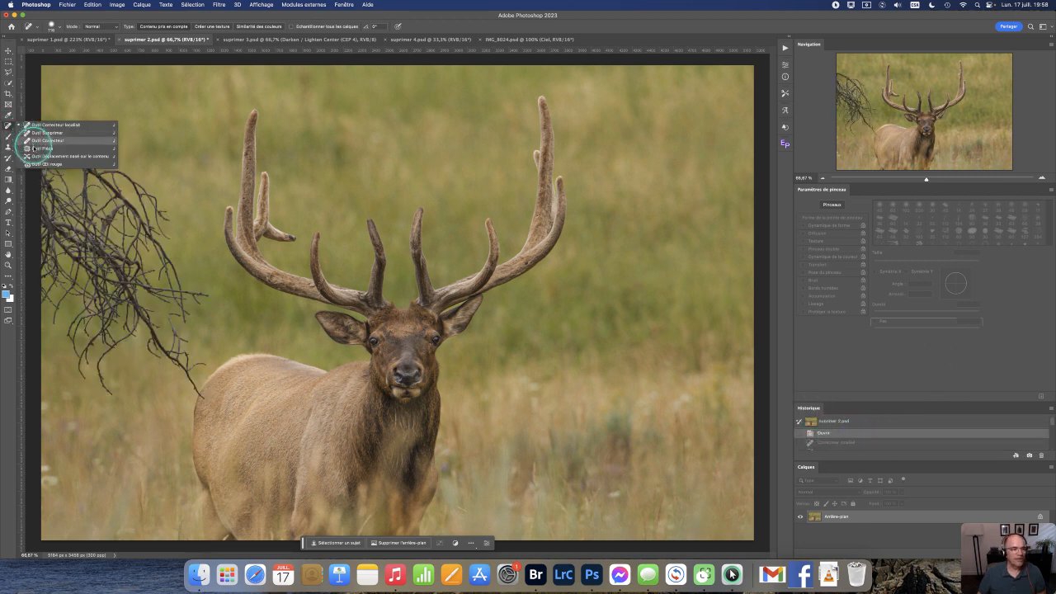
pyautogui.click(36, 148)
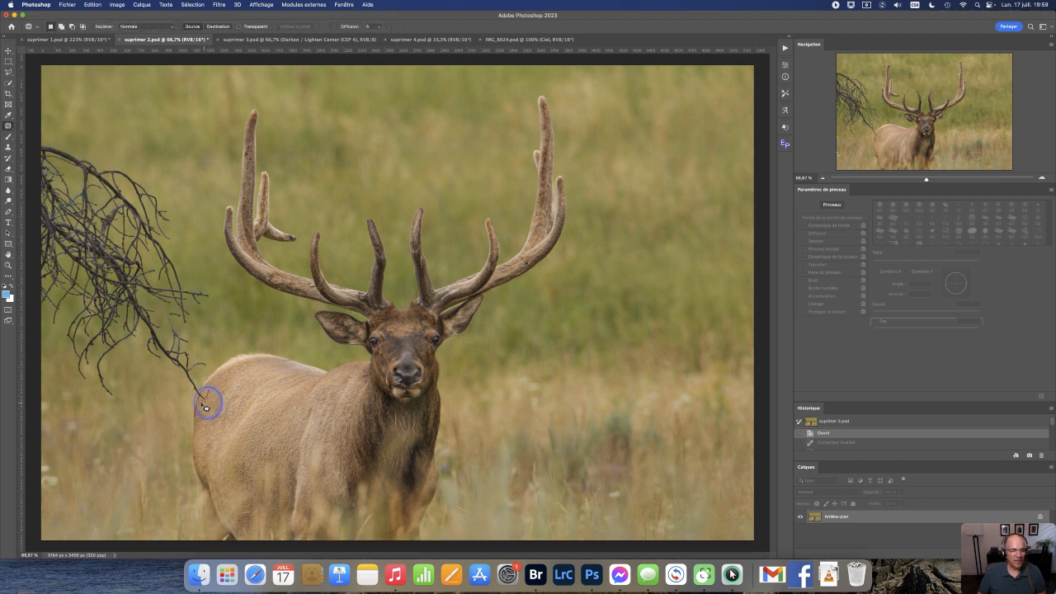
# - Outline the whole branch with the Patch tool, patch it from the clean grass beyond the opposite antler, and deselect
pyautogui.moveTo(149, 367)
pyautogui.mouseDown()
pyautogui.moveTo(118, 408)
pyautogui.moveTo(84, 407)
pyautogui.moveTo(50, 356)
pyautogui.moveTo(37, 314)
pyautogui.moveTo(47, 142)
pyautogui.moveTo(72, 138)
pyautogui.moveTo(145, 174)
pyautogui.moveTo(202, 260)
pyautogui.mouseUp()
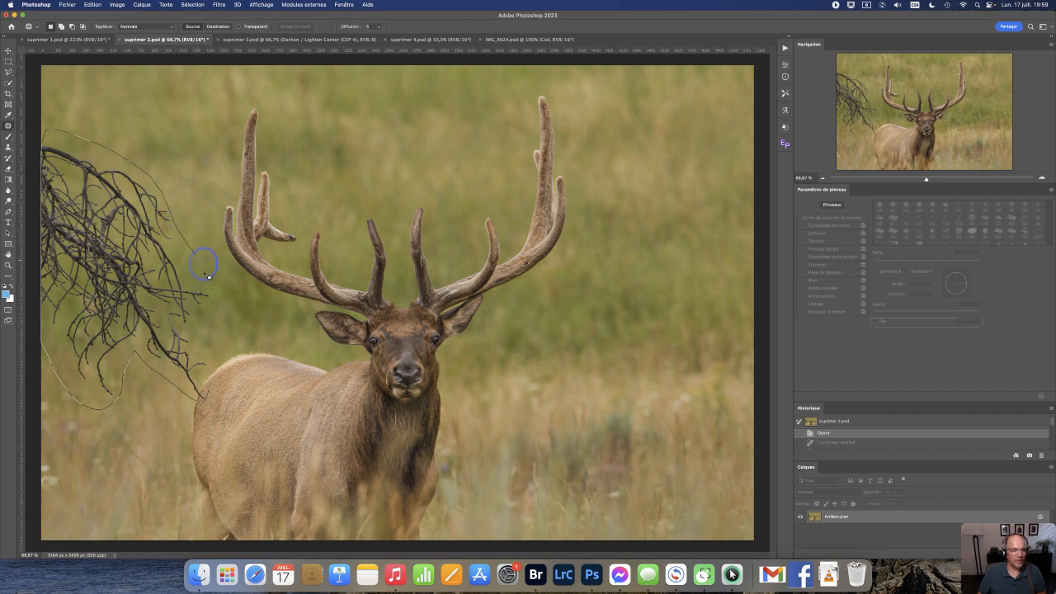
pyautogui.moveTo(215, 319)
pyautogui.mouseDown()
pyautogui.moveTo(196, 340)
pyautogui.moveTo(211, 363)
pyautogui.moveTo(204, 403)
pyautogui.mouseUp()
pyautogui.moveTo(96, 263); pyautogui.dragTo(639, 190)
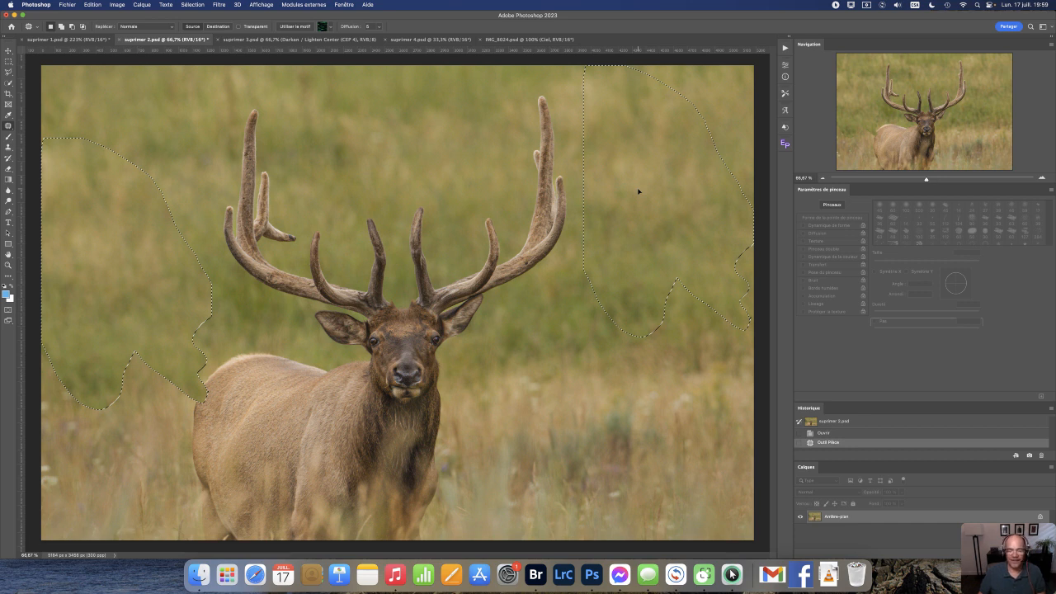
pyautogui.moveTo(638, 191); pyautogui.dragTo(633, 249)
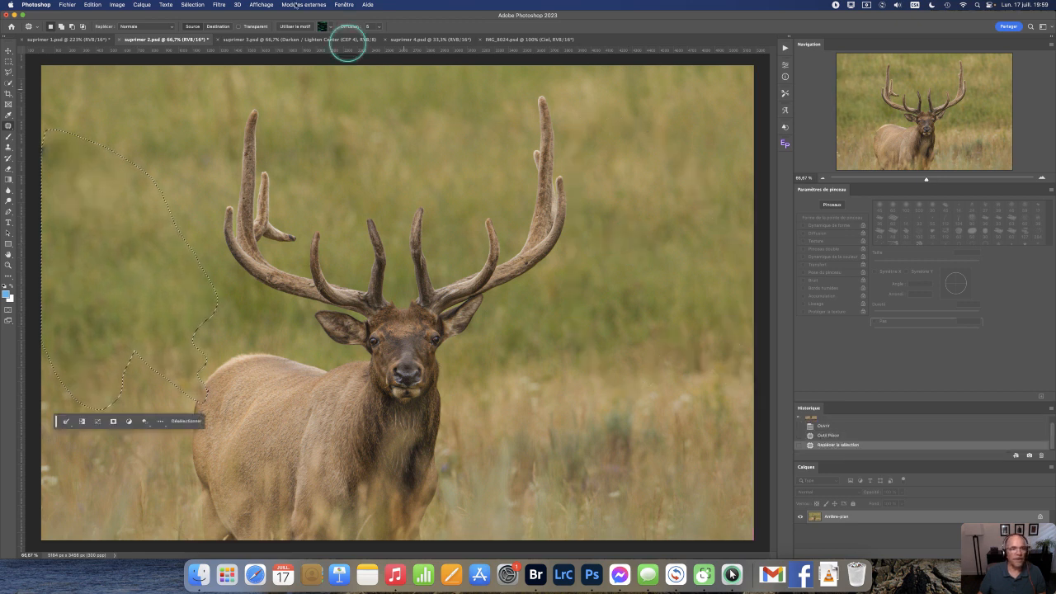
pyautogui.click(195, 5)
pyautogui.click(205, 24)
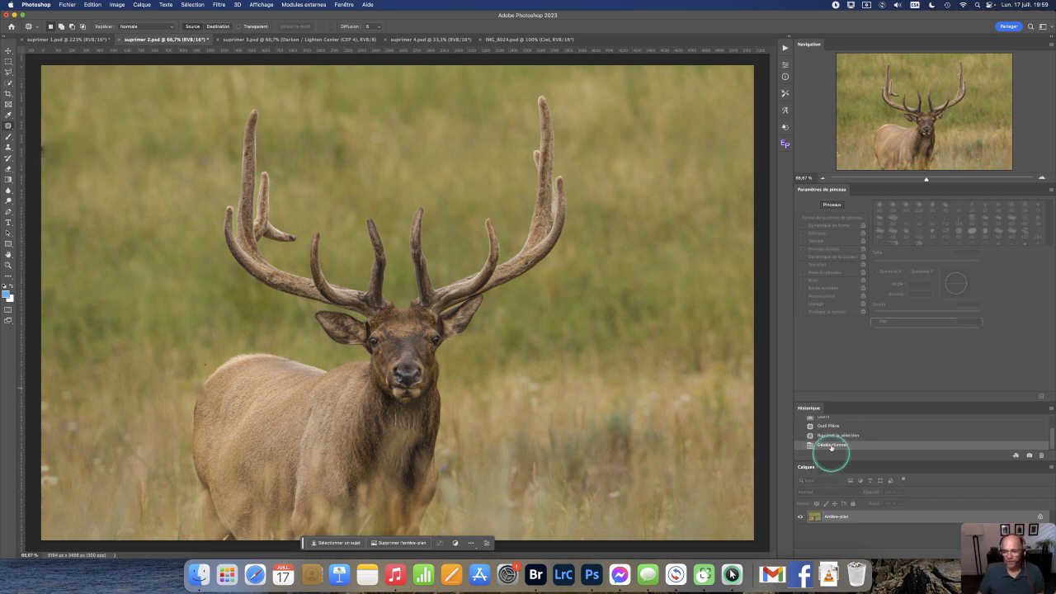
# - Restore the photo to the opened state and choose the Remove tool
pyautogui.scroll(2, 831, 446)
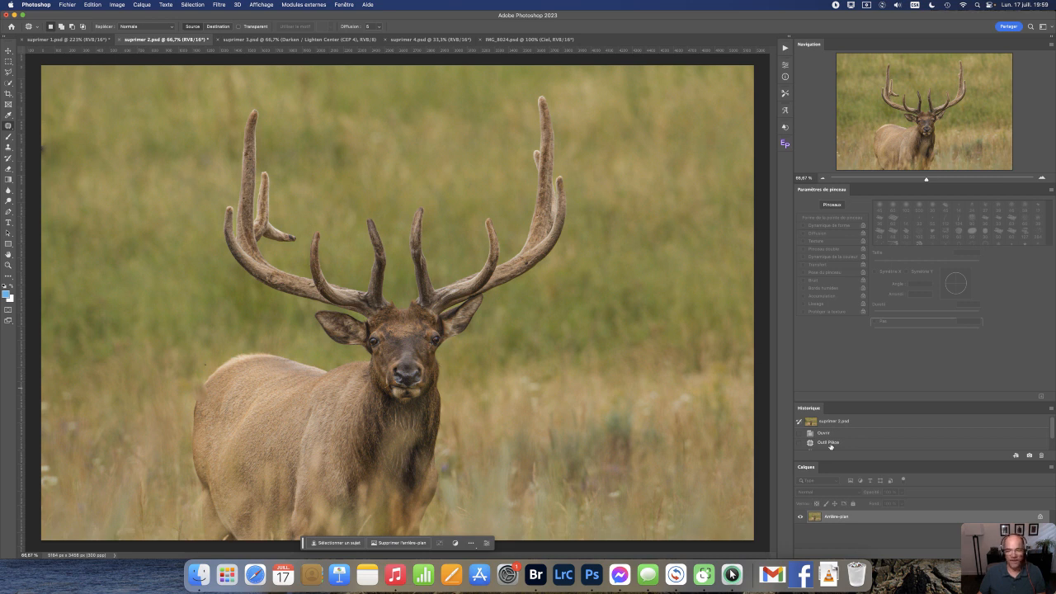
pyautogui.click(825, 433)
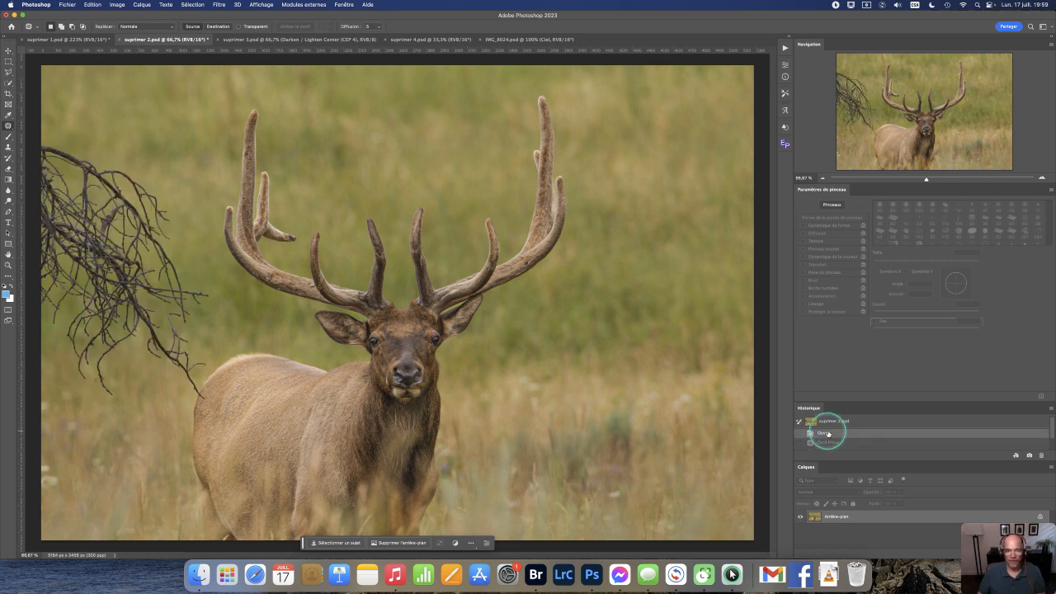
pyautogui.rightClick(8, 125)
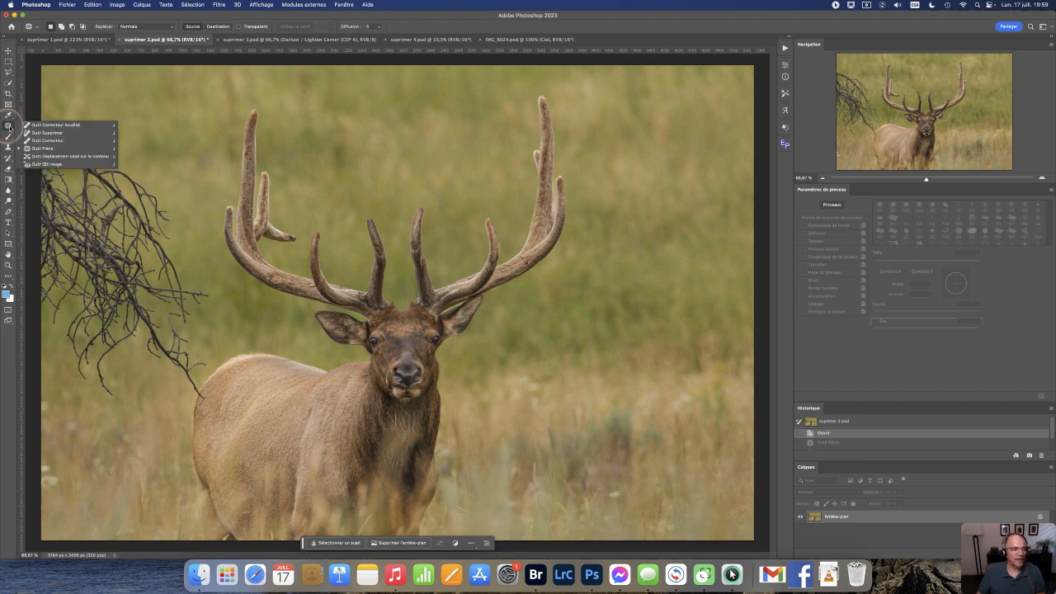
pyautogui.click(47, 132)
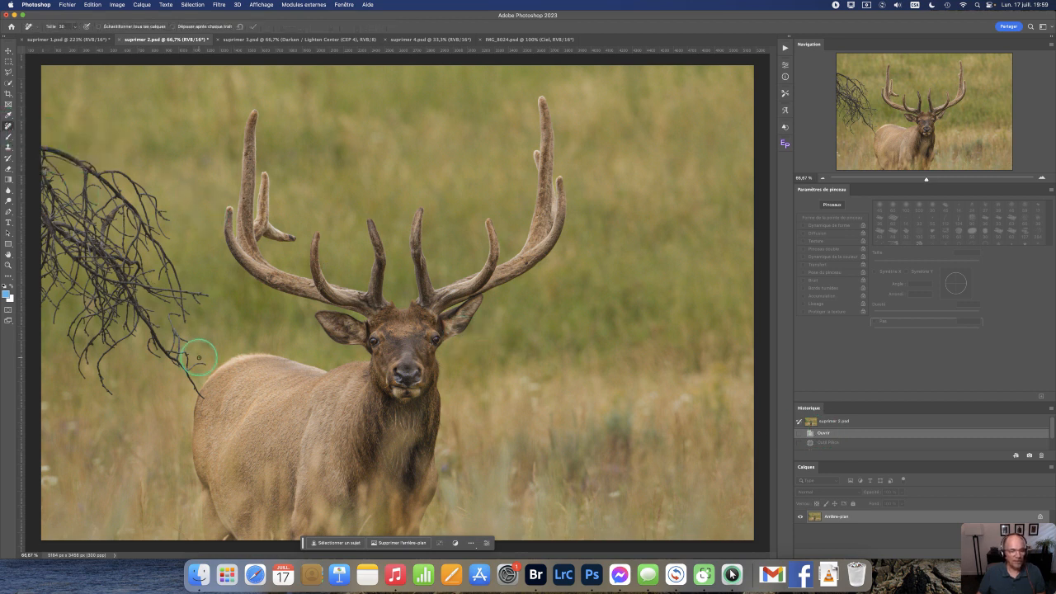
# - Try to remove the branch with the Remove tool at size 224, and revert to the opened state
pyautogui.moveTo(199, 360); pyautogui.dragTo(225, 359)
pyautogui.moveTo(202, 395)
pyautogui.mouseDown()
pyautogui.moveTo(145, 335)
pyautogui.moveTo(121, 332)
pyautogui.moveTo(106, 404)
pyautogui.moveTo(130, 349)
pyautogui.moveTo(181, 391)
pyautogui.moveTo(115, 350)
pyautogui.moveTo(47, 345)
pyautogui.moveTo(62, 185)
pyautogui.moveTo(43, 153)
pyautogui.moveTo(166, 218)
pyautogui.moveTo(179, 317)
pyautogui.moveTo(203, 295)
pyautogui.moveTo(195, 302)
pyautogui.moveTo(110, 265)
pyautogui.moveTo(104, 212)
pyautogui.moveTo(75, 194)
pyautogui.moveTo(107, 208)
pyautogui.moveTo(138, 252)
pyautogui.moveTo(46, 269)
pyautogui.moveTo(107, 302)
pyautogui.moveTo(174, 307)
pyautogui.moveTo(163, 327)
pyautogui.moveTo(179, 362)
pyautogui.moveTo(200, 371)
pyautogui.moveTo(183, 254)
pyautogui.moveTo(150, 208)
pyautogui.moveTo(107, 171)
pyautogui.moveTo(33, 139)
pyautogui.moveTo(71, 287)
pyautogui.mouseUp()
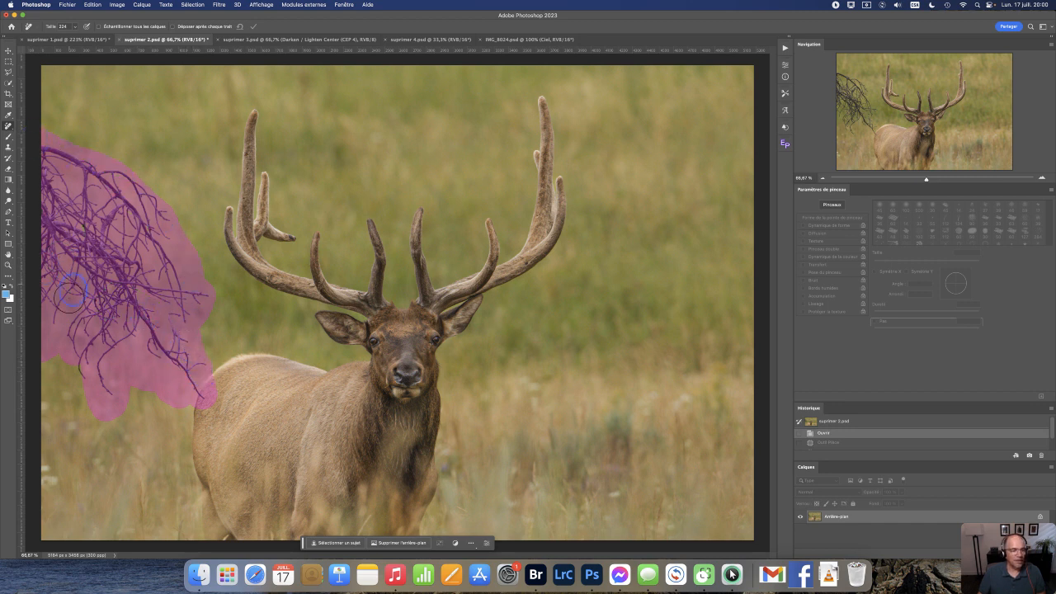
pyautogui.moveTo(71, 353)
pyautogui.mouseDown()
pyautogui.moveTo(112, 381)
pyautogui.moveTo(193, 385)
pyautogui.mouseUp()
pyautogui.click(253, 27)
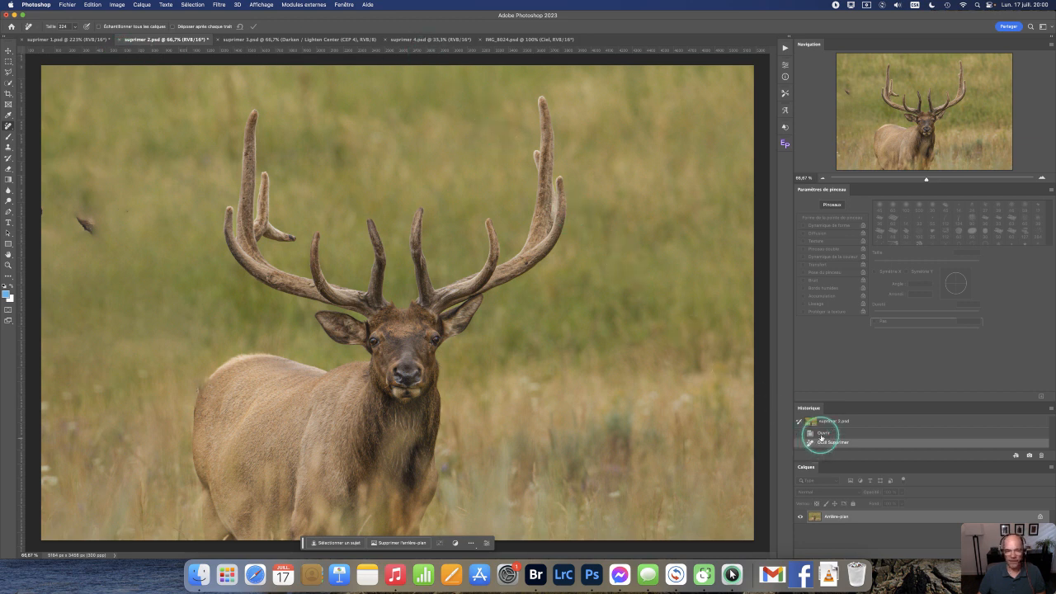
pyautogui.click(822, 434)
# - Paint over the entire branch and a margin of grass around it with a smaller Remove brush, and apply the removal
pyautogui.moveTo(208, 398)
pyautogui.mouseDown()
pyautogui.moveTo(158, 327)
pyautogui.moveTo(101, 362)
pyautogui.moveTo(106, 394)
pyautogui.moveTo(96, 339)
pyautogui.mouseUp()
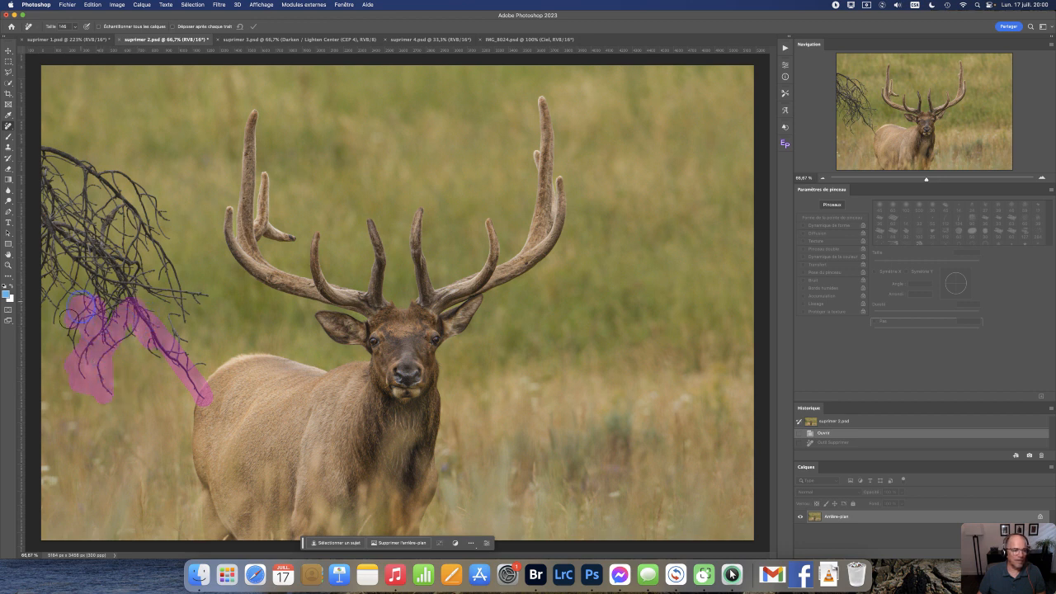
pyautogui.moveTo(43, 287)
pyautogui.mouseDown()
pyautogui.moveTo(28, 126)
pyautogui.moveTo(195, 316)
pyautogui.moveTo(194, 283)
pyautogui.moveTo(145, 200)
pyautogui.moveTo(68, 153)
pyautogui.moveTo(137, 222)
pyautogui.moveTo(101, 164)
pyautogui.moveTo(147, 211)
pyautogui.moveTo(109, 174)
pyautogui.mouseUp()
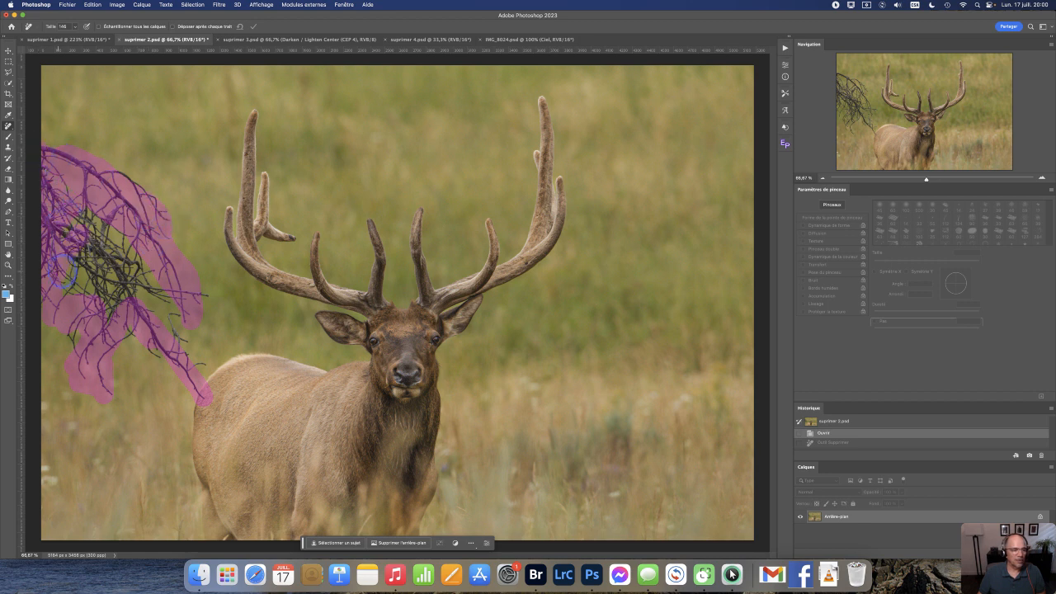
pyautogui.moveTo(64, 311)
pyautogui.mouseDown()
pyautogui.moveTo(117, 310)
pyautogui.moveTo(99, 236)
pyautogui.moveTo(62, 233)
pyautogui.mouseUp()
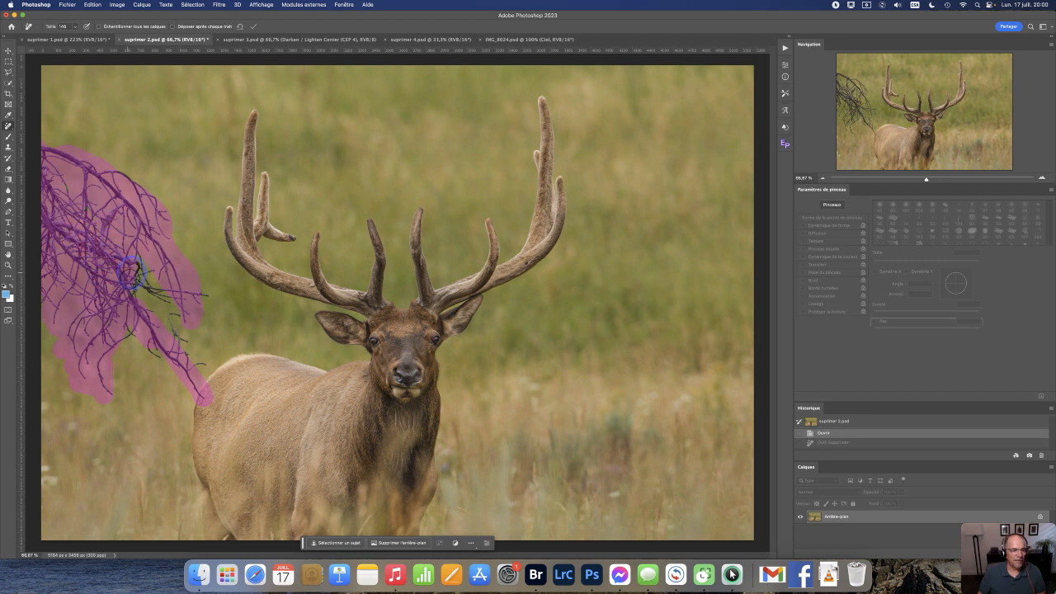
pyautogui.moveTo(184, 338)
pyautogui.mouseDown()
pyautogui.moveTo(194, 365)
pyautogui.moveTo(206, 364)
pyautogui.moveTo(153, 352)
pyautogui.moveTo(118, 324)
pyautogui.mouseUp()
pyautogui.moveTo(181, 272)
pyautogui.mouseDown()
pyautogui.moveTo(151, 198)
pyautogui.moveTo(87, 155)
pyautogui.moveTo(34, 140)
pyautogui.moveTo(100, 154)
pyautogui.moveTo(159, 196)
pyautogui.moveTo(194, 286)
pyautogui.mouseUp()
pyautogui.moveTo(204, 324)
pyautogui.mouseDown()
pyautogui.moveTo(177, 218)
pyautogui.moveTo(212, 363)
pyautogui.moveTo(195, 407)
pyautogui.moveTo(114, 346)
pyautogui.moveTo(117, 337)
pyautogui.moveTo(185, 395)
pyautogui.moveTo(162, 363)
pyautogui.moveTo(128, 348)
pyautogui.moveTo(121, 400)
pyautogui.moveTo(86, 397)
pyautogui.moveTo(49, 351)
pyautogui.mouseUp()
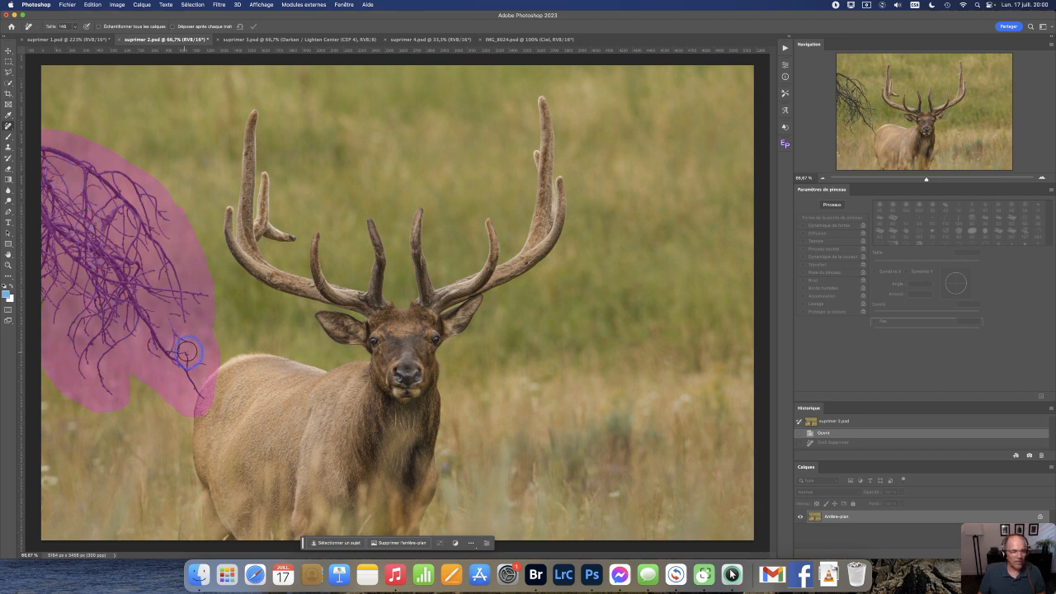
pyautogui.moveTo(146, 208); pyautogui.dragTo(144, 207)
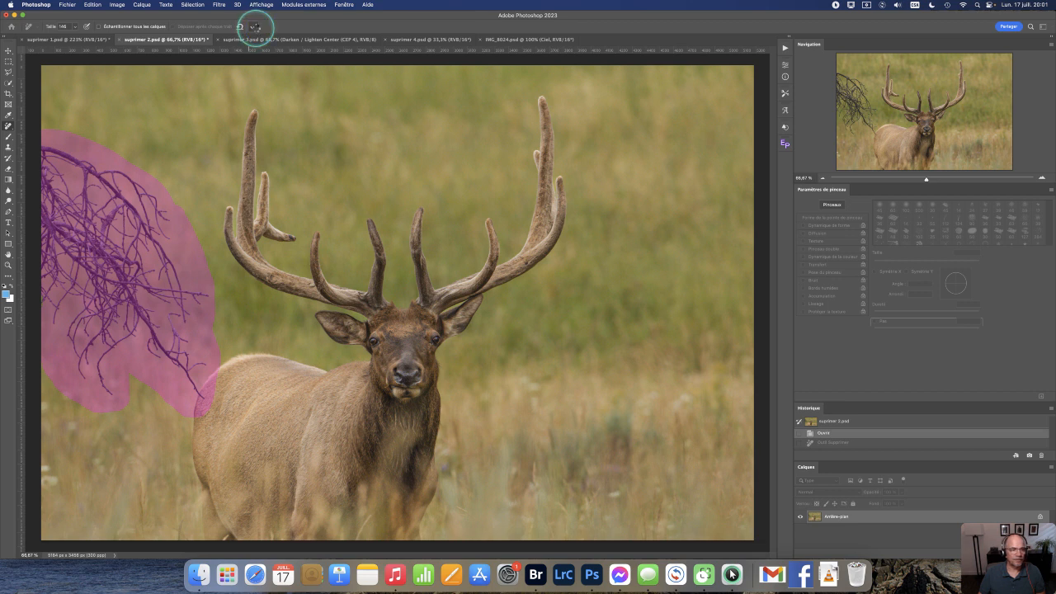
pyautogui.click(254, 27)
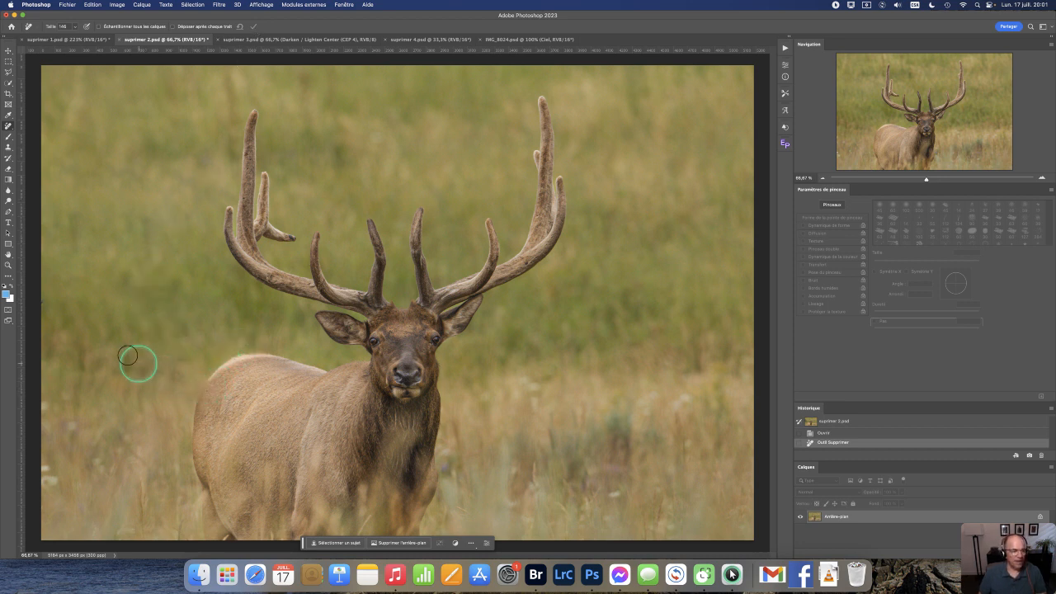
# - Remove the small spot at the photo's left edge and the distracting bits along the bottom edge by the elk's legs
pyautogui.click(48, 304)
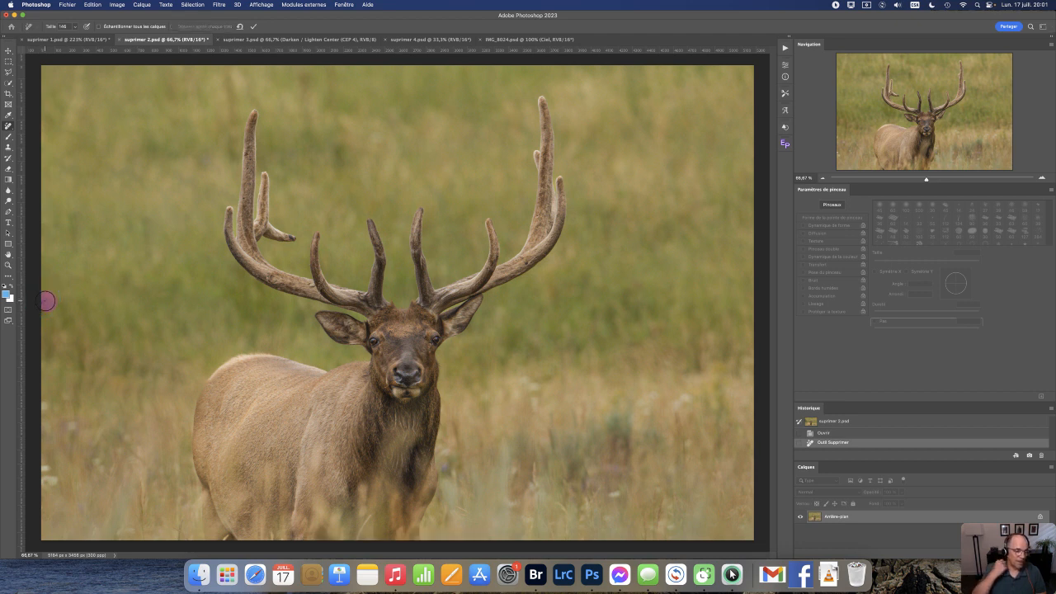
pyautogui.click(252, 27)
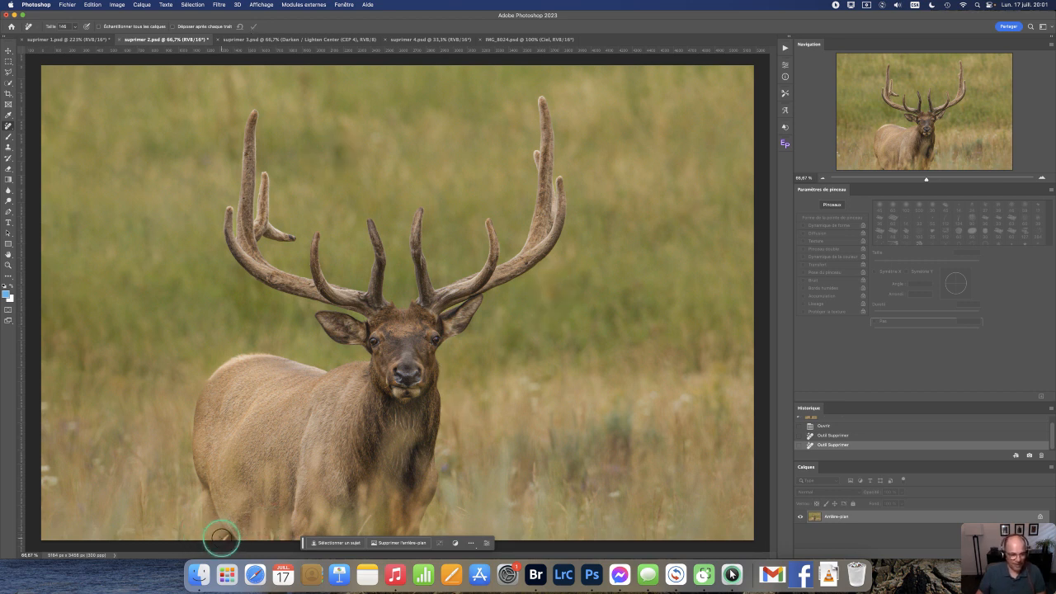
pyautogui.moveTo(223, 537); pyautogui.dragTo(225, 539)
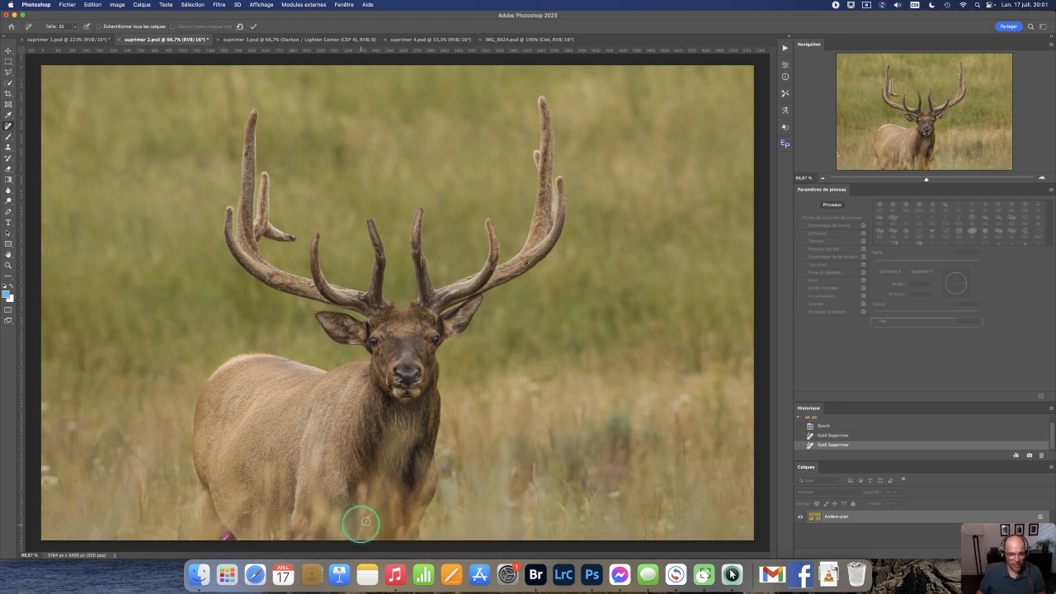
pyautogui.moveTo(368, 519); pyautogui.dragTo(363, 532)
pyautogui.moveTo(286, 537); pyautogui.dragTo(271, 537)
pyautogui.click(254, 26)
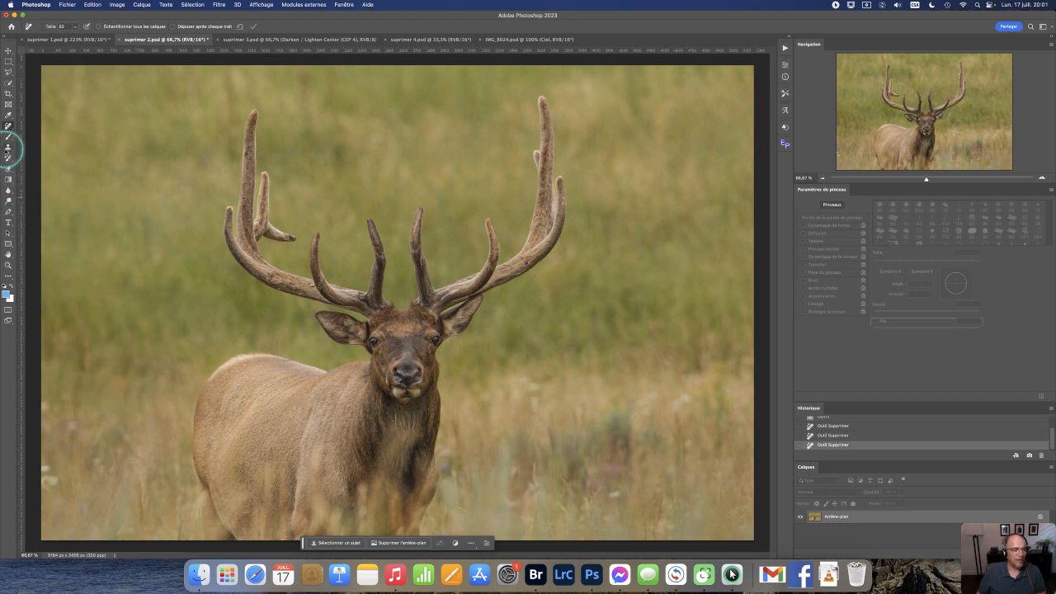
# - Clone nearby grass over the uneven patches in the background beside the elk's rump with an enlarged Clone Stamp brush
pyautogui.click(8, 147)
pyautogui.moveTo(124, 398); pyautogui.dragTo(140, 396)
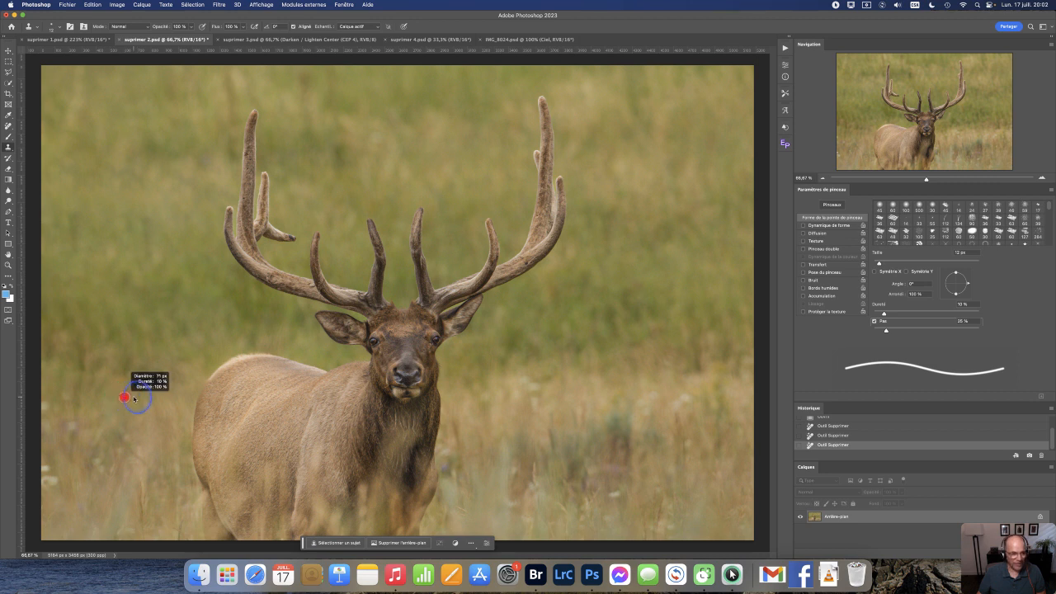
pyautogui.keyDown('alt'); pyautogui.click(141, 409); pyautogui.keyUp('alt')
pyautogui.click(141, 394)
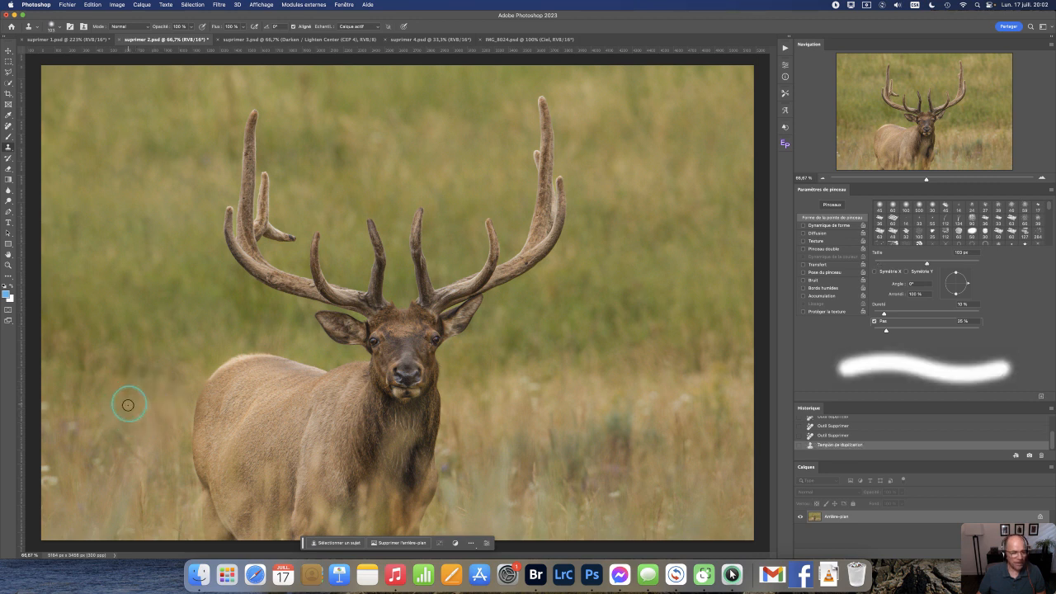
pyautogui.keyDown('alt'); pyautogui.click(54, 363); pyautogui.keyUp('alt')
pyautogui.click(132, 340)
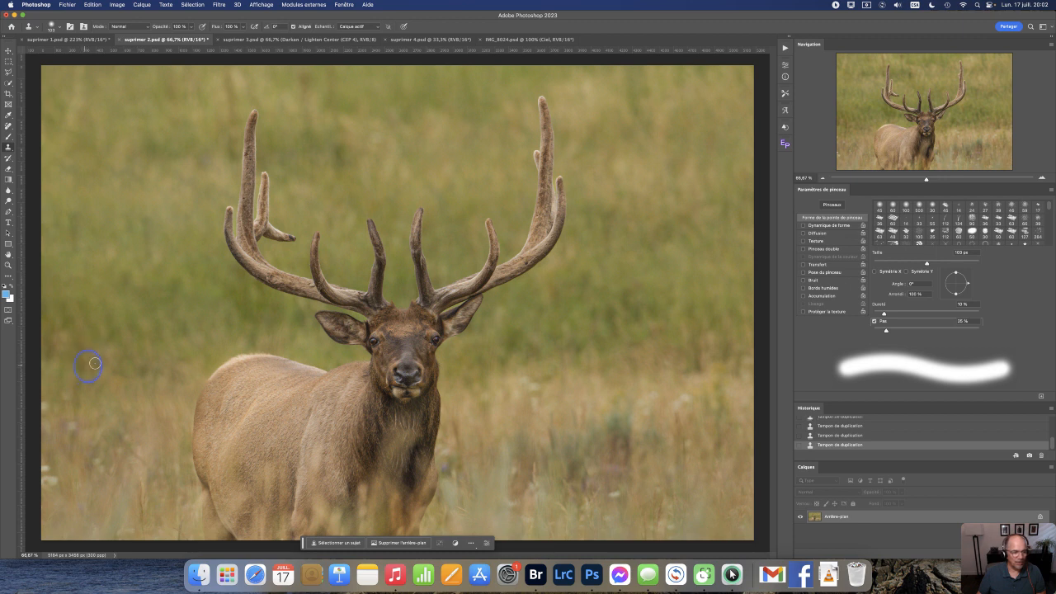
pyautogui.click(120, 365)
pyautogui.moveTo(121, 366); pyautogui.dragTo(122, 372)
# - Reduce the Clone Stamp brush to 34 px and examine the elk's rump outline and the retouched grass up close
pyautogui.moveTo(927, 178); pyautogui.dragTo(947, 178)
pyautogui.moveTo(920, 117); pyautogui.dragTo(853, 130)
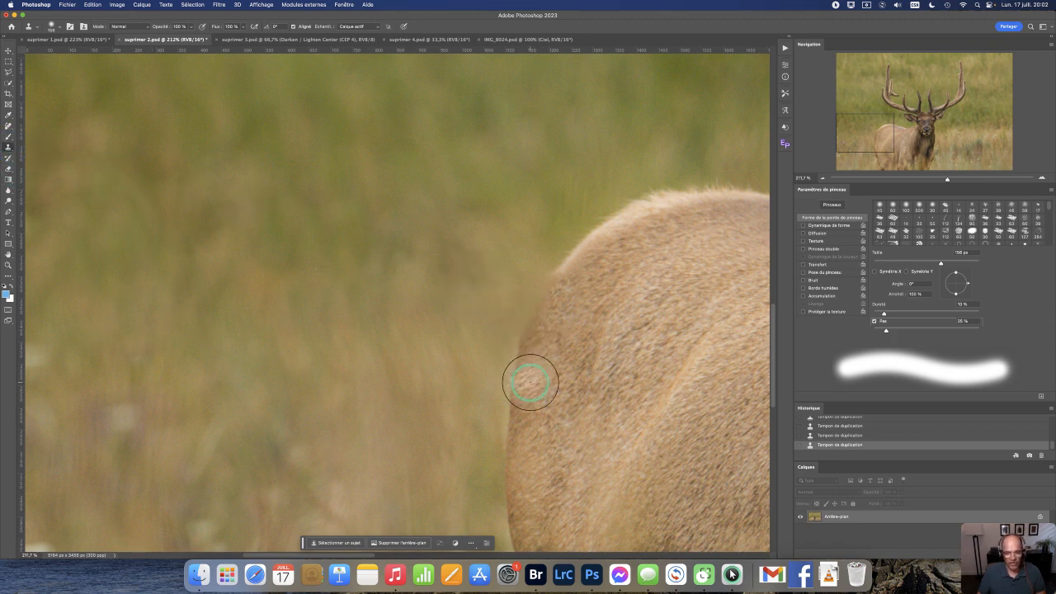
pyautogui.moveTo(531, 381)
pyautogui.keyDown('ctrl'); pyautogui.keyDown('alt'); pyautogui.mouseDown()
pyautogui.moveTo(519, 380)
pyautogui.moveTo(535, 308)
pyautogui.moveTo(550, 297)
pyautogui.moveTo(544, 307)
pyautogui.mouseUp(); pyautogui.keyUp('alt'); pyautogui.keyUp('ctrl')
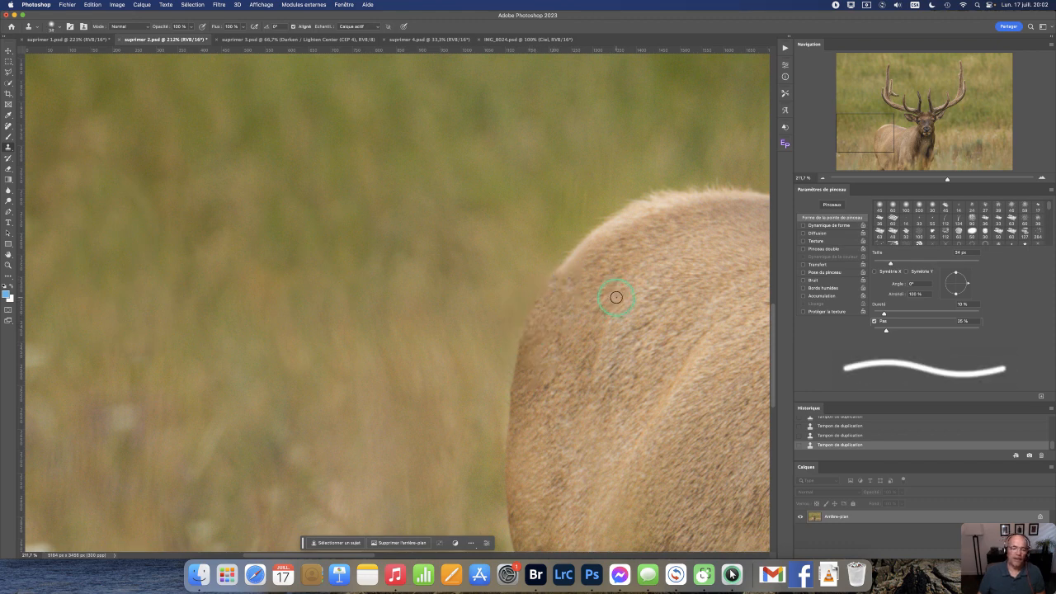
pyautogui.hscroll(-10, 376, 302)
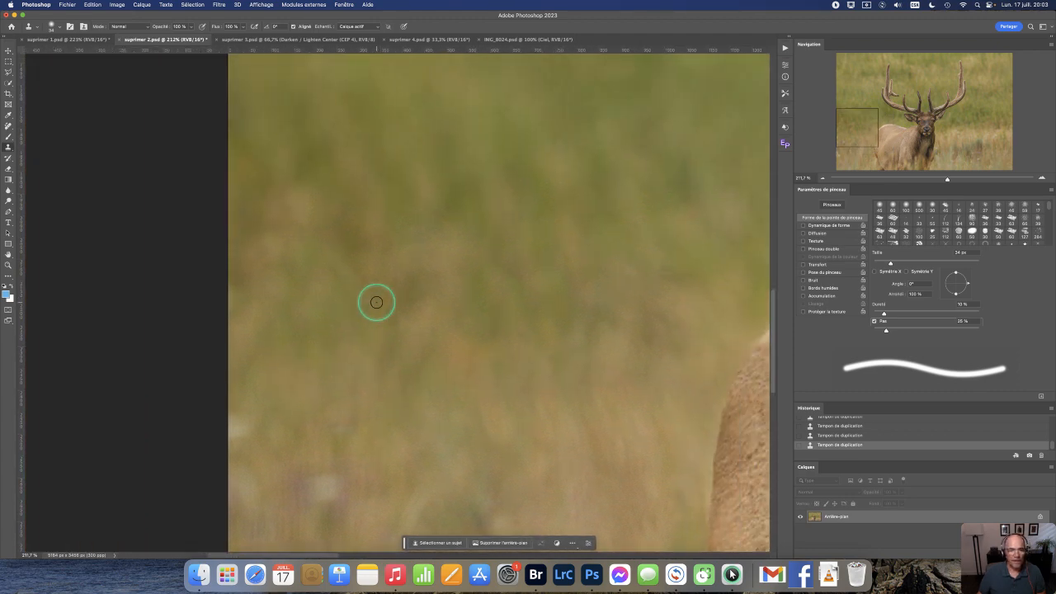
pyautogui.scroll(-5, 376, 302)
pyautogui.hscroll(3, 376, 301)
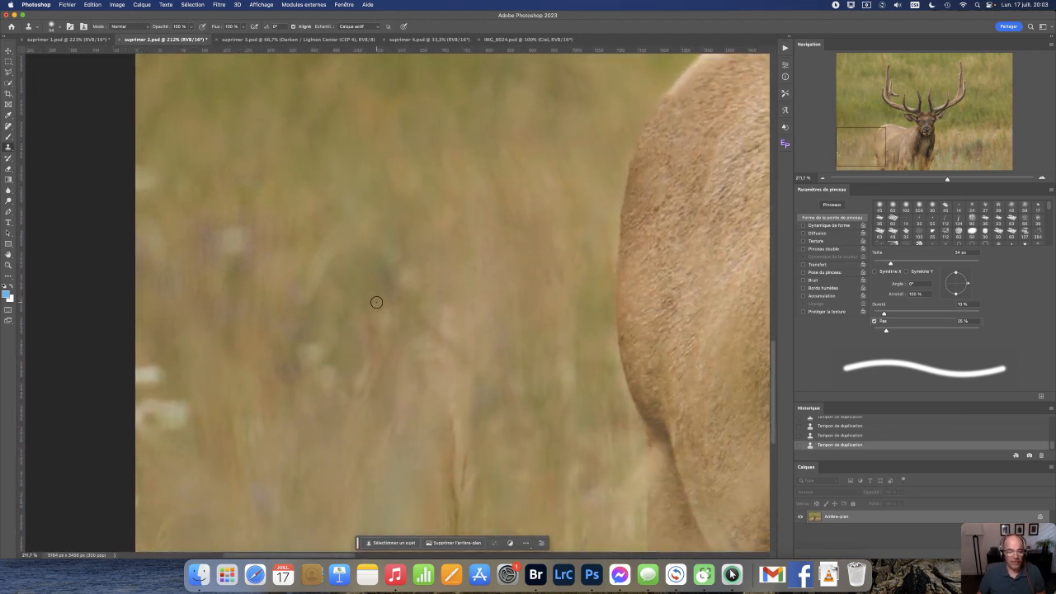
pyautogui.hscroll(2, 376, 302)
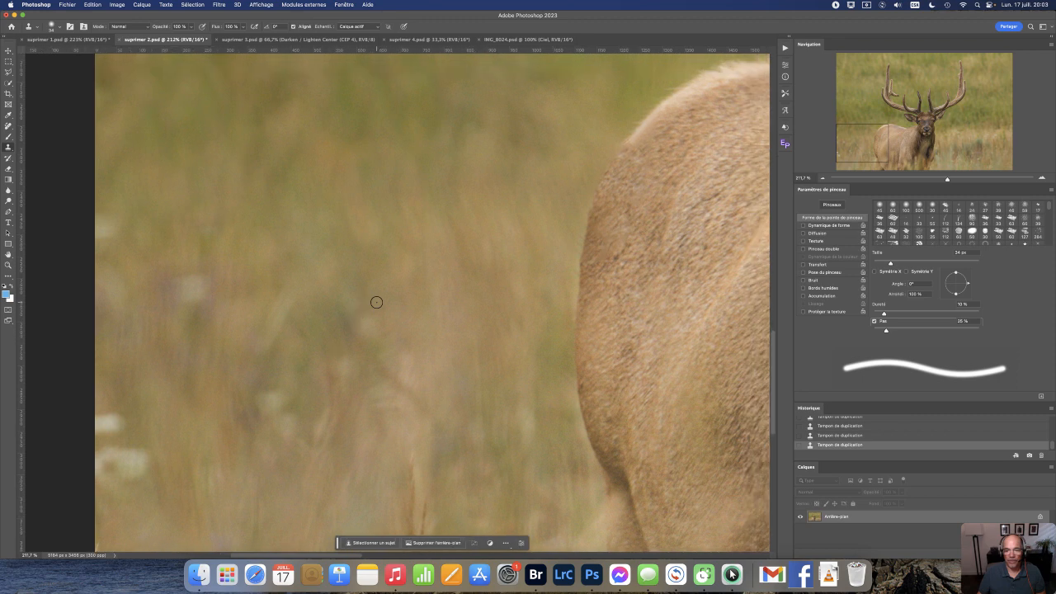
pyautogui.scroll(1, 376, 302)
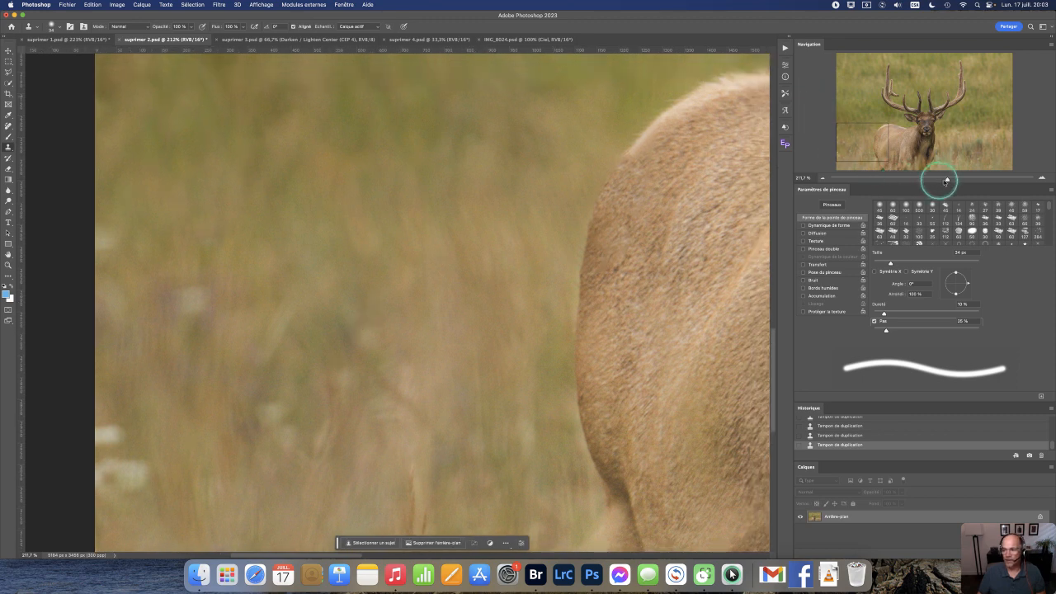
pyautogui.moveTo(946, 180); pyautogui.dragTo(921, 193)
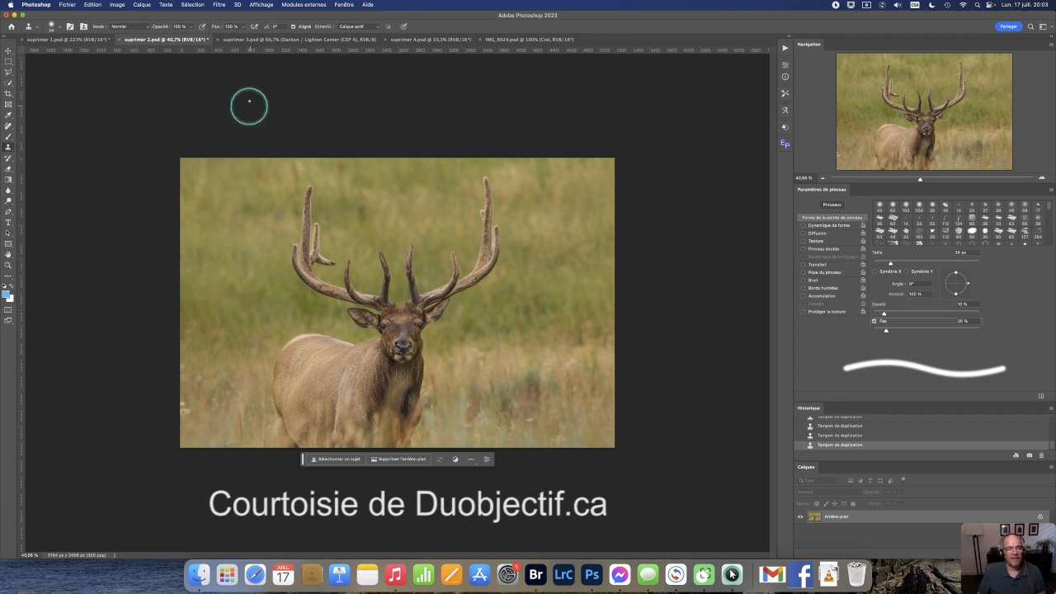
# - In suprimer 3.psd, paint over the grass stems above and across the alligator's head with the Remove tool, and apply the removal
pyautogui.click(283, 40)
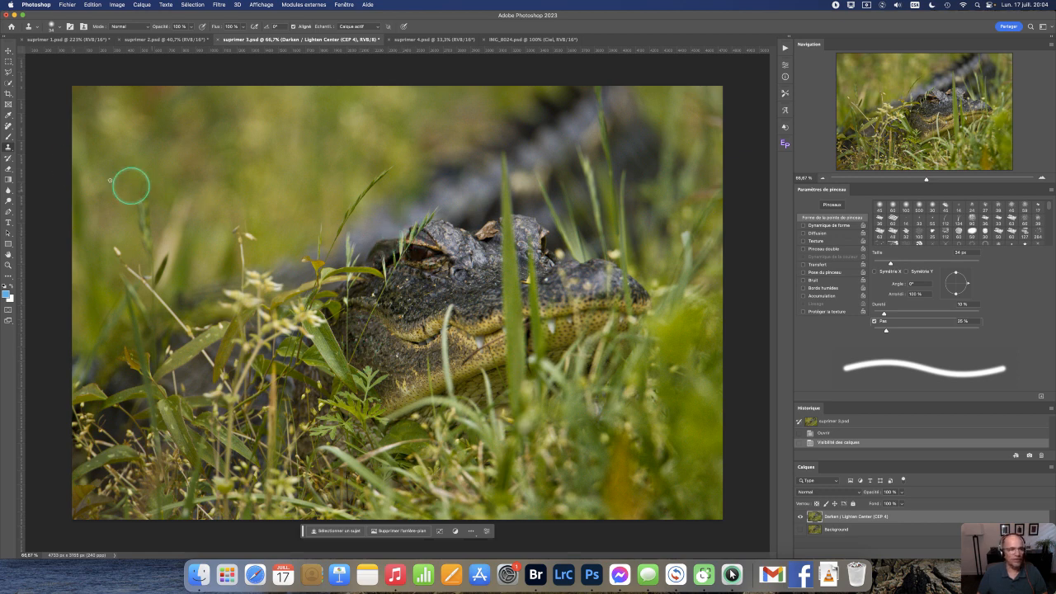
pyautogui.click(9, 126)
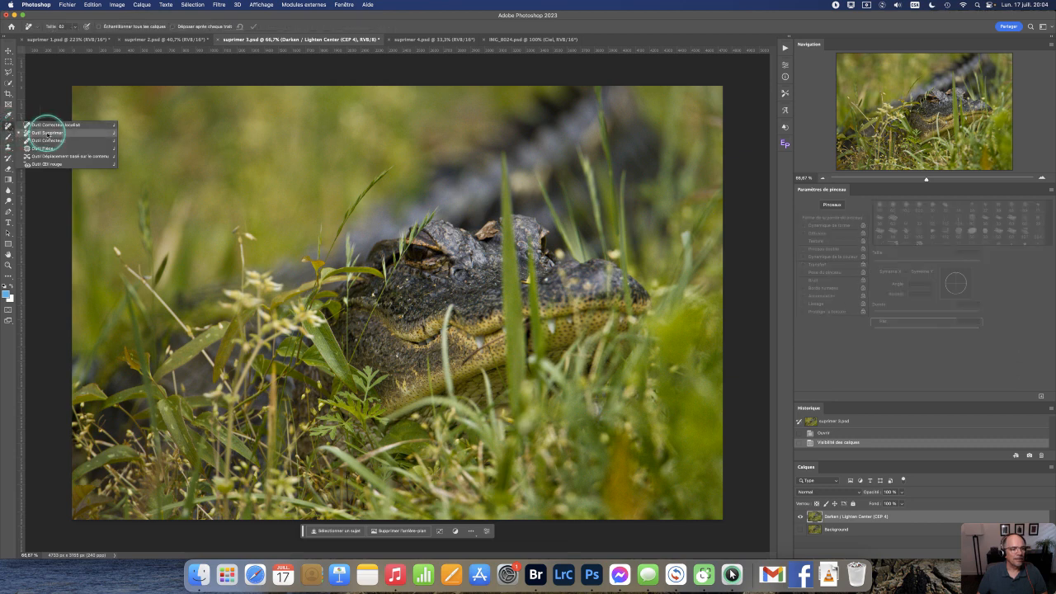
pyautogui.click(47, 133)
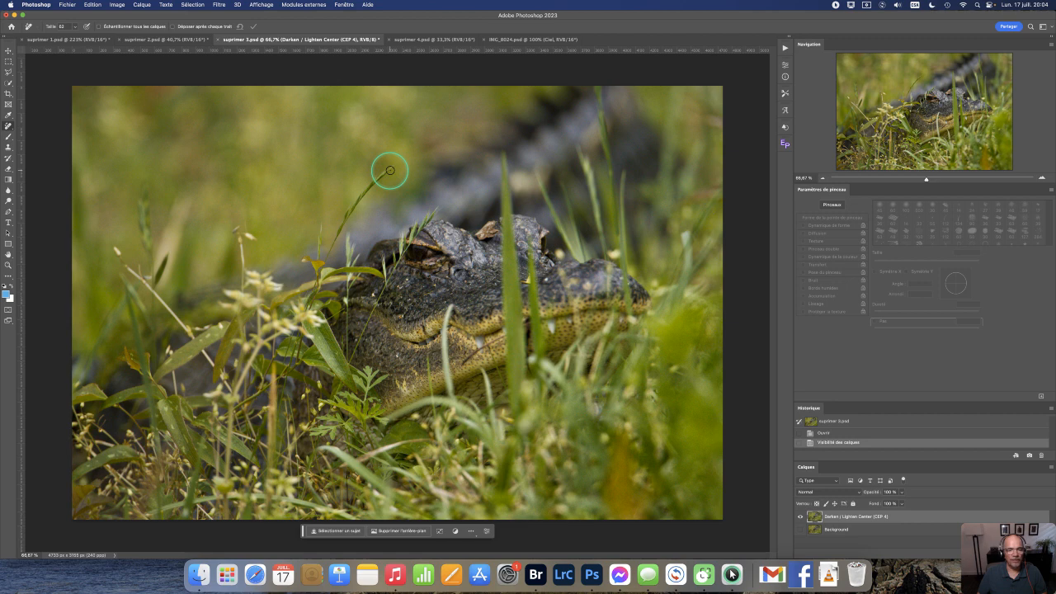
pyautogui.moveTo(390, 169)
pyautogui.mouseDown()
pyautogui.moveTo(324, 259)
pyautogui.moveTo(390, 166)
pyautogui.moveTo(347, 208)
pyautogui.moveTo(327, 258)
pyautogui.moveTo(347, 211)
pyautogui.moveTo(375, 187)
pyautogui.moveTo(343, 225)
pyautogui.mouseUp()
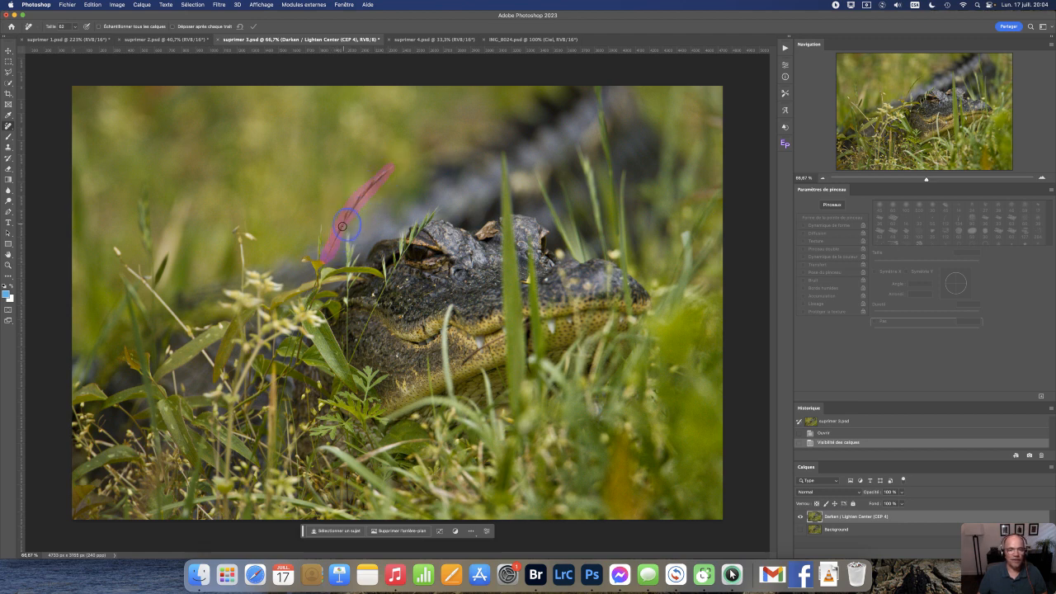
pyautogui.moveTo(413, 235)
pyautogui.mouseDown()
pyautogui.moveTo(424, 212)
pyautogui.moveTo(416, 238)
pyautogui.mouseUp()
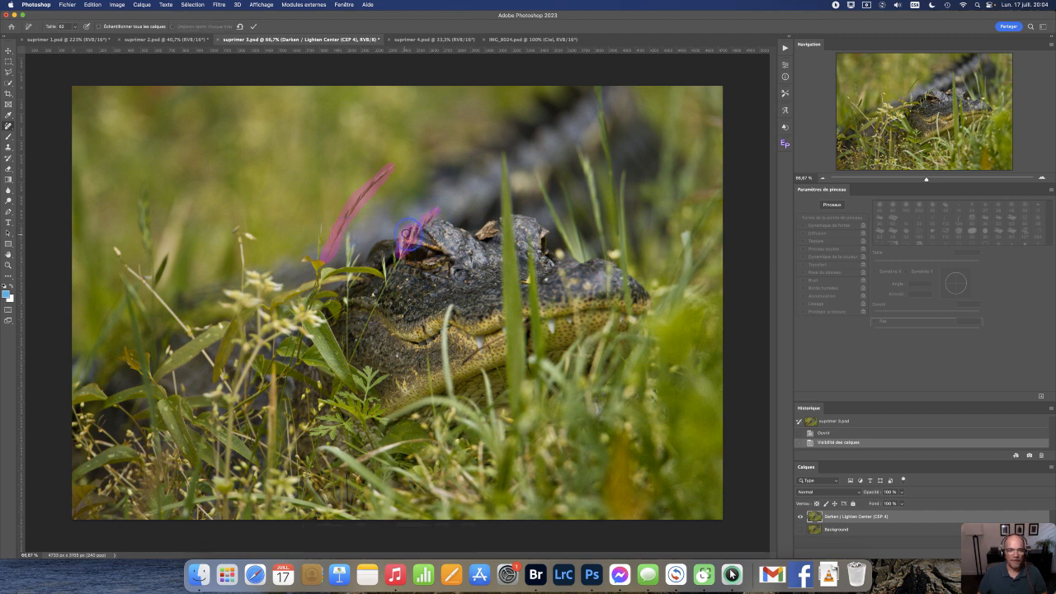
pyautogui.moveTo(413, 245)
pyautogui.mouseDown()
pyautogui.moveTo(396, 276)
pyautogui.moveTo(391, 247)
pyautogui.moveTo(390, 290)
pyautogui.moveTo(384, 254)
pyautogui.moveTo(397, 280)
pyautogui.moveTo(358, 357)
pyautogui.mouseUp()
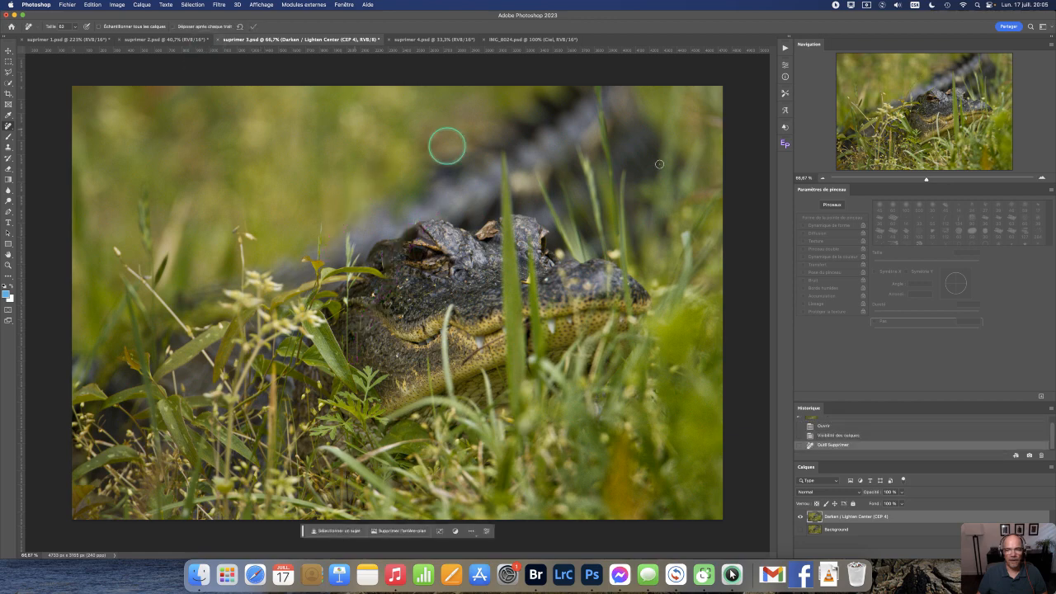
# - Clean up the leftover stem traces along the head's outline behind the alligator's eye with the Remove brush
pyautogui.moveTo(926, 179); pyautogui.dragTo(945, 178)
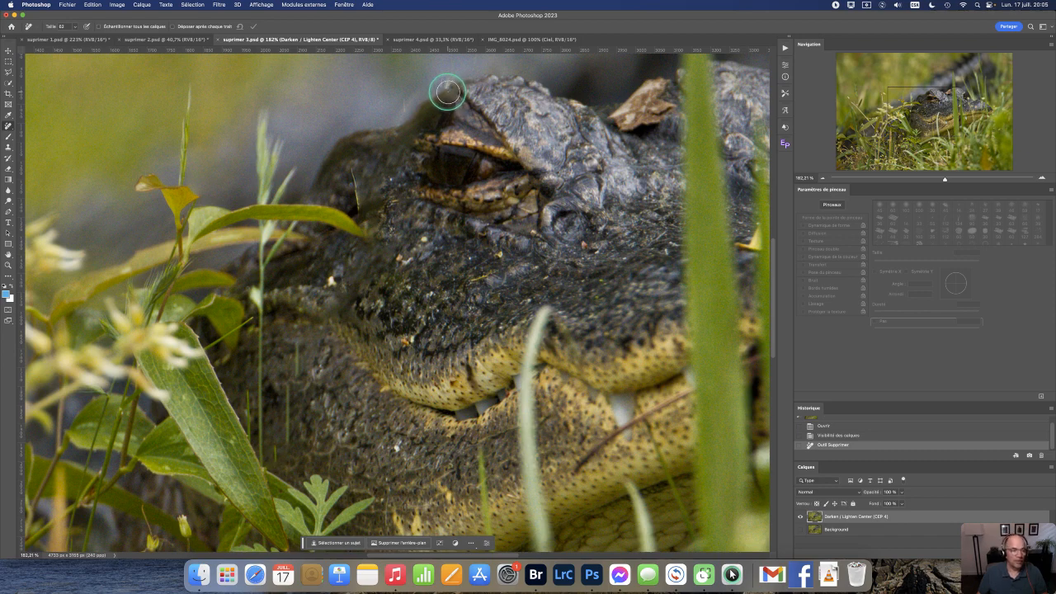
pyautogui.hscroll(1, 448, 93)
pyautogui.moveTo(443, 78); pyautogui.dragTo(358, 120)
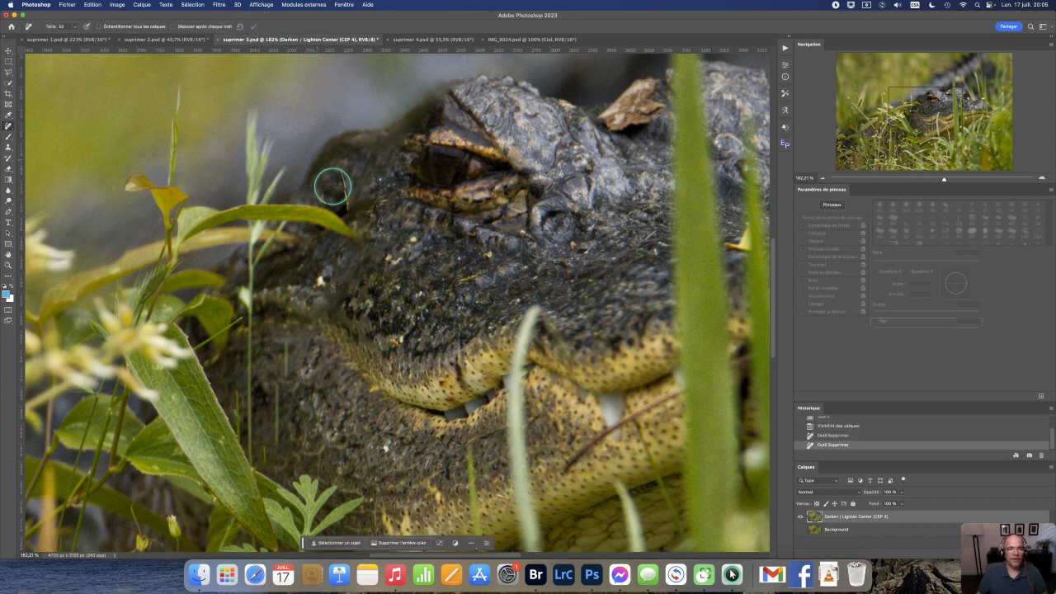
pyautogui.moveTo(343, 161); pyautogui.dragTo(351, 212)
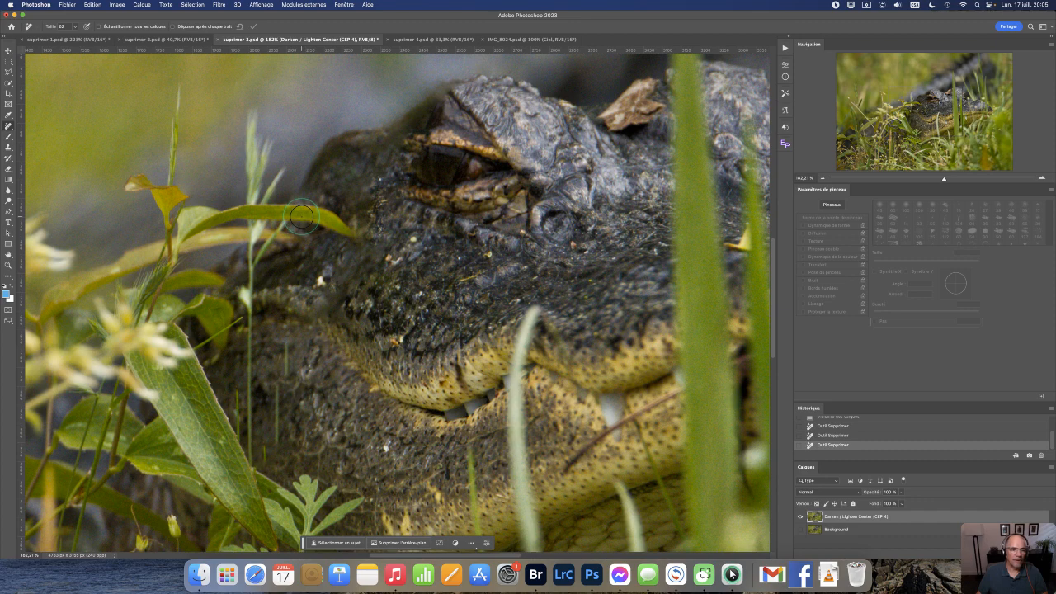
# - Remove the upper long green leaf overlapping the back of the alligator's head in successive Remove strokes, working from its tip to its base
pyautogui.moveTo(330, 222)
pyautogui.mouseDown()
pyautogui.moveTo(355, 231)
pyautogui.moveTo(296, 216)
pyautogui.moveTo(262, 262)
pyautogui.moveTo(297, 205)
pyautogui.mouseUp()
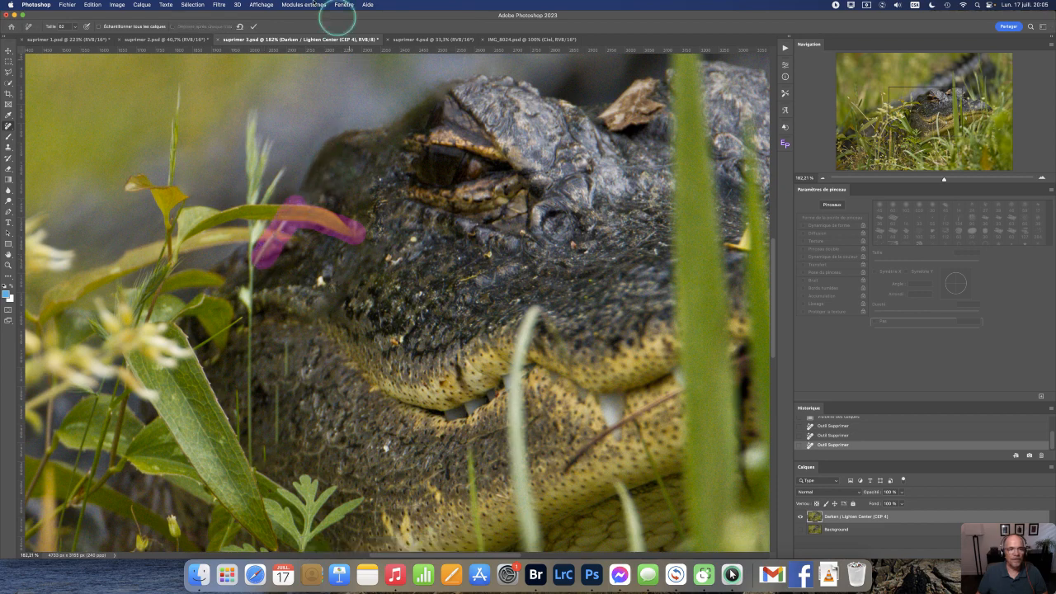
pyautogui.click(254, 26)
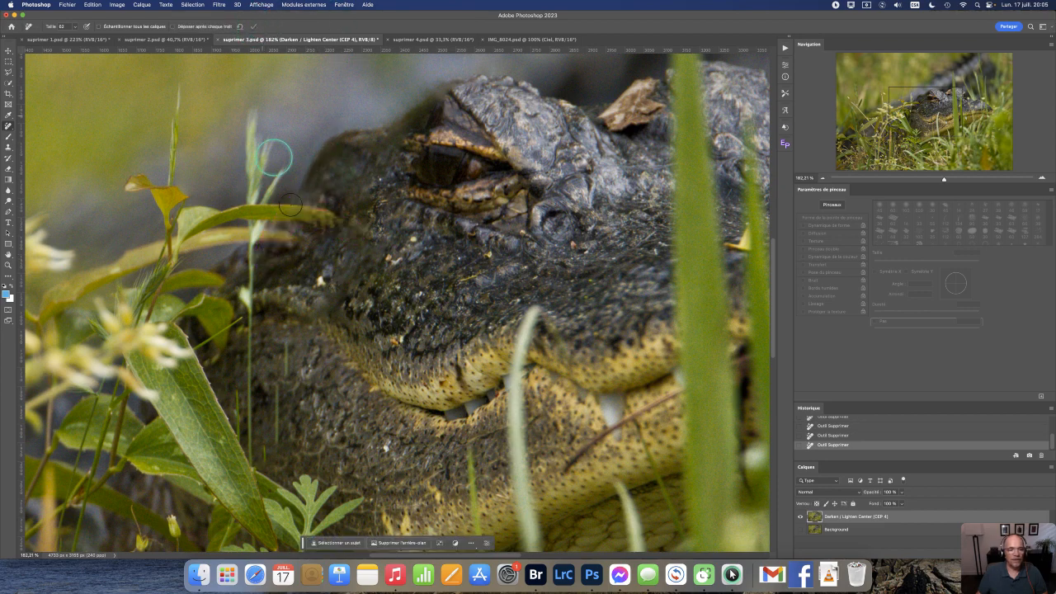
pyautogui.moveTo(353, 226); pyautogui.dragTo(295, 213)
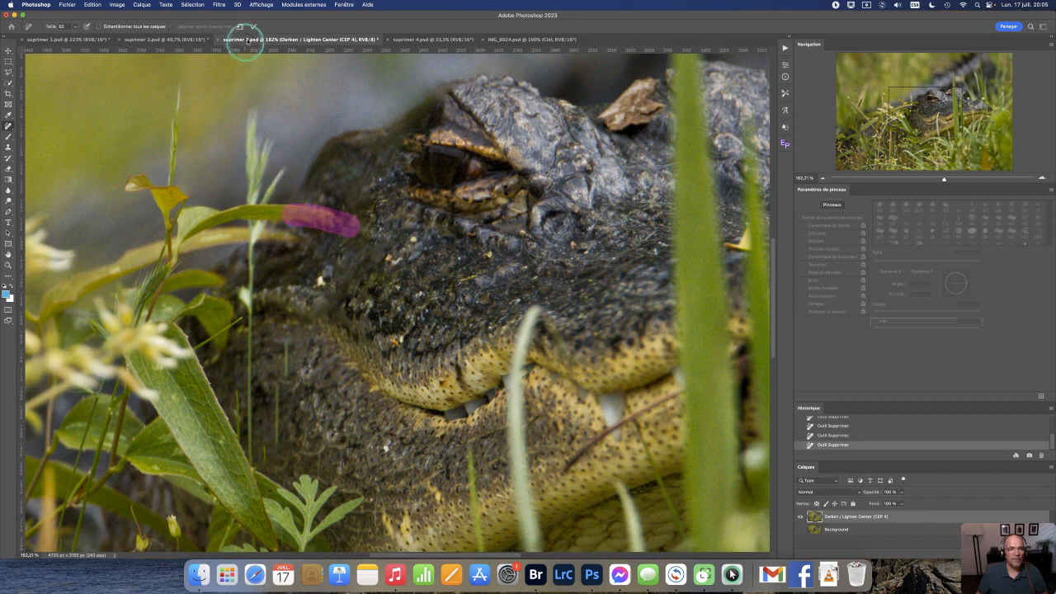
pyautogui.click(253, 27)
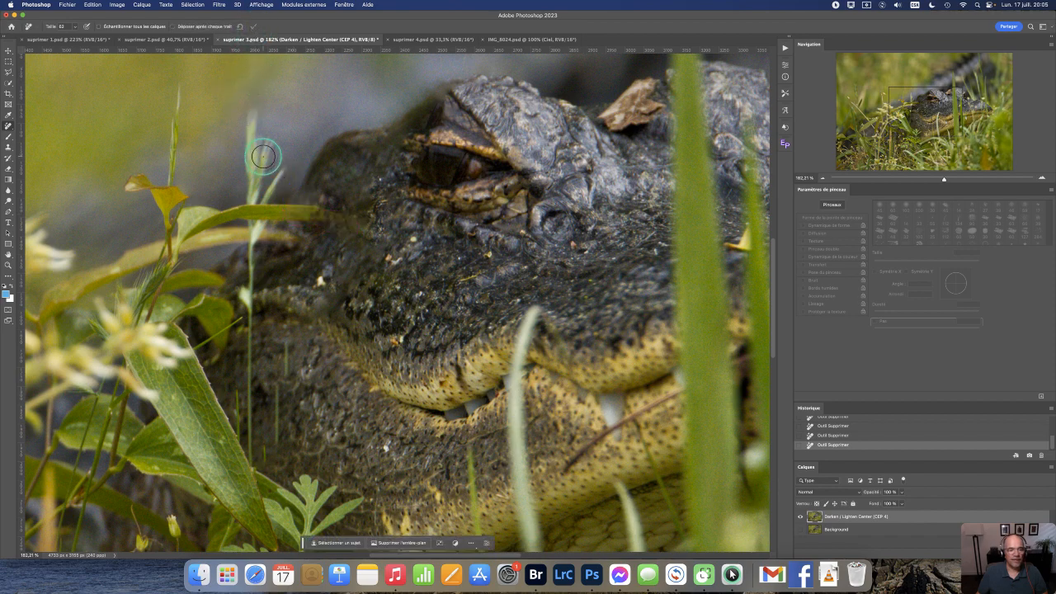
pyautogui.moveTo(314, 211)
pyautogui.mouseDown()
pyautogui.moveTo(212, 218)
pyautogui.moveTo(183, 237)
pyautogui.moveTo(184, 216)
pyautogui.moveTo(211, 207)
pyautogui.moveTo(181, 242)
pyautogui.moveTo(225, 211)
pyautogui.mouseUp()
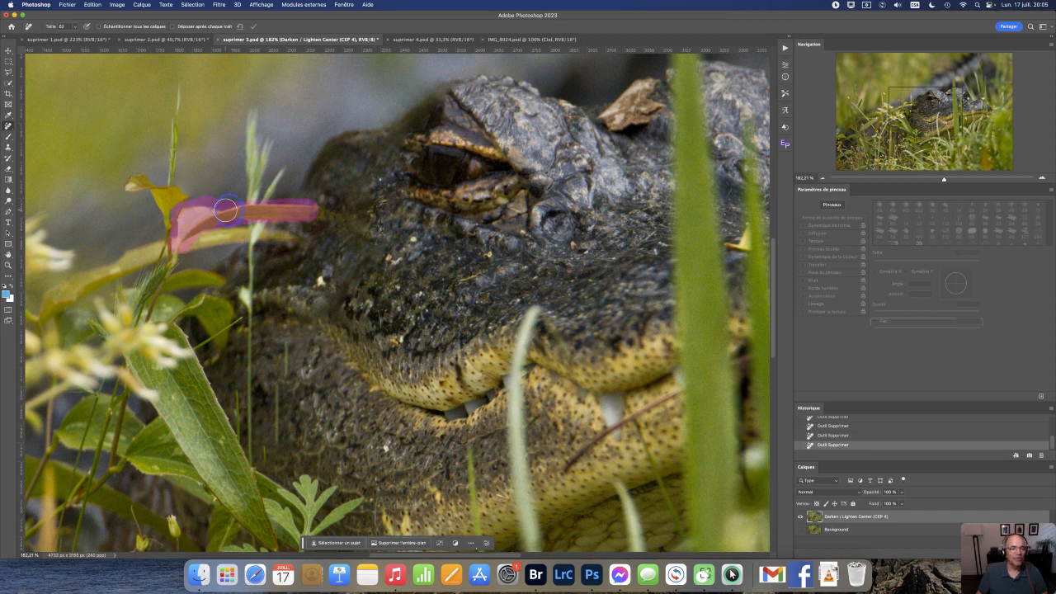
pyautogui.click(253, 27)
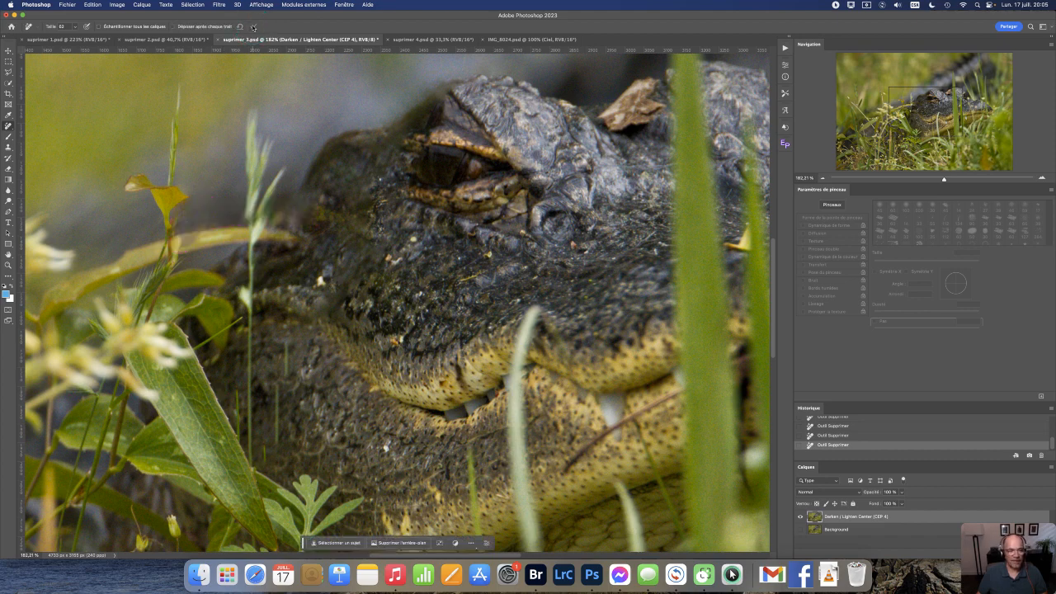
# - Remove the small leftover traces above the remaining long leaf and beside the back of the alligator's head
pyautogui.click(8, 147)
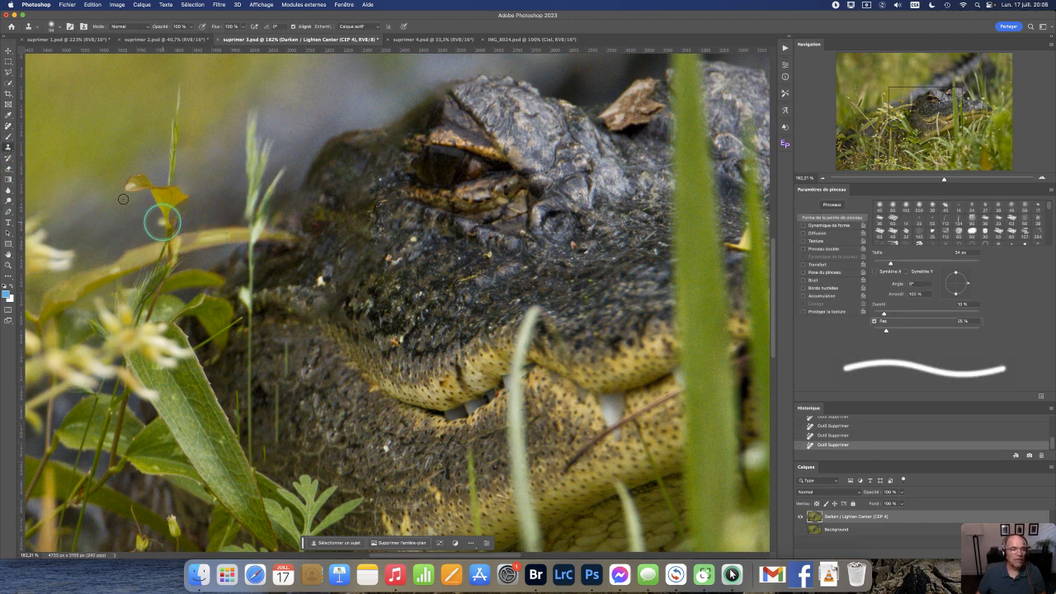
pyautogui.click(8, 126)
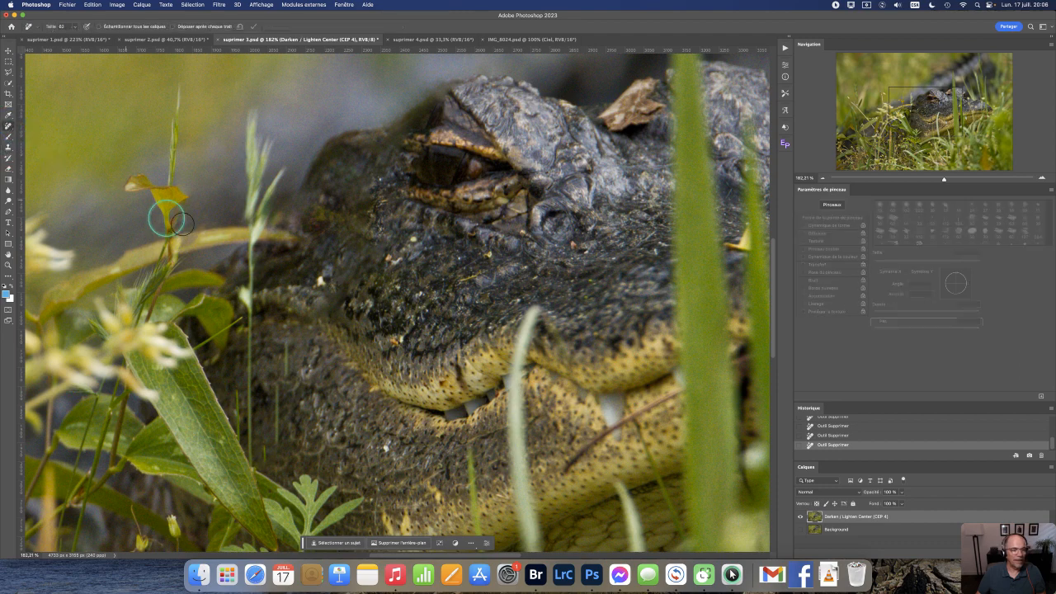
pyautogui.moveTo(194, 235); pyautogui.dragTo(211, 221)
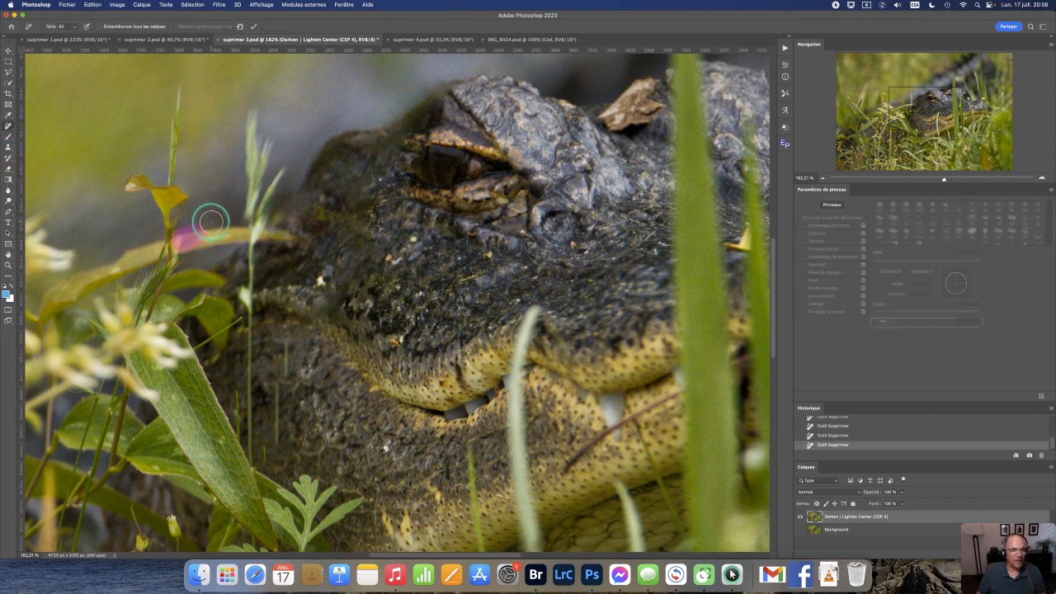
pyautogui.click(254, 26)
pyautogui.moveTo(216, 224); pyautogui.dragTo(200, 224)
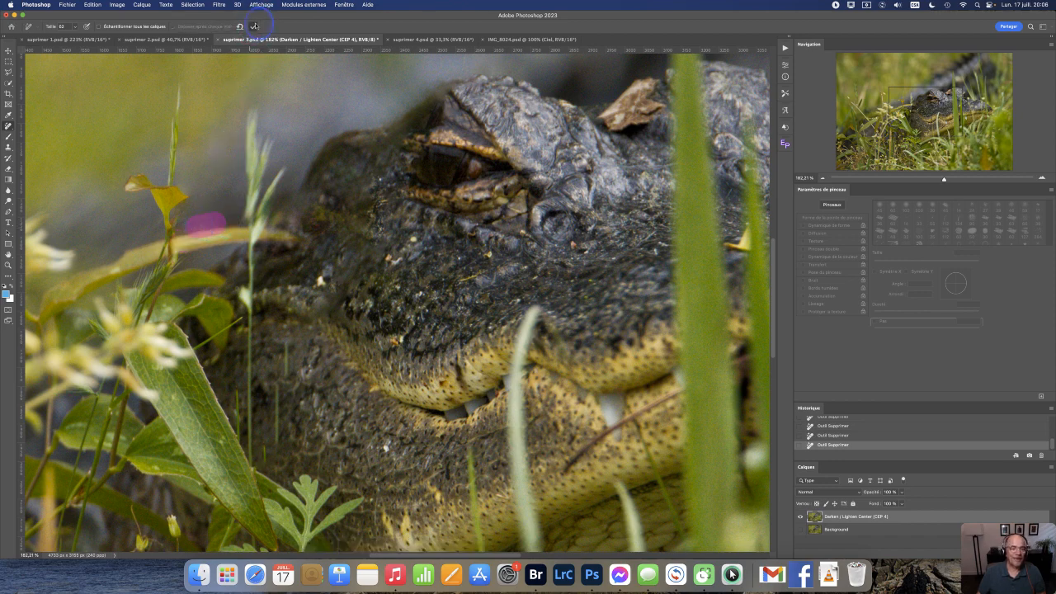
pyautogui.click(253, 26)
pyautogui.moveTo(283, 217); pyautogui.dragTo(278, 220)
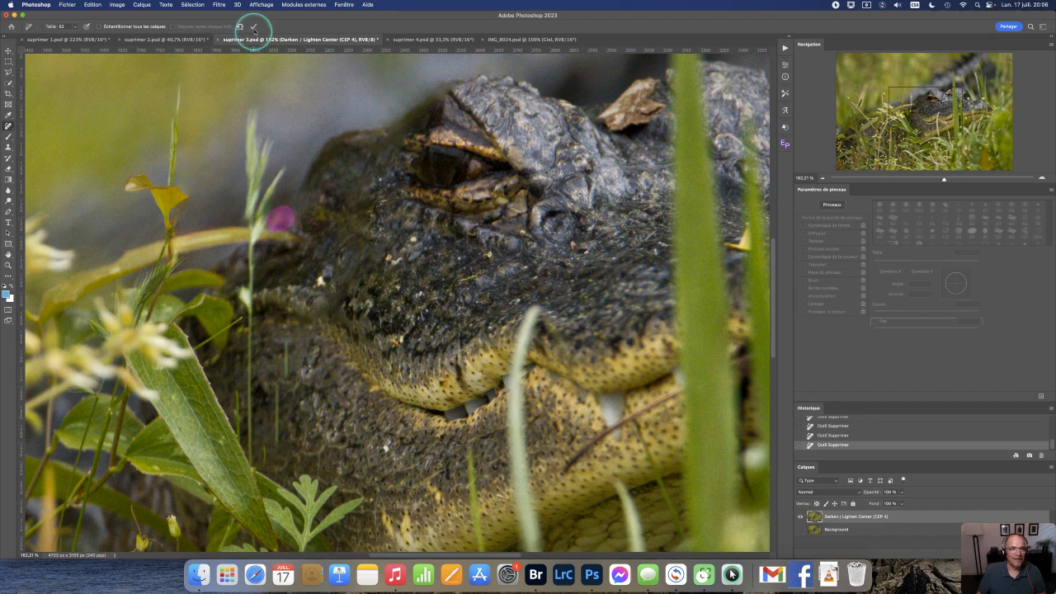
pyautogui.click(253, 26)
# - Paint out the grass stem where it crosses the long leaf and the thin stem above the yellow leaf, applying each removal
pyautogui.moveTo(250, 252); pyautogui.dragTo(248, 195)
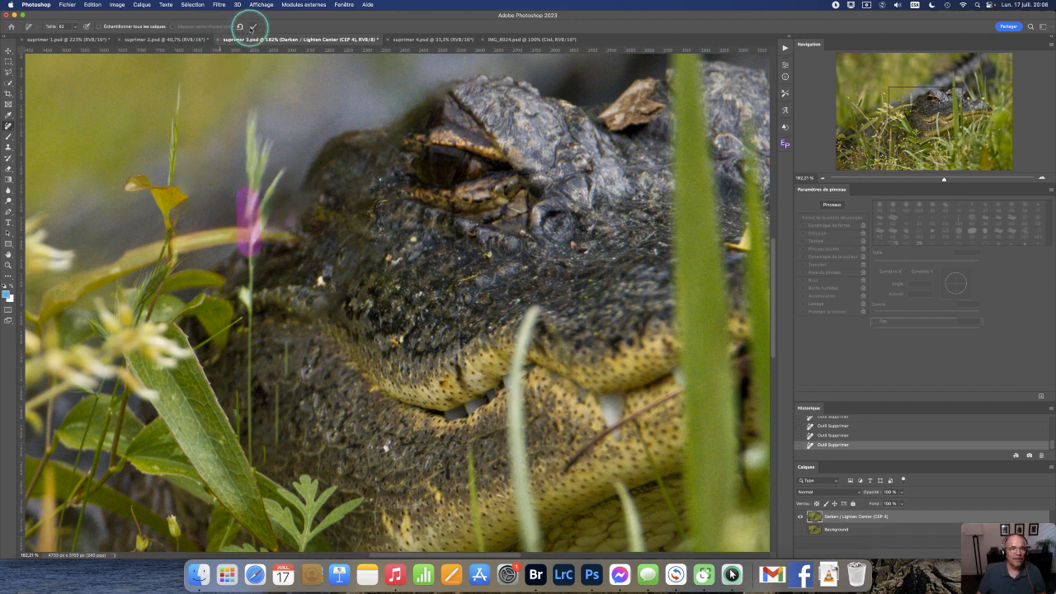
pyautogui.click(252, 26)
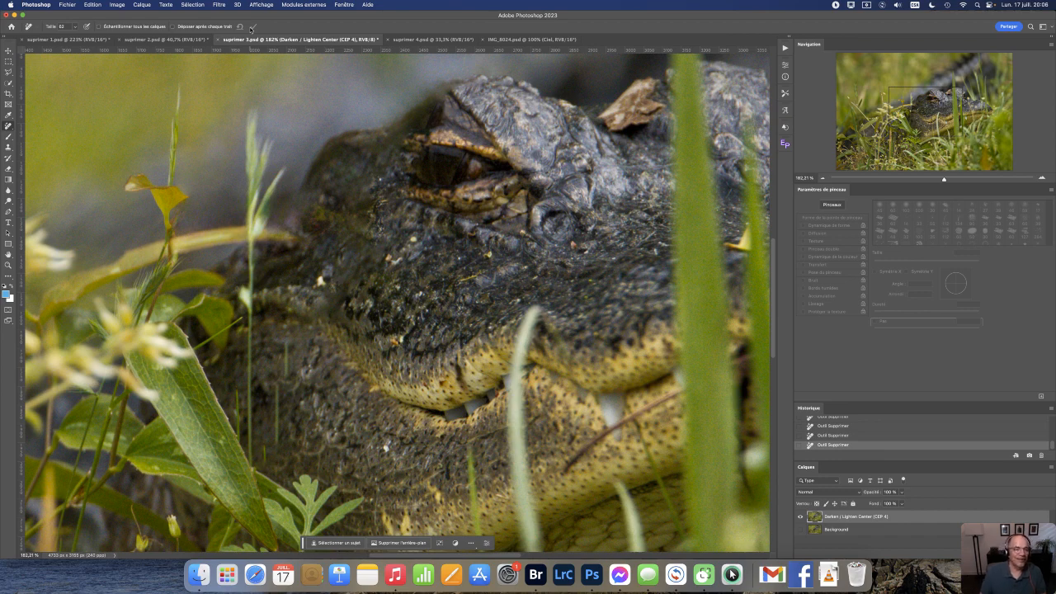
pyautogui.moveTo(177, 82); pyautogui.dragTo(171, 174)
pyautogui.click(253, 26)
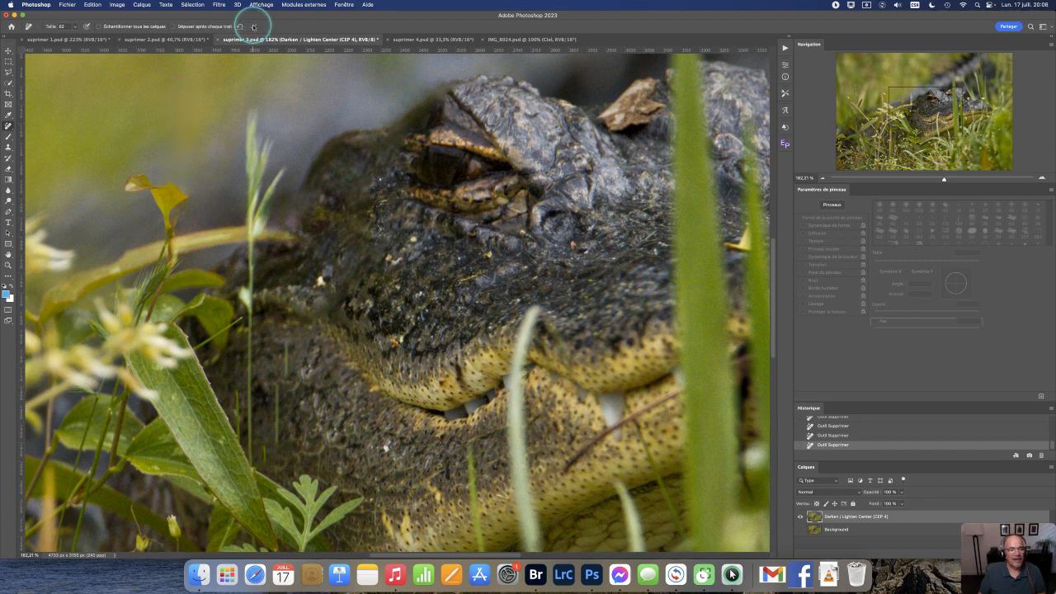
# - Remove the thin green blade crossing the lower jaw and the faint short stems on the alligator's cheek
pyautogui.scroll(-5, 536, 302)
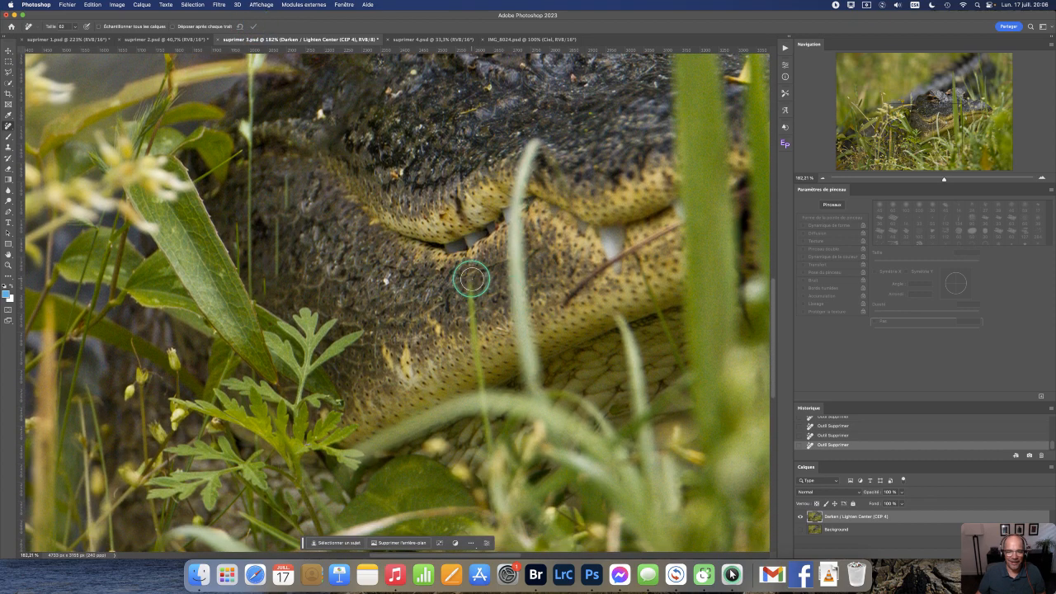
pyautogui.moveTo(472, 276); pyautogui.dragTo(486, 428)
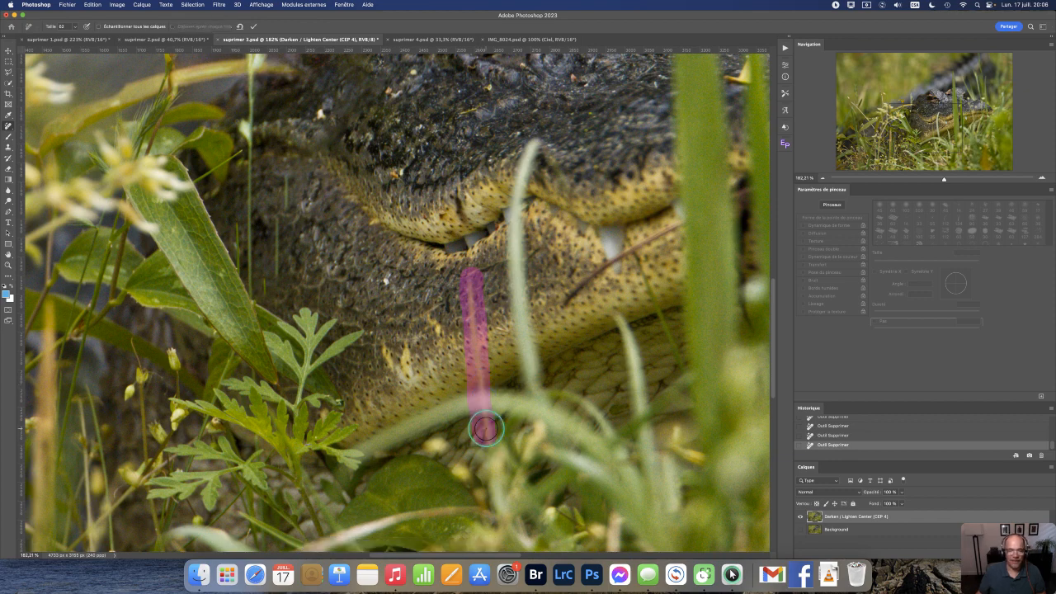
pyautogui.click(253, 27)
pyautogui.moveTo(285, 171); pyautogui.dragTo(269, 281)
pyautogui.click(253, 26)
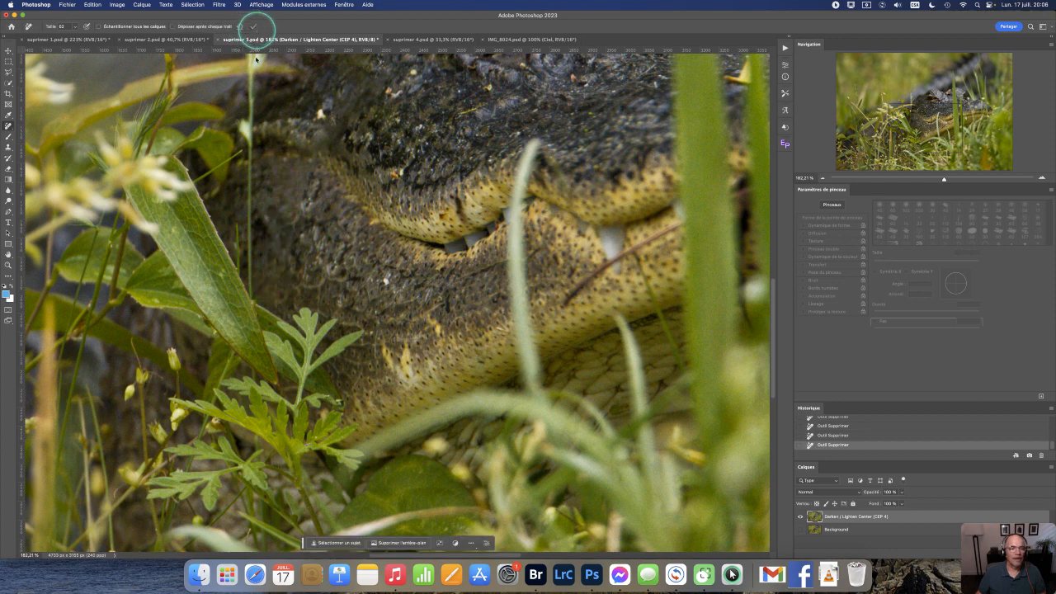
# - Try to remove the pale grass blade crossing the alligator's mouth with the current Remove brush, and step back in the history
pyautogui.moveTo(538, 142)
pyautogui.mouseDown()
pyautogui.moveTo(518, 182)
pyautogui.moveTo(514, 256)
pyautogui.moveTo(531, 383)
pyautogui.moveTo(516, 269)
pyautogui.moveTo(536, 136)
pyautogui.moveTo(491, 236)
pyautogui.moveTo(516, 383)
pyautogui.moveTo(535, 381)
pyautogui.moveTo(532, 193)
pyautogui.moveTo(543, 147)
pyautogui.mouseUp()
pyautogui.click(253, 27)
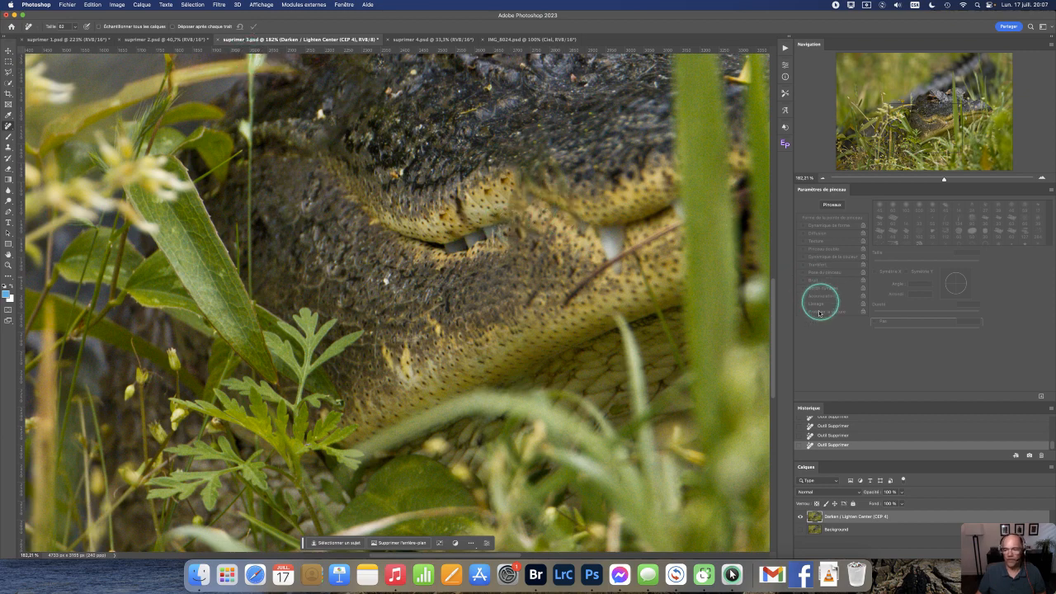
pyautogui.click(835, 435)
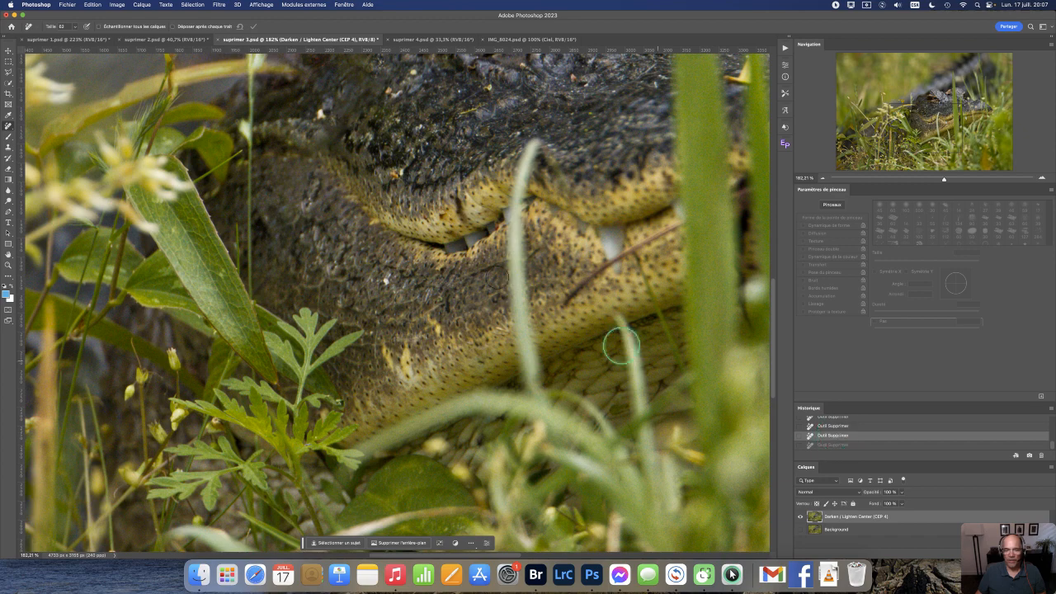
# - Paint over the pale grass blade crossing the alligator's mouth with the Remove brush reduced to 37, and apply the removal
pyautogui.moveTo(496, 218); pyautogui.dragTo(486, 218)
pyautogui.moveTo(535, 143)
pyautogui.mouseDown()
pyautogui.moveTo(511, 260)
pyautogui.moveTo(516, 330)
pyautogui.moveTo(538, 391)
pyautogui.moveTo(518, 248)
pyautogui.moveTo(534, 147)
pyautogui.mouseUp()
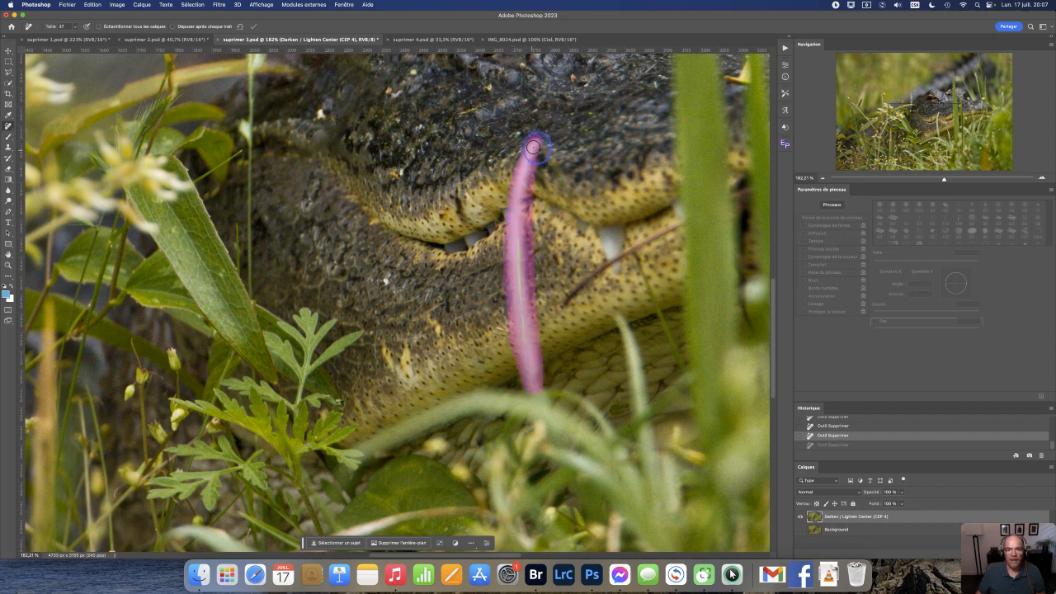
pyautogui.moveTo(519, 229); pyautogui.dragTo(523, 336)
pyautogui.click(255, 27)
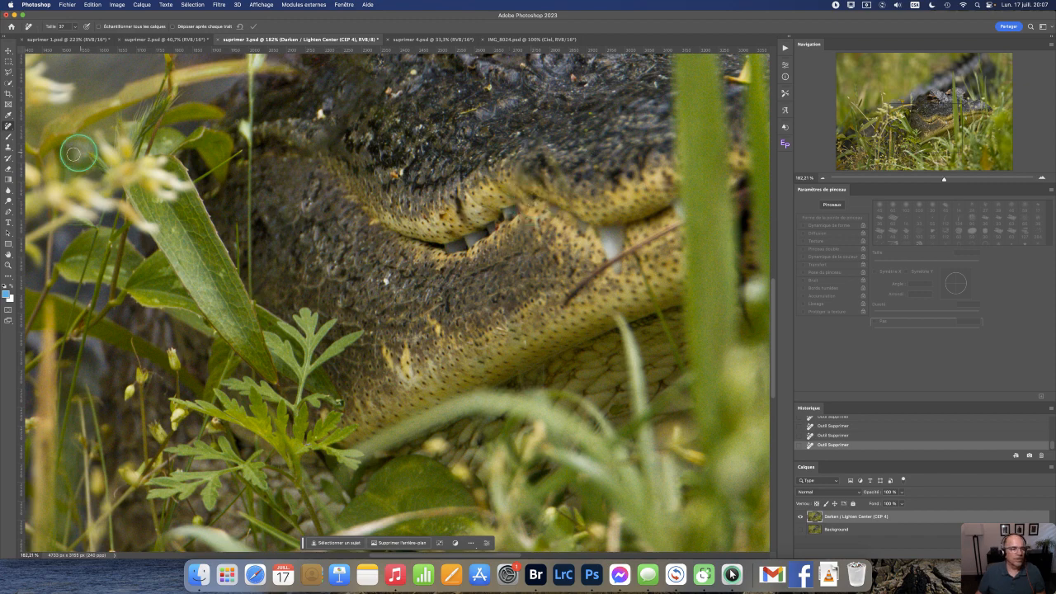
# - Try to remove the leftover patch along the lip beside the small teeth with the Remove brush, and undo it
pyautogui.click(8, 148)
pyautogui.click(8, 125)
pyautogui.moveTo(512, 211); pyautogui.dragTo(525, 203)
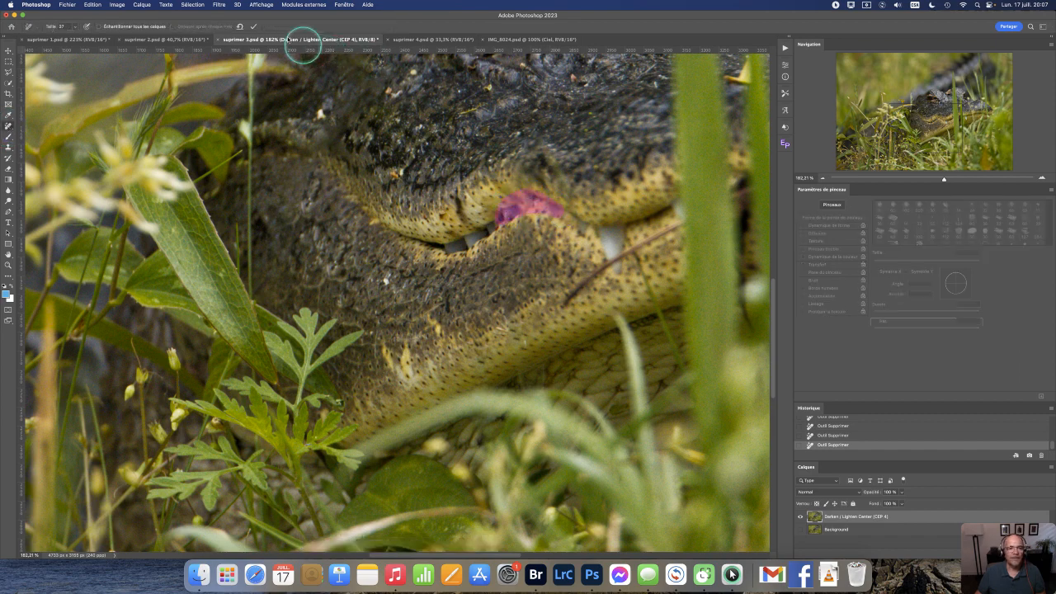
pyautogui.click(256, 26)
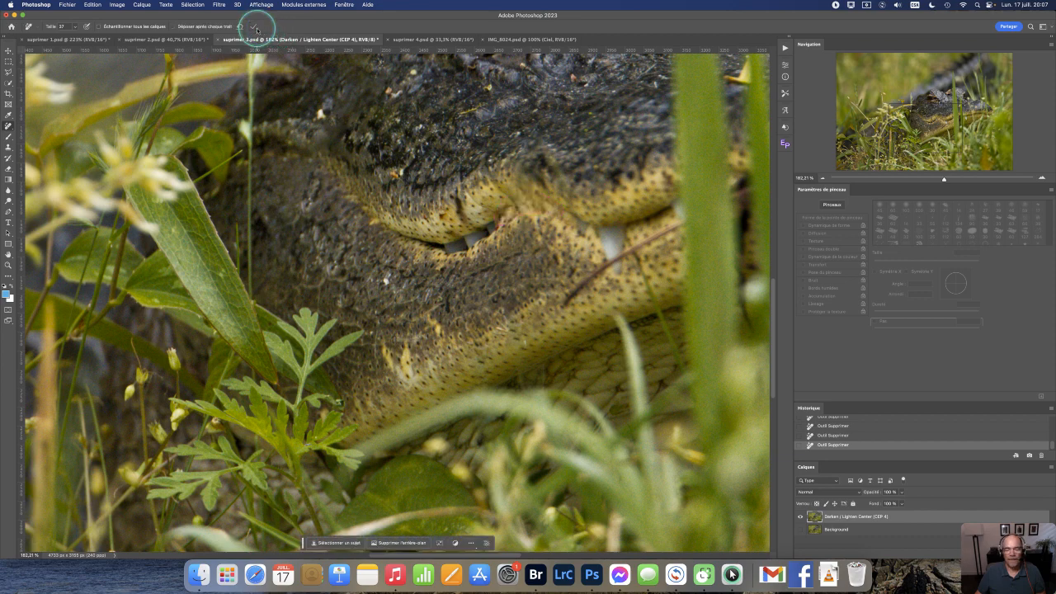
pyautogui.click(833, 435)
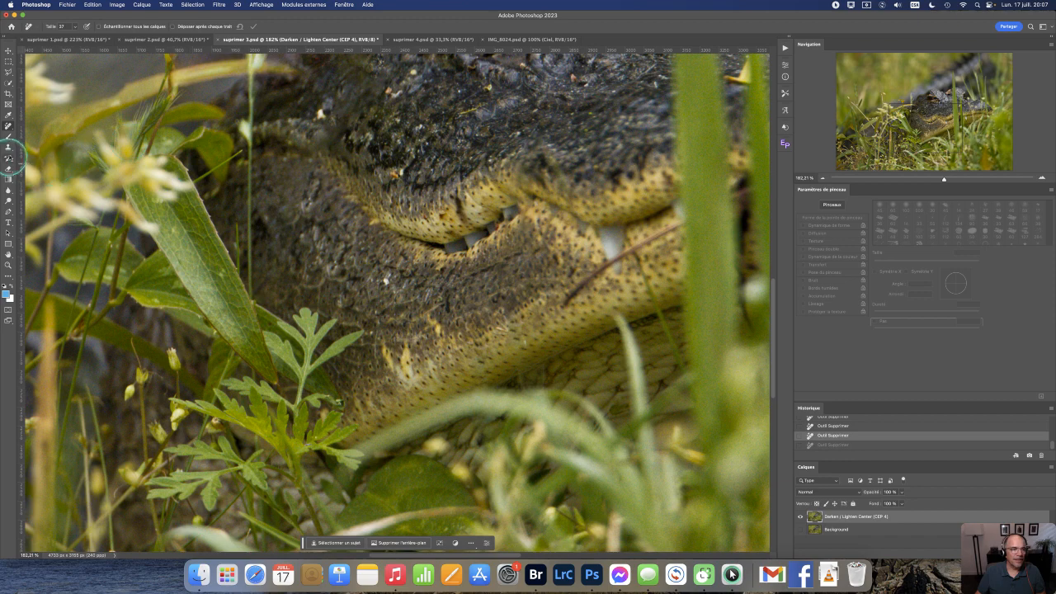
# - Remove the leftover marks along the alligator's lip beside the small teeth and the dark spot on the upper lip with a smaller Remove brush
pyautogui.moveTo(493, 215); pyautogui.dragTo(533, 207)
pyautogui.click(253, 25)
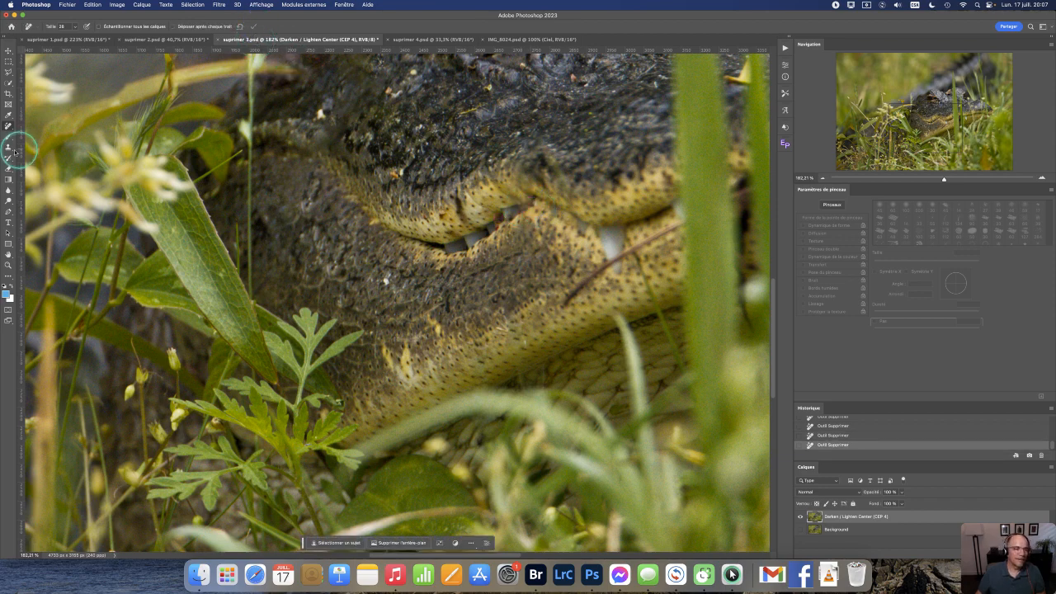
pyautogui.moveTo(536, 200); pyautogui.dragTo(543, 208)
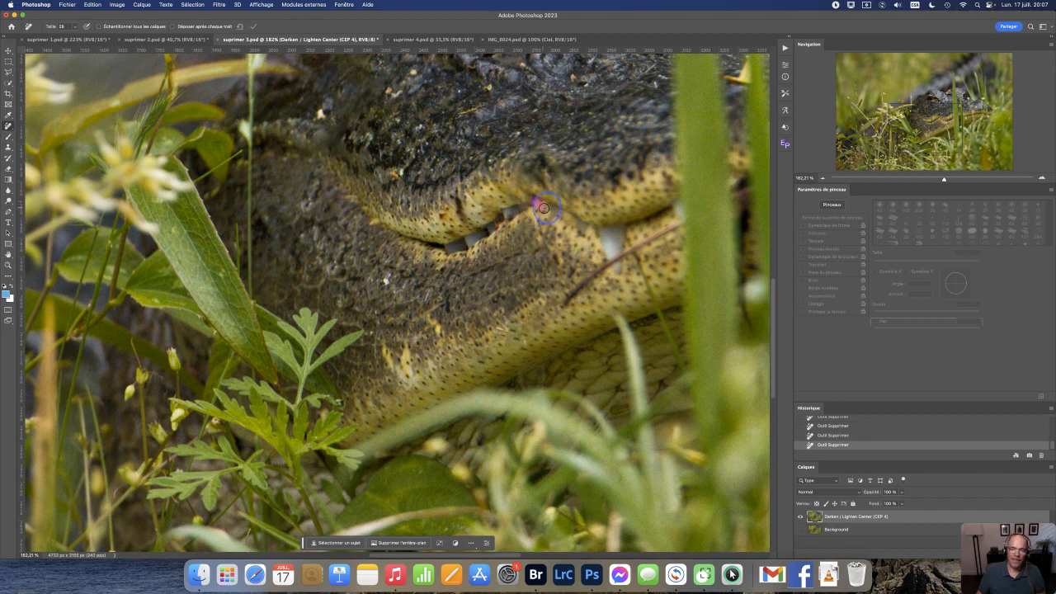
pyautogui.click(254, 26)
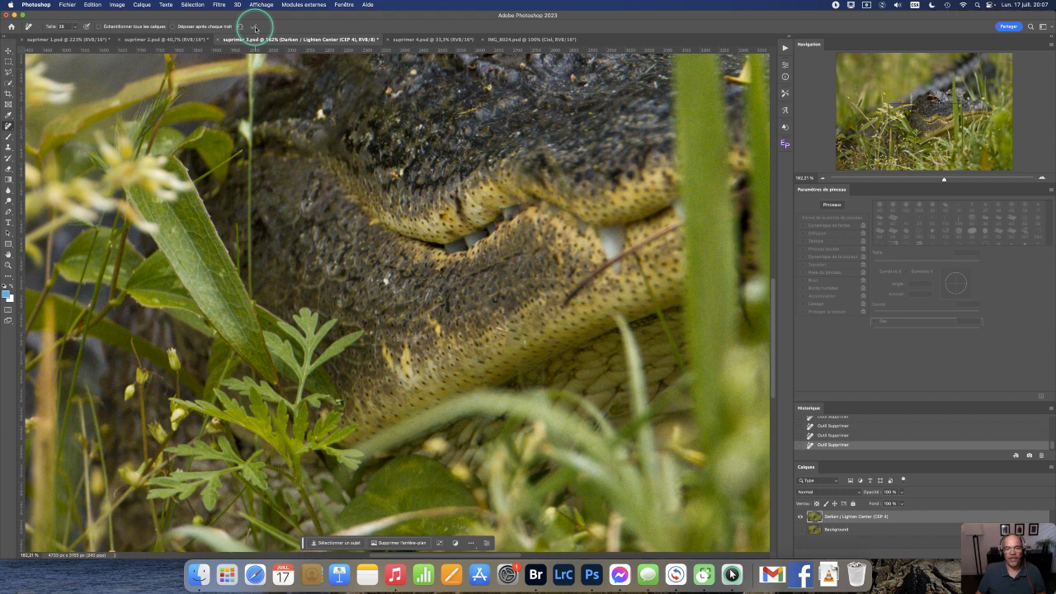
pyautogui.moveTo(455, 208); pyautogui.dragTo(459, 199)
pyautogui.click(254, 26)
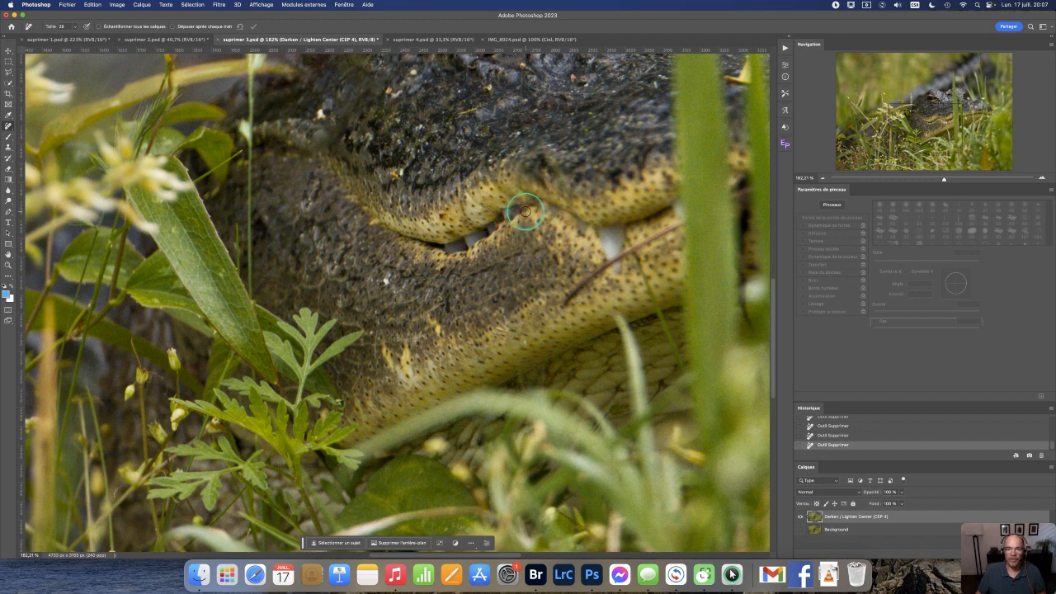
# - Mark the six light specks on the alligator's dark skin between the mouth and the eye, and remove them in one pass
pyautogui.scroll(2, 526, 212)
pyautogui.moveTo(404, 214); pyautogui.dragTo(394, 211)
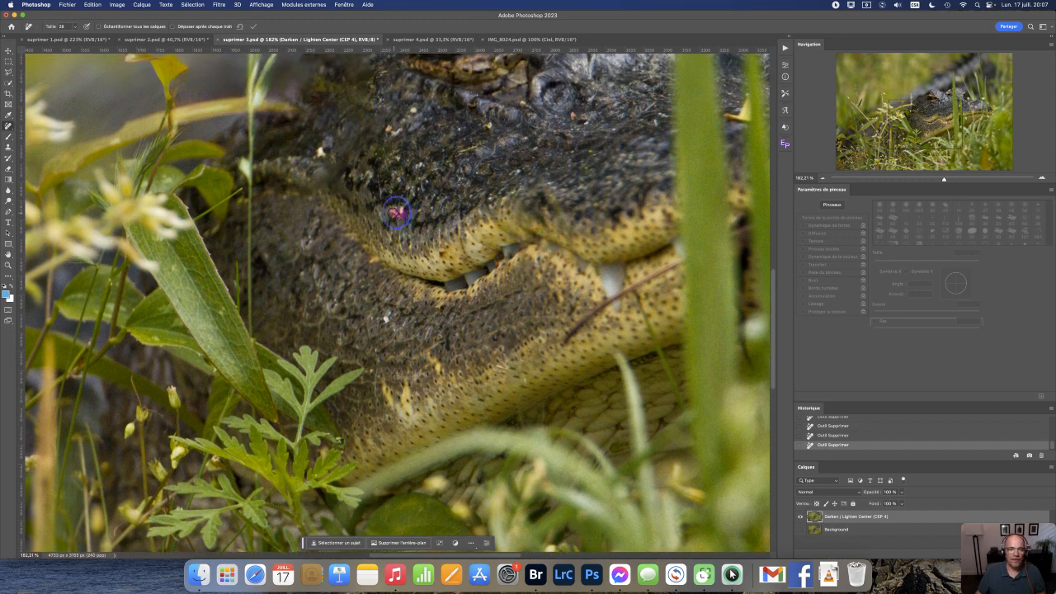
pyautogui.moveTo(461, 150); pyautogui.dragTo(482, 144)
pyautogui.click(488, 126)
pyautogui.click(413, 108)
pyautogui.click(392, 129)
pyautogui.click(320, 150)
pyautogui.click(254, 27)
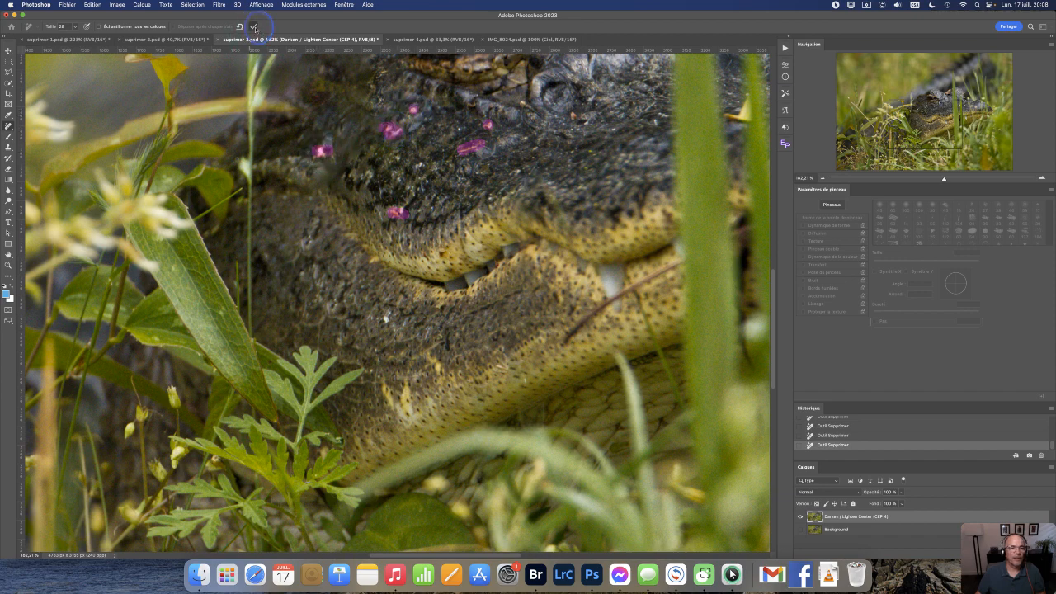
# - Remove the smudge in the background above the alligator's eye ridge and clean up the rear edge of its head
pyautogui.scroll(5, 351, 191)
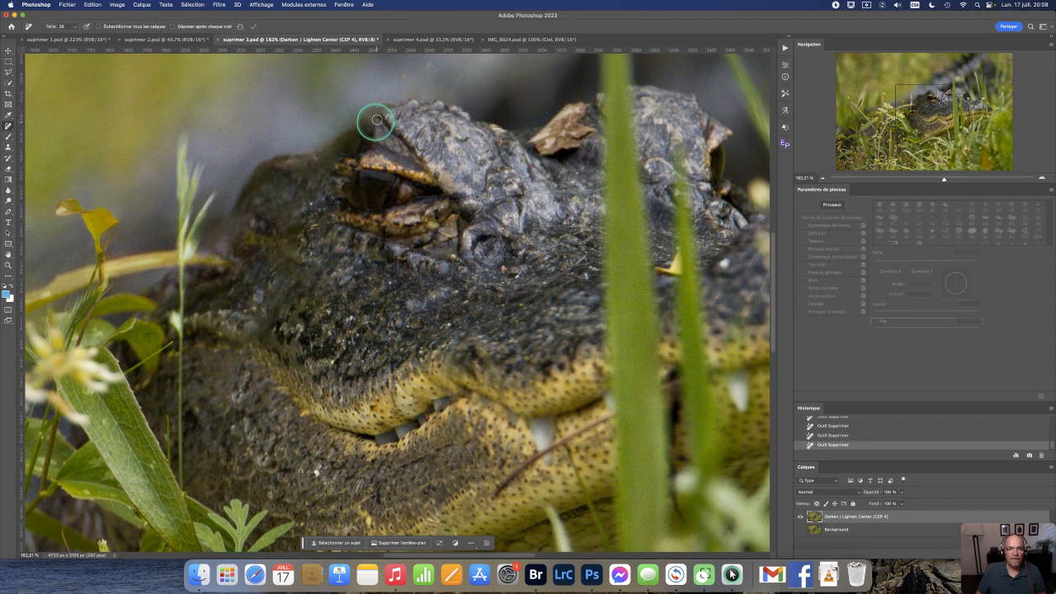
pyautogui.moveTo(439, 69); pyautogui.dragTo(412, 71)
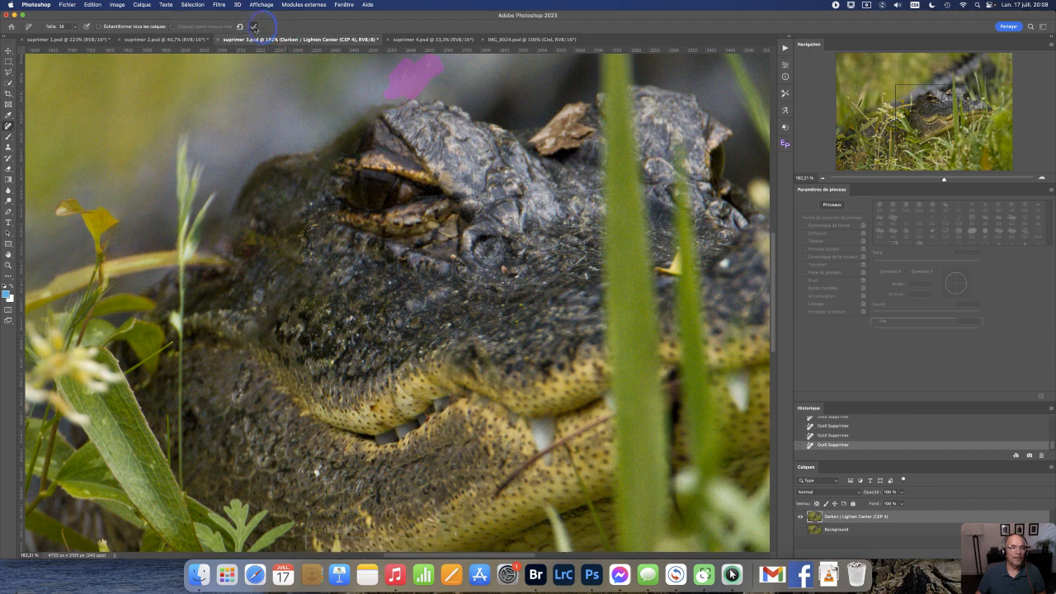
pyautogui.click(822, 179)
pyautogui.click(810, 179)
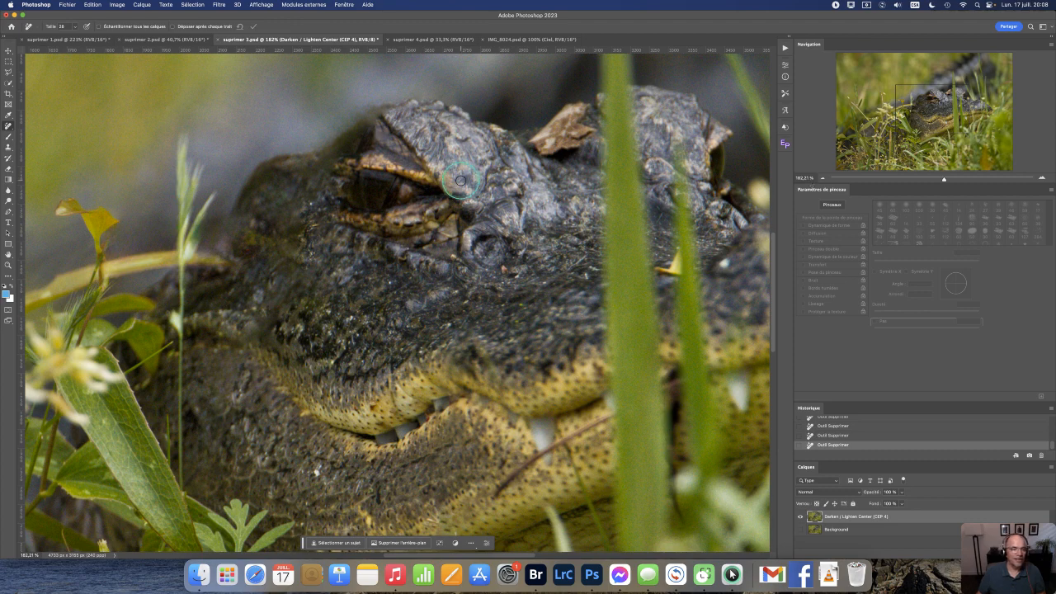
pyautogui.moveTo(240, 210)
pyautogui.mouseDown()
pyautogui.moveTo(235, 236)
pyautogui.moveTo(225, 243)
pyautogui.moveTo(241, 220)
pyautogui.moveTo(218, 243)
pyautogui.moveTo(269, 231)
pyautogui.mouseUp()
pyautogui.click(254, 26)
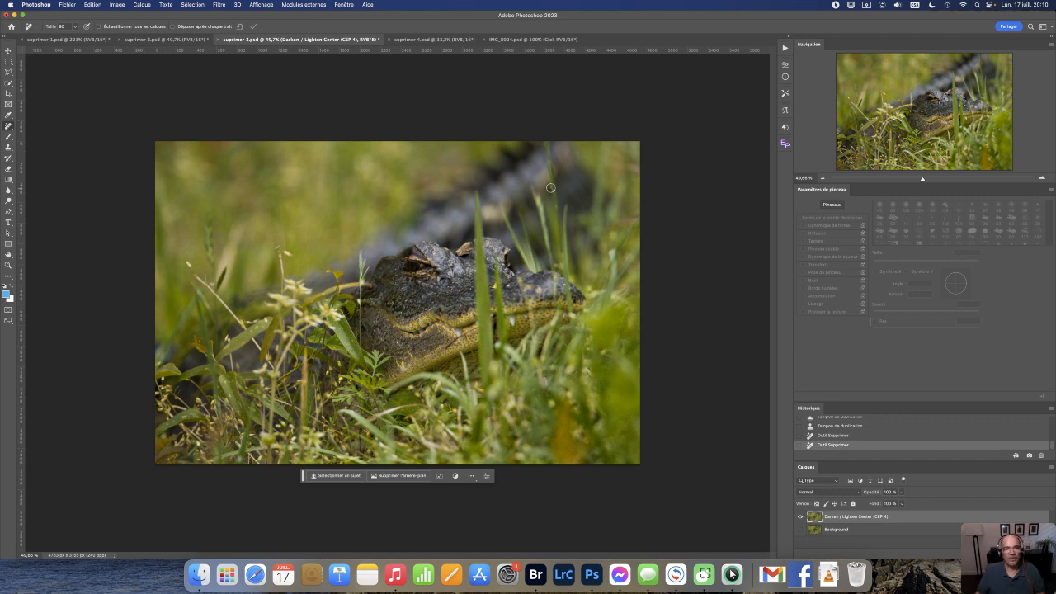
# - Switch to the motorcycle photo suprimer 4.psd after a glance at IMG_8024.psd, and enlarge the storefront behind the rider
pyautogui.click(421, 39)
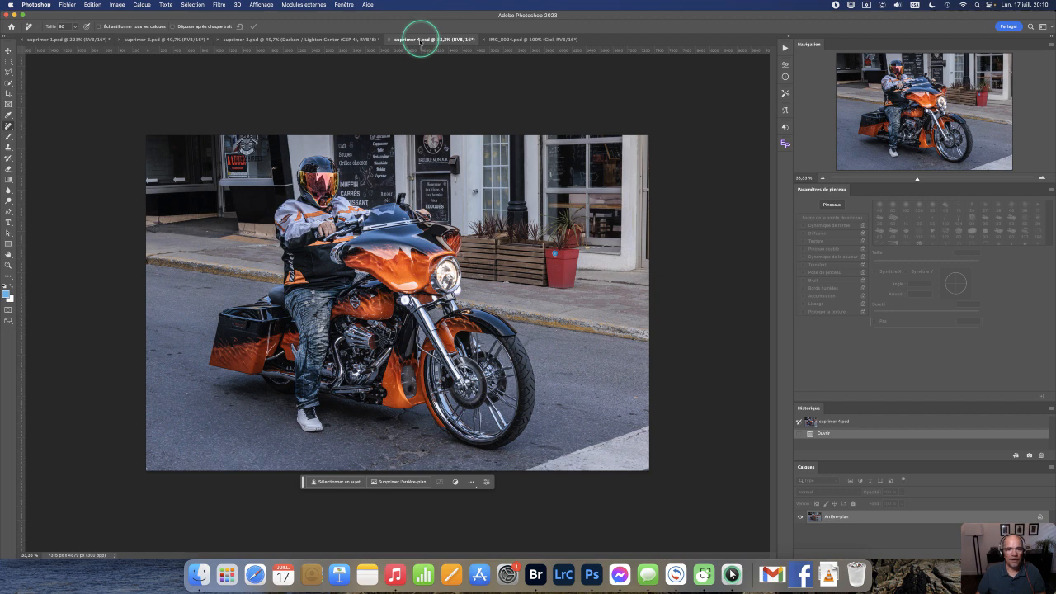
pyautogui.click(510, 40)
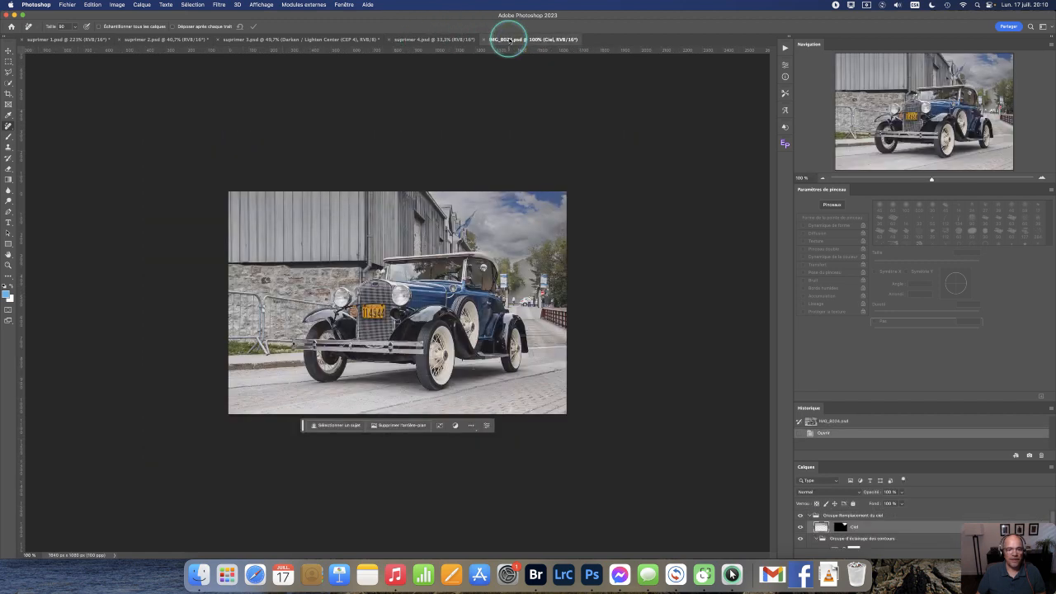
pyautogui.click(446, 40)
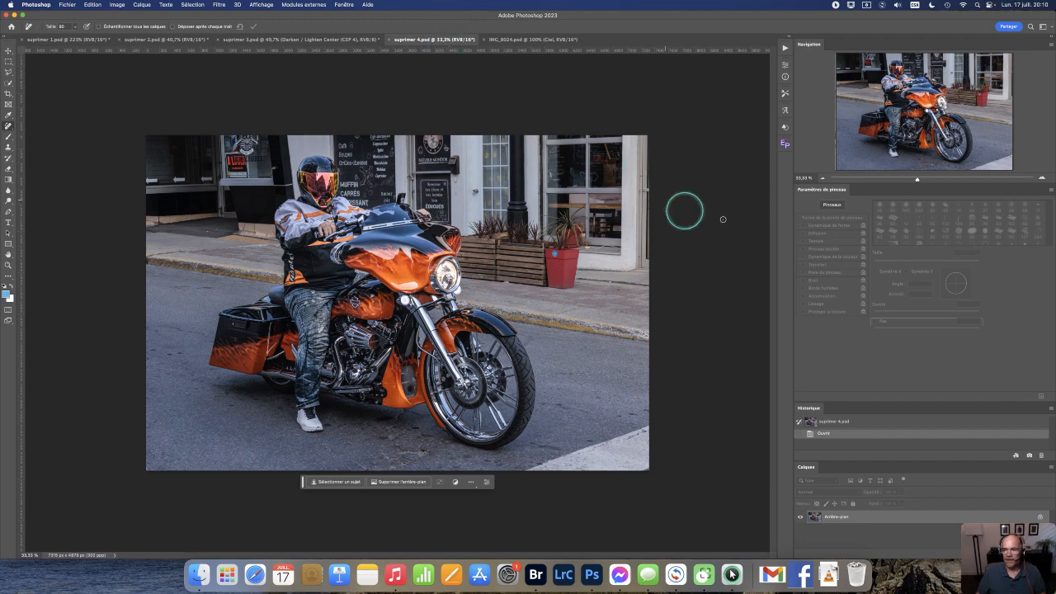
pyautogui.moveTo(918, 181); pyautogui.dragTo(928, 180)
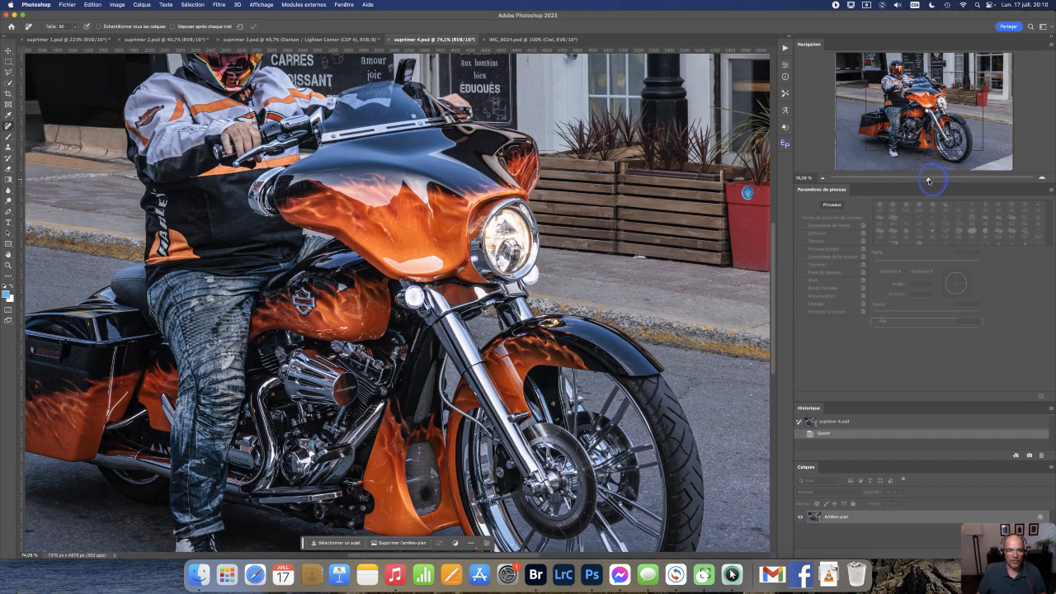
pyautogui.scroll(10, 727, 238)
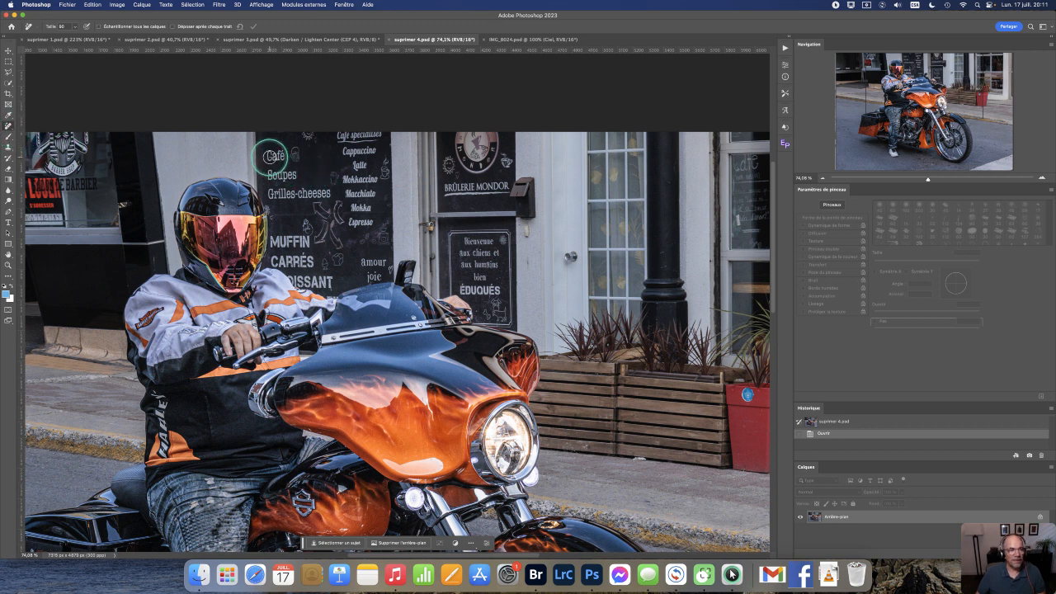
# - Try to remove all the chalkboard lettering behind the rider in one Remove pass, and revert the photo to its opened state
pyautogui.moveTo(270, 157)
pyautogui.mouseDown()
pyautogui.moveTo(306, 144)
pyautogui.moveTo(277, 174)
pyautogui.moveTo(301, 174)
pyautogui.moveTo(277, 197)
pyautogui.moveTo(331, 192)
pyautogui.moveTo(388, 136)
pyautogui.moveTo(384, 183)
pyautogui.moveTo(386, 159)
pyautogui.moveTo(352, 144)
pyautogui.moveTo(354, 173)
pyautogui.moveTo(330, 187)
pyautogui.moveTo(385, 183)
pyautogui.moveTo(348, 181)
pyautogui.moveTo(357, 157)
pyautogui.moveTo(374, 199)
pyautogui.moveTo(365, 211)
pyautogui.moveTo(323, 209)
pyautogui.moveTo(384, 221)
pyautogui.moveTo(328, 223)
pyautogui.moveTo(317, 240)
pyautogui.moveTo(302, 226)
pyautogui.moveTo(341, 239)
pyautogui.moveTo(327, 260)
pyautogui.moveTo(282, 235)
pyautogui.moveTo(317, 237)
pyautogui.moveTo(277, 257)
pyautogui.moveTo(282, 250)
pyautogui.moveTo(318, 262)
pyautogui.moveTo(305, 255)
pyautogui.moveTo(290, 254)
pyautogui.moveTo(298, 279)
pyautogui.moveTo(333, 282)
pyautogui.moveTo(345, 257)
pyautogui.moveTo(375, 277)
pyautogui.moveTo(396, 268)
pyautogui.moveTo(357, 263)
pyautogui.mouseUp()
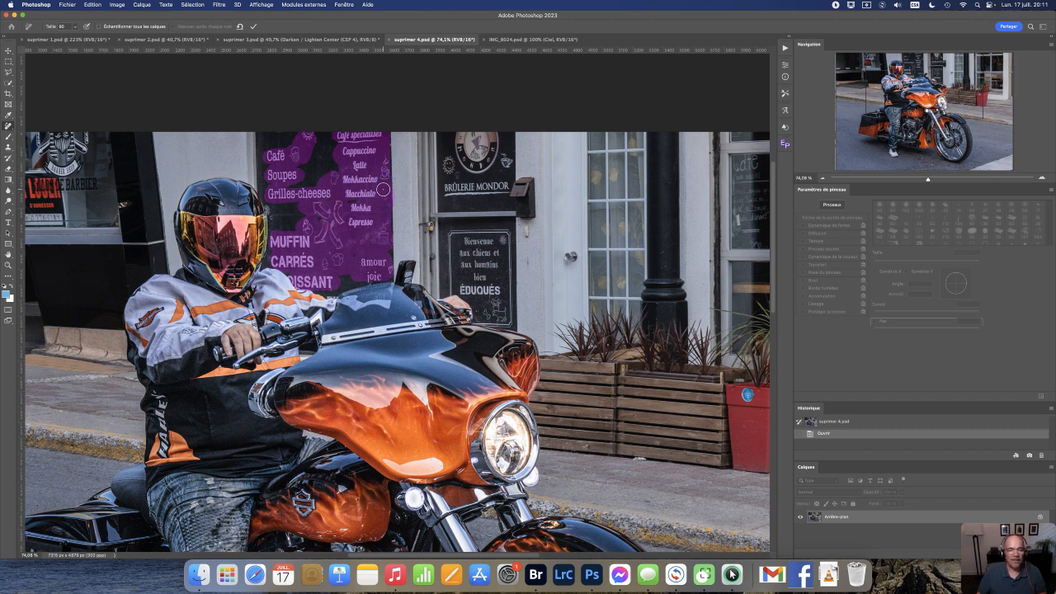
pyautogui.moveTo(383, 190)
pyautogui.mouseDown()
pyautogui.moveTo(395, 140)
pyautogui.moveTo(400, 202)
pyautogui.mouseUp()
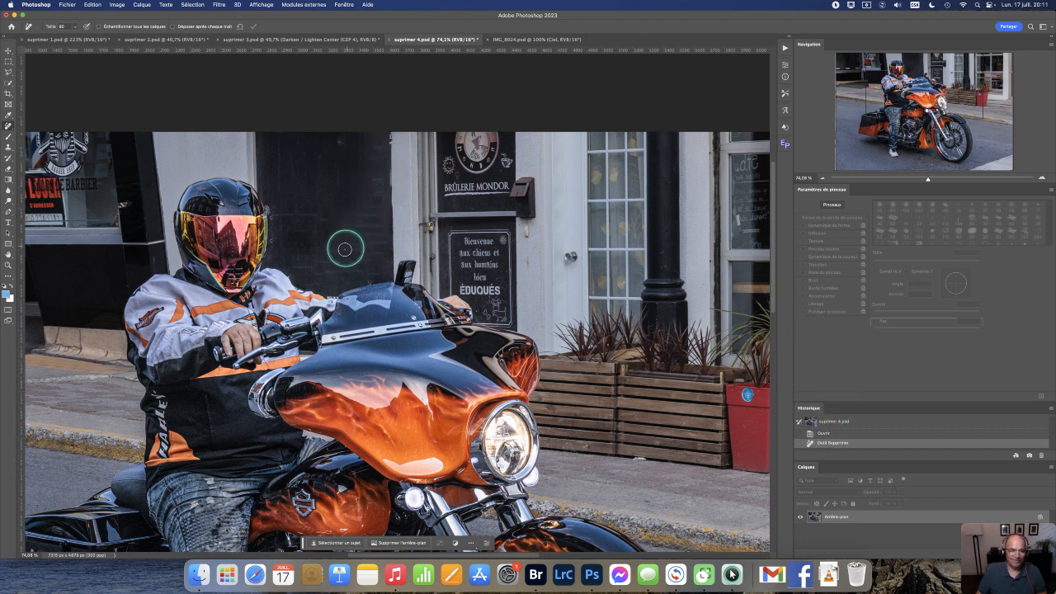
pyautogui.click(831, 435)
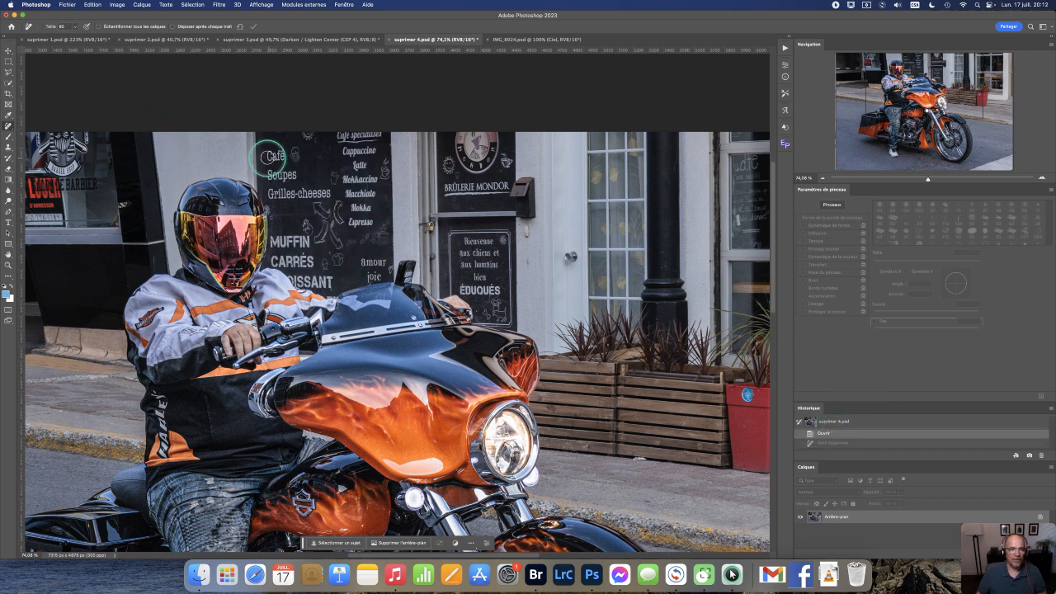
# - Remove the words Café, Soupes and Grilles-cheeses from the chalkboard, along with the small marks left around them
pyautogui.moveTo(302, 151)
pyautogui.mouseDown()
pyautogui.moveTo(271, 170)
pyautogui.moveTo(299, 175)
pyautogui.moveTo(275, 194)
pyautogui.moveTo(326, 199)
pyautogui.moveTo(324, 188)
pyautogui.moveTo(292, 183)
pyautogui.mouseUp()
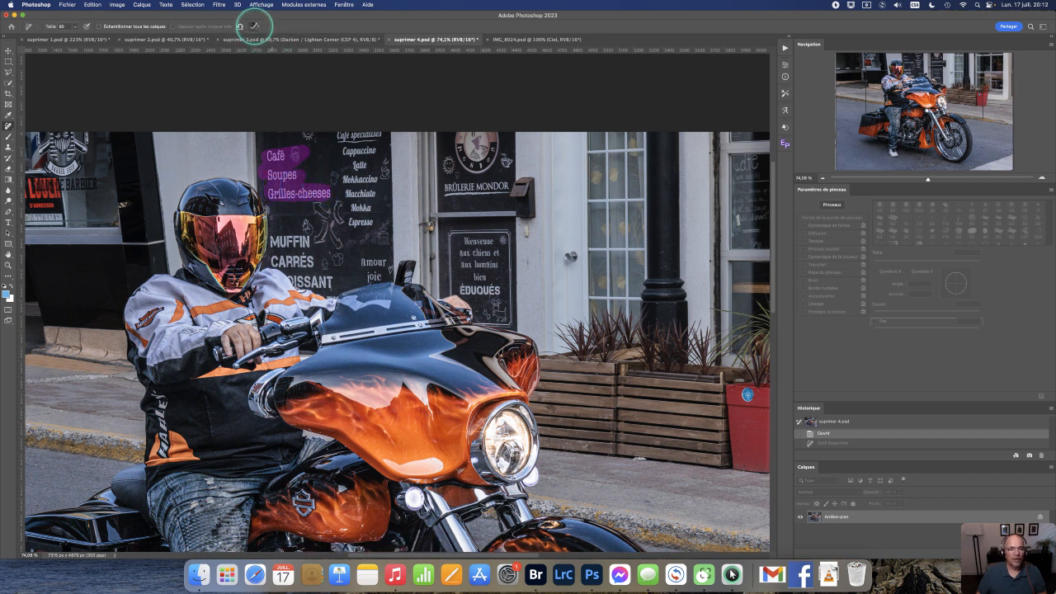
pyautogui.click(254, 26)
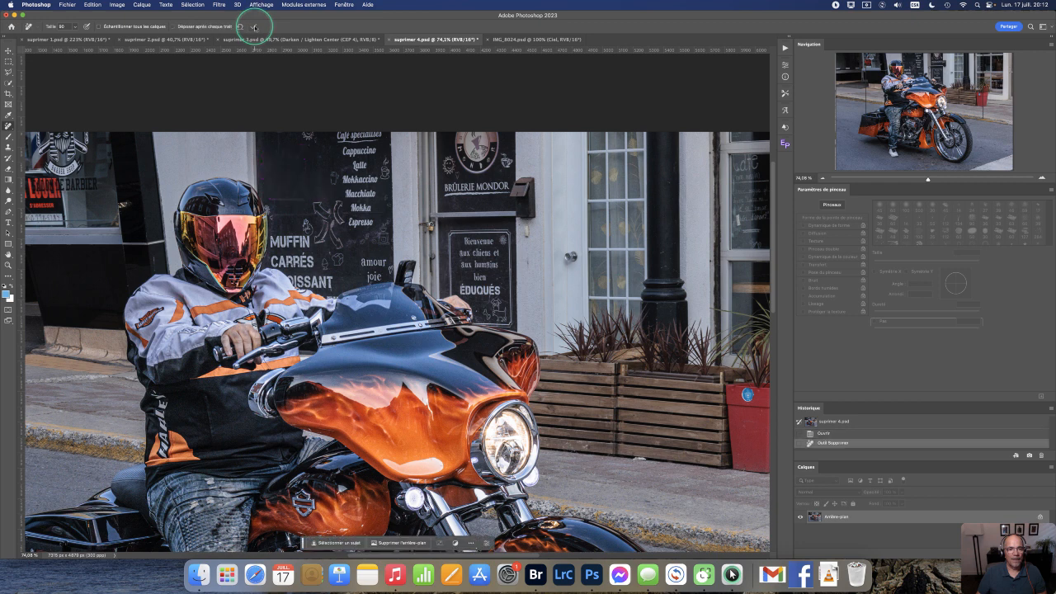
pyautogui.moveTo(271, 202)
pyautogui.mouseDown()
pyautogui.moveTo(332, 176)
pyautogui.moveTo(302, 123)
pyautogui.mouseUp()
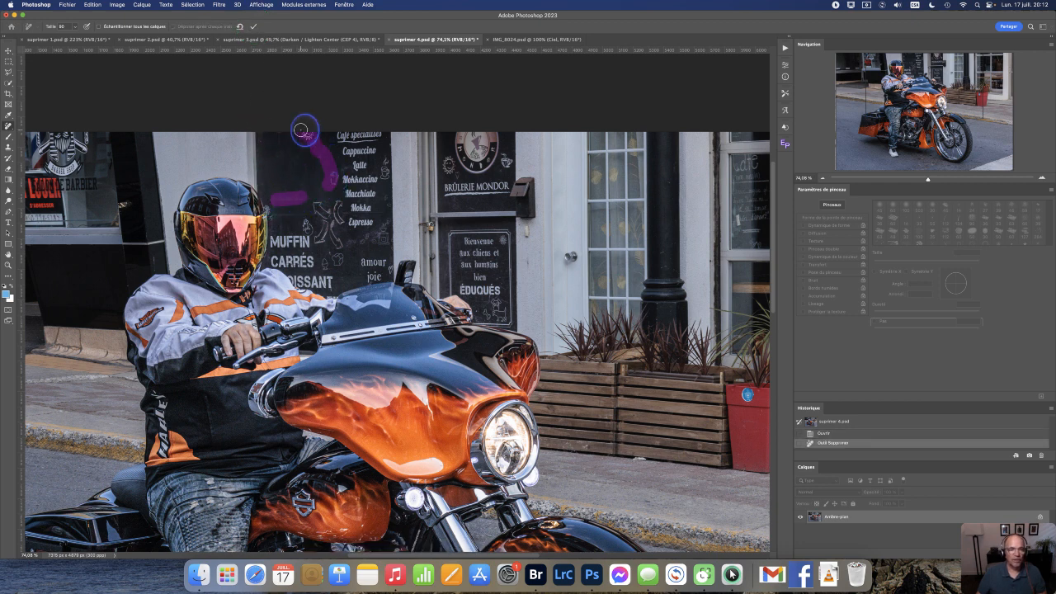
pyautogui.click(252, 24)
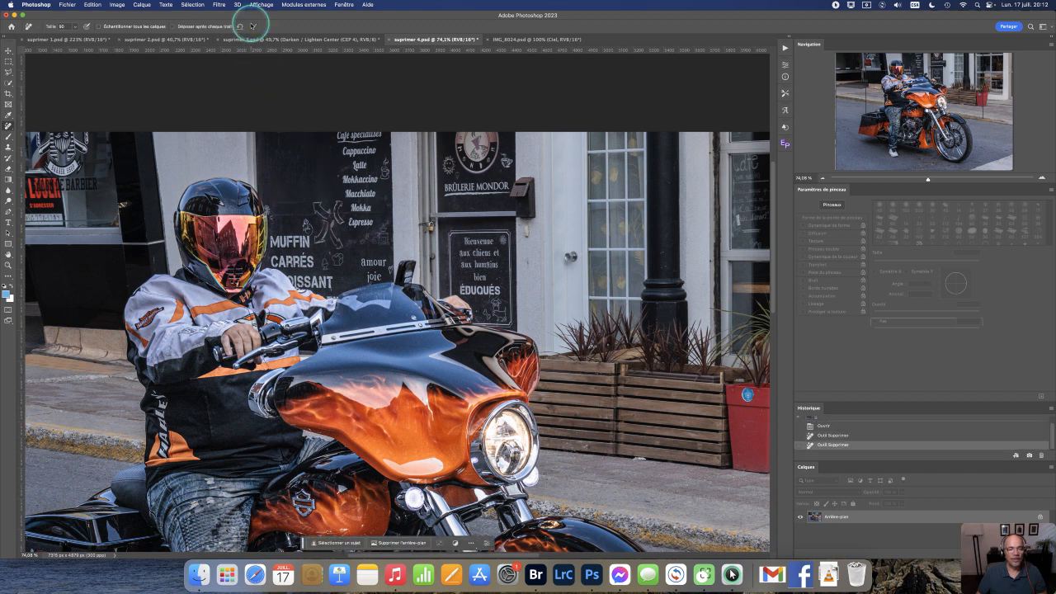
# - Remove the specialty coffee list from Cappuccino to Espresso in two passes, and the chalk arrows drawn on the board
pyautogui.moveTo(335, 135)
pyautogui.mouseDown()
pyautogui.moveTo(370, 136)
pyautogui.moveTo(347, 153)
pyautogui.moveTo(363, 165)
pyautogui.mouseUp()
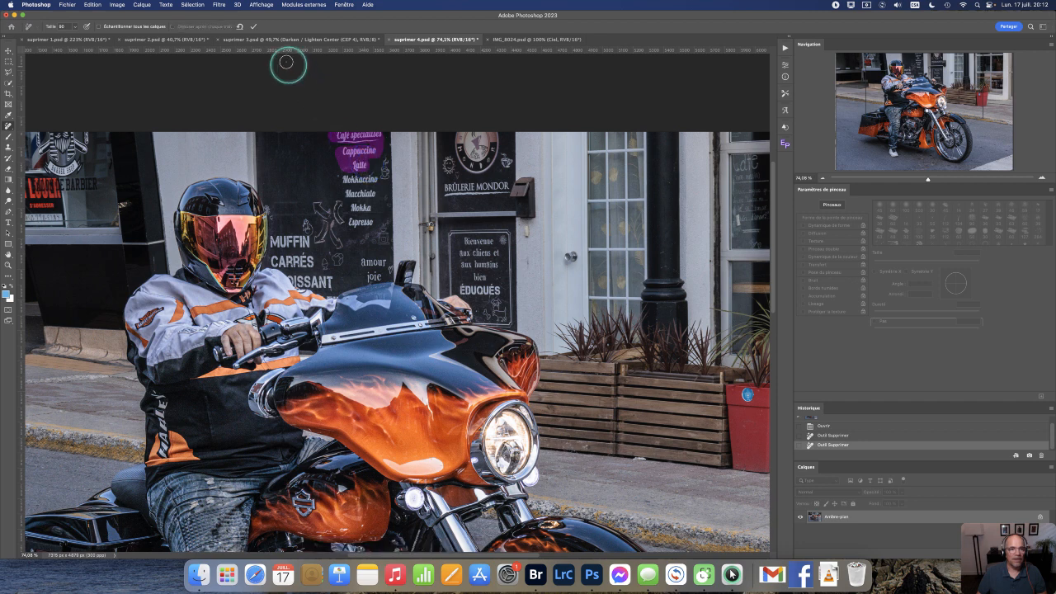
pyautogui.click(252, 25)
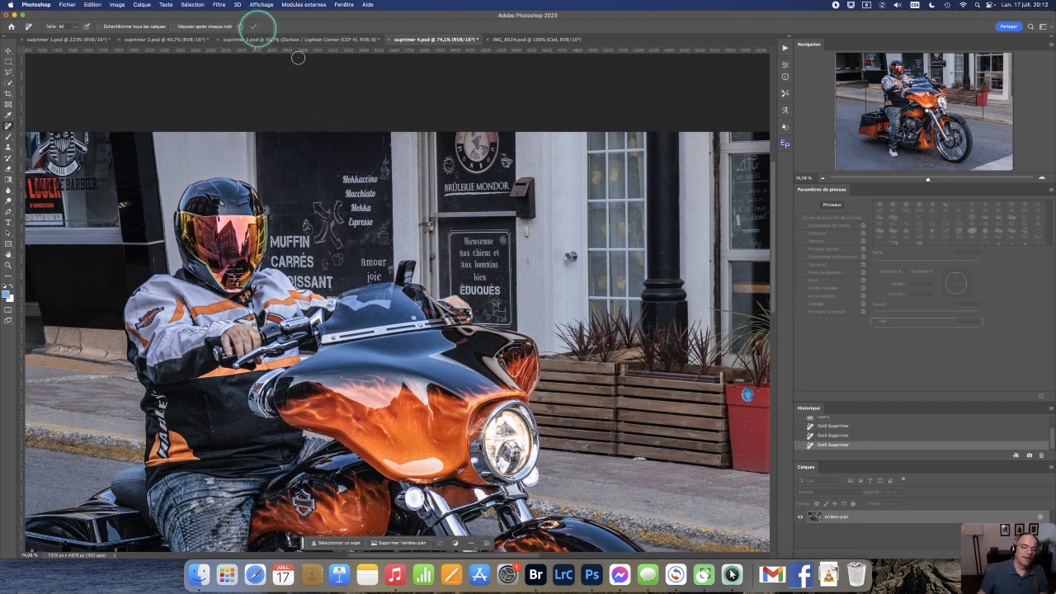
pyautogui.moveTo(381, 176)
pyautogui.mouseDown()
pyautogui.moveTo(377, 160)
pyautogui.moveTo(382, 170)
pyautogui.moveTo(344, 190)
pyautogui.moveTo(376, 188)
pyautogui.moveTo(379, 202)
pyautogui.moveTo(351, 223)
pyautogui.moveTo(376, 223)
pyautogui.moveTo(371, 198)
pyautogui.mouseUp()
pyautogui.click(252, 27)
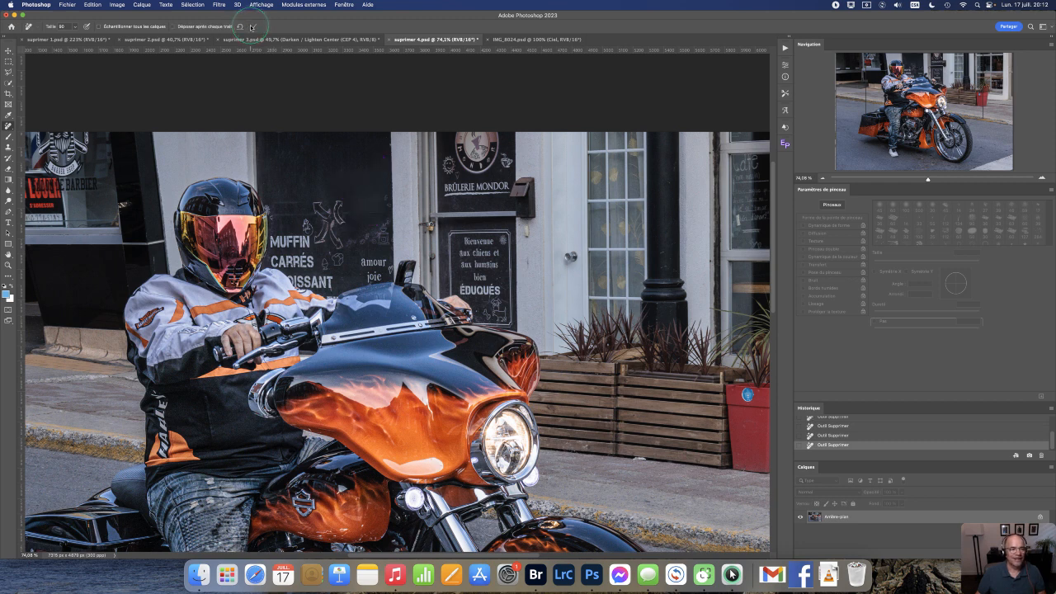
pyautogui.moveTo(339, 200)
pyautogui.mouseDown()
pyautogui.moveTo(338, 248)
pyautogui.moveTo(321, 235)
pyautogui.moveTo(318, 198)
pyautogui.moveTo(313, 206)
pyautogui.moveTo(321, 239)
pyautogui.moveTo(330, 202)
pyautogui.mouseUp()
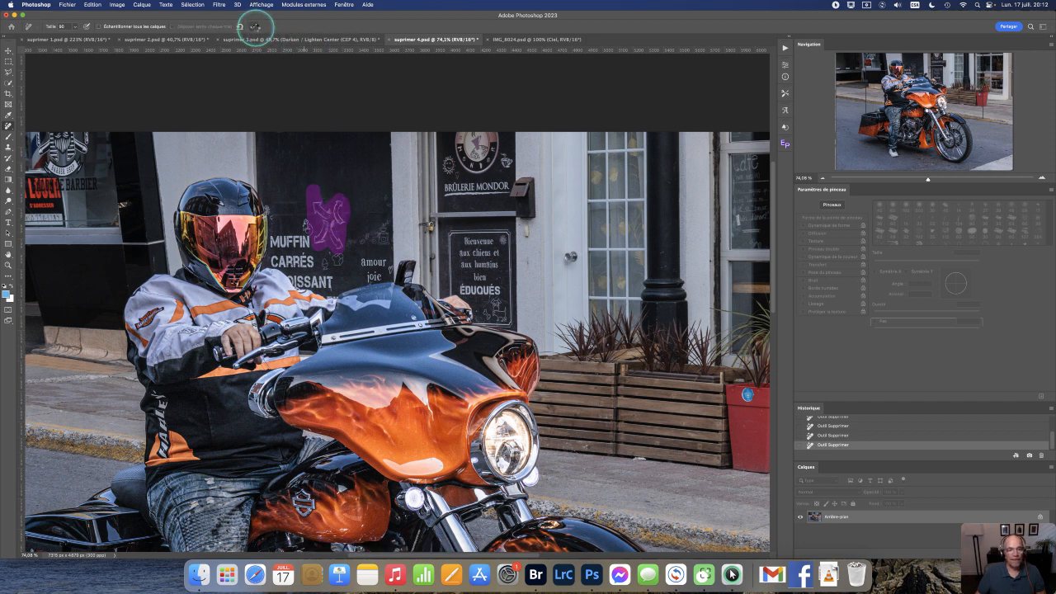
pyautogui.click(254, 26)
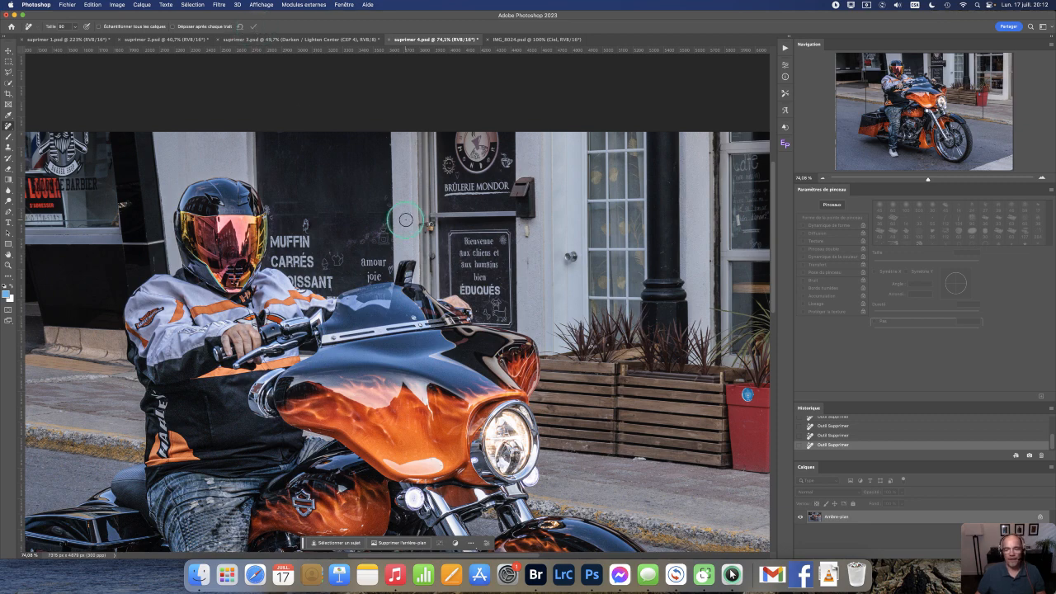
# - Paint over the black column beside the glazed white door with an enlarged Remove brush, and apply the removal
pyautogui.hscroll(5, 405, 220)
pyautogui.hscroll(-8, 405, 219)
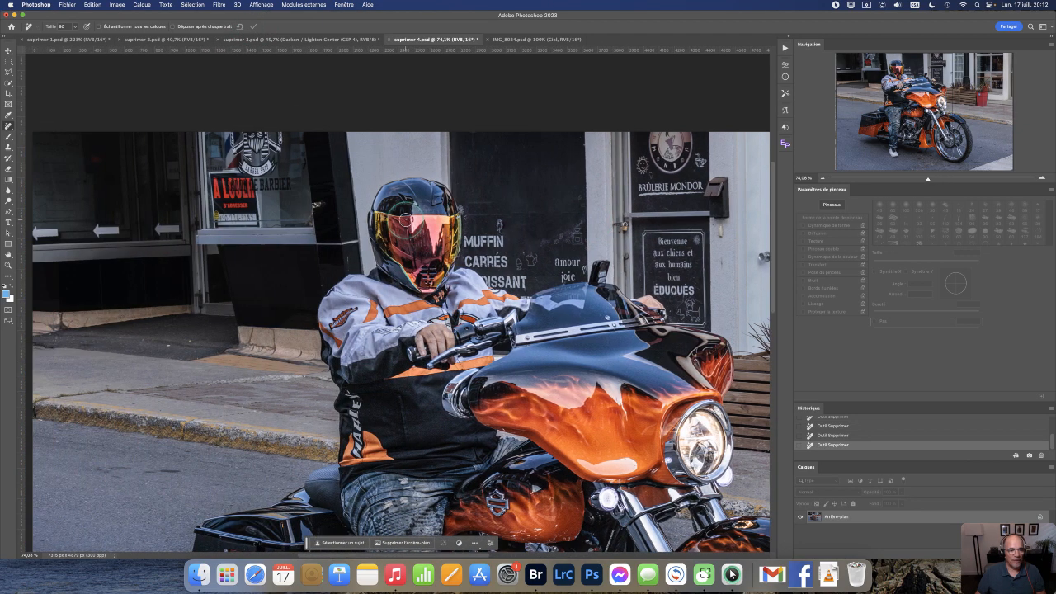
pyautogui.hscroll(7, 405, 219)
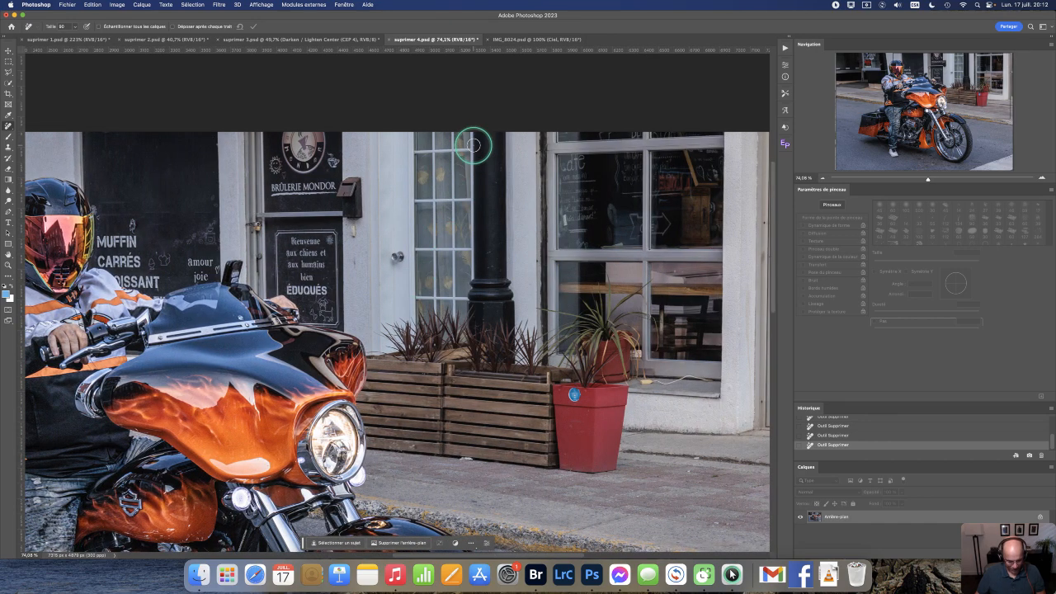
pyautogui.moveTo(473, 146)
pyautogui.mouseDown()
pyautogui.moveTo(473, 332)
pyautogui.moveTo(504, 337)
pyautogui.moveTo(507, 353)
pyautogui.moveTo(497, 129)
pyautogui.moveTo(489, 350)
pyautogui.moveTo(476, 345)
pyautogui.moveTo(480, 222)
pyautogui.moveTo(472, 196)
pyautogui.mouseUp()
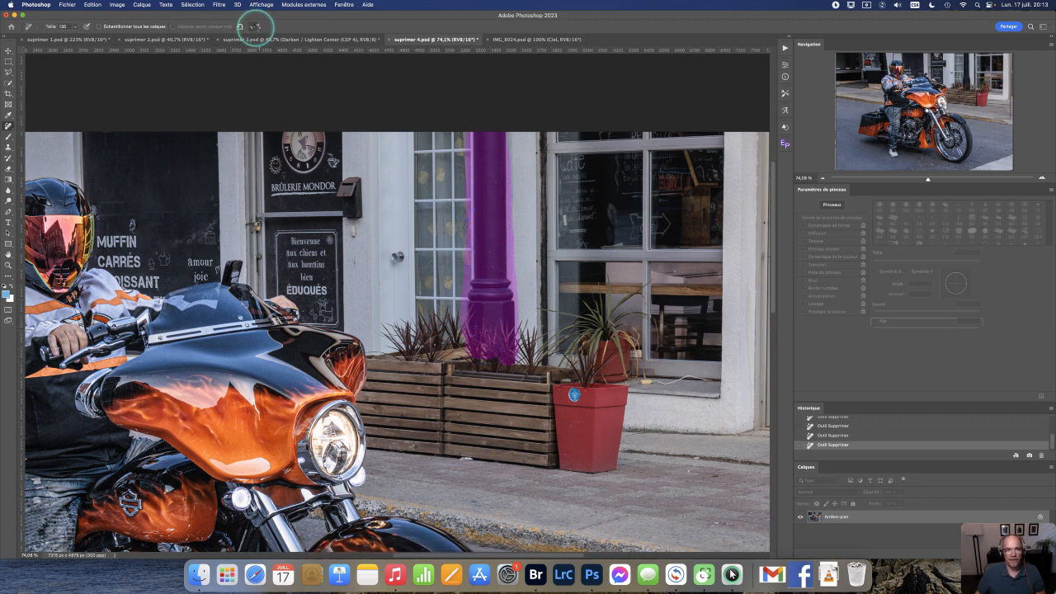
pyautogui.click(255, 27)
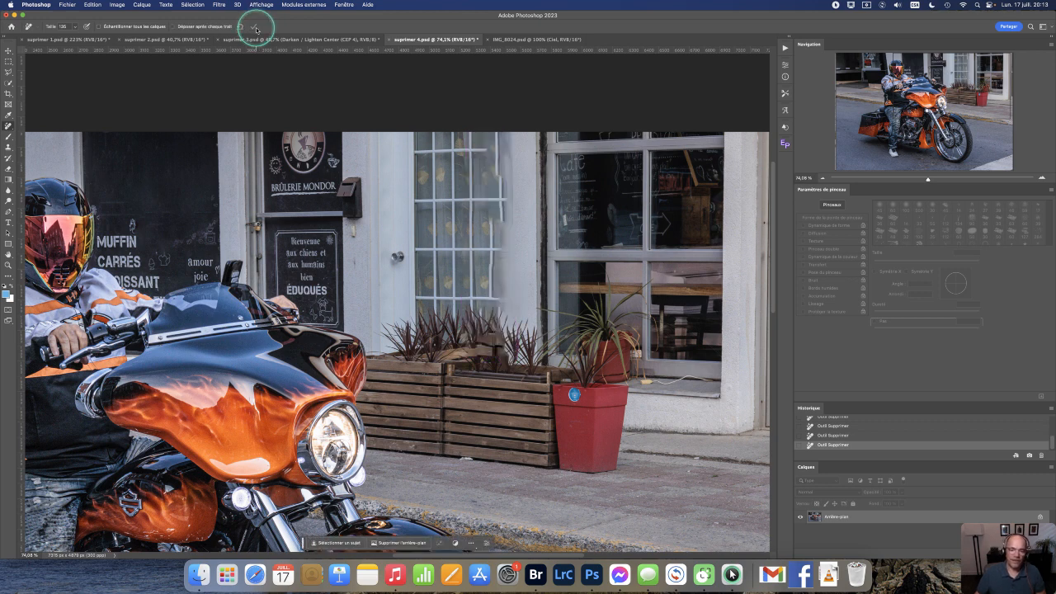
# - Clean up the right edge of the door's window panes where the column stood, using two more Remove passes
pyautogui.moveTo(492, 254)
pyautogui.mouseDown()
pyautogui.moveTo(496, 326)
pyautogui.moveTo(488, 149)
pyautogui.moveTo(490, 118)
pyautogui.moveTo(499, 307)
pyautogui.moveTo(507, 112)
pyautogui.mouseUp()
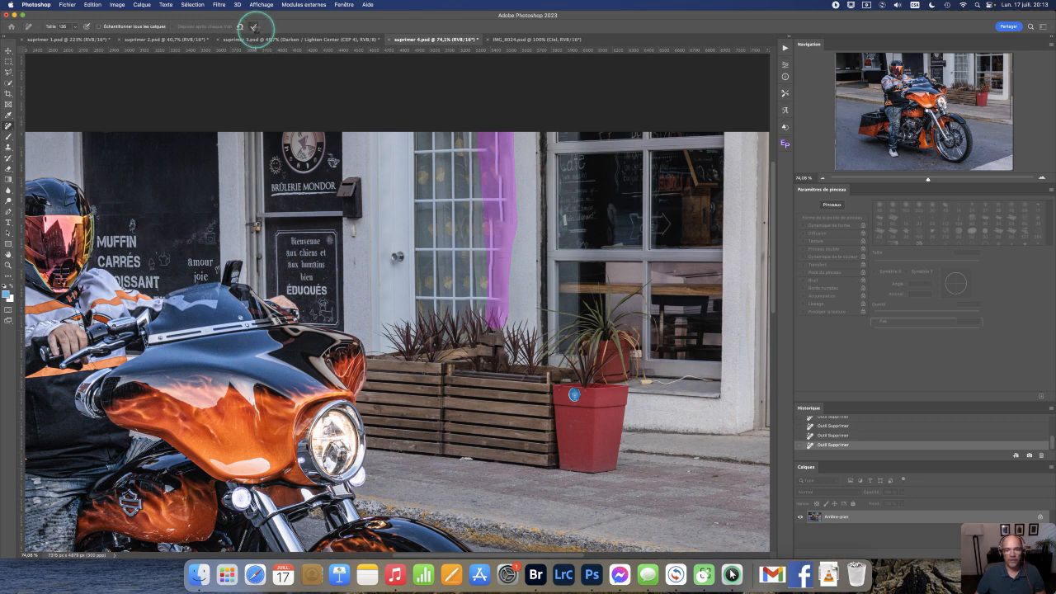
pyautogui.click(255, 27)
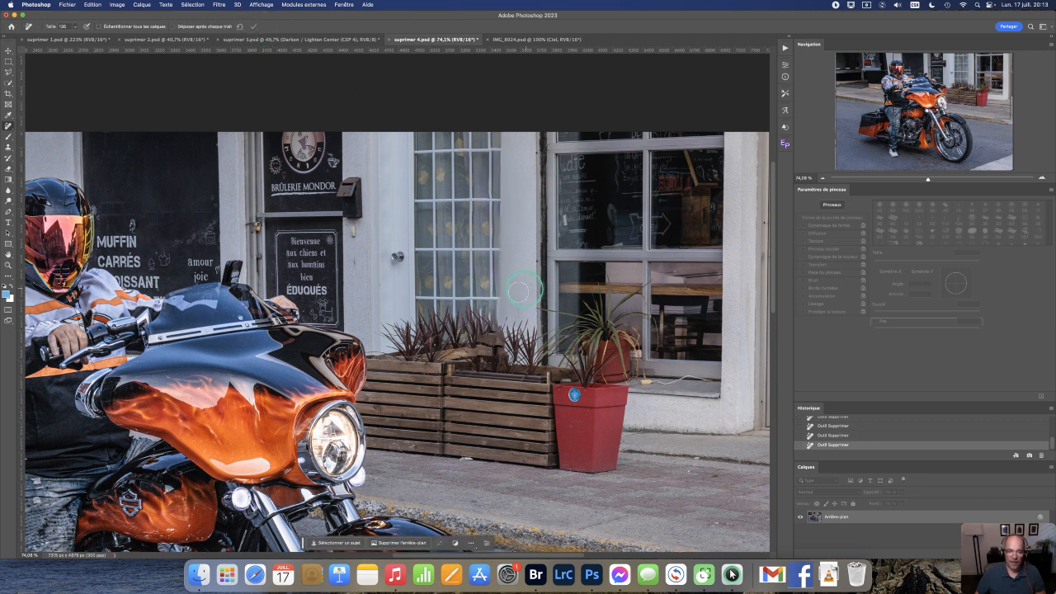
pyautogui.moveTo(493, 325)
pyautogui.mouseDown()
pyautogui.moveTo(493, 131)
pyautogui.moveTo(490, 323)
pyautogui.moveTo(502, 264)
pyautogui.moveTo(491, 145)
pyautogui.mouseUp()
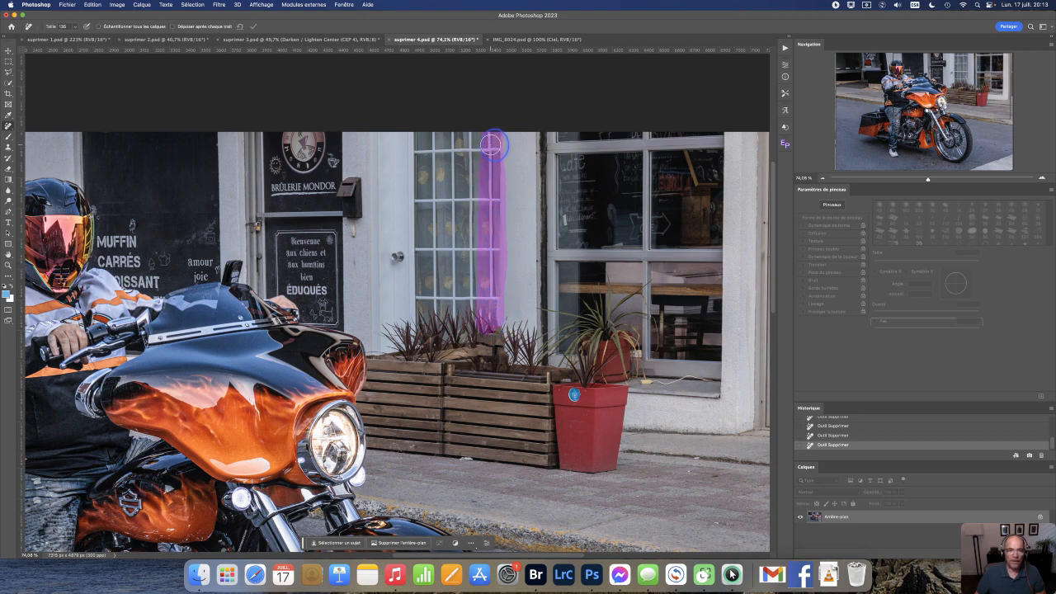
pyautogui.click(255, 27)
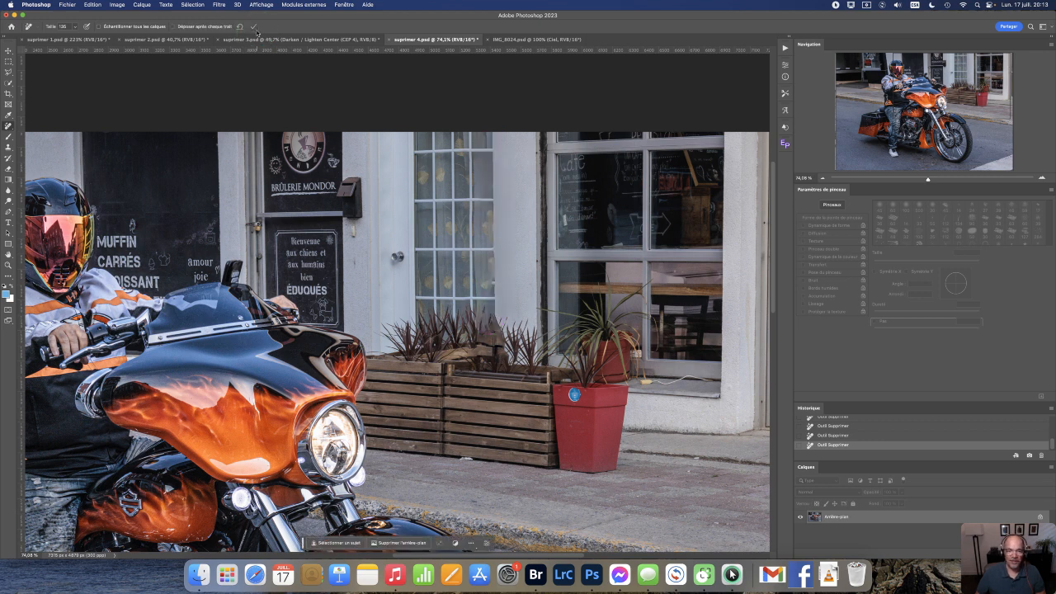
# - Try more Remove strokes over the plants at the foot of the glazed door, and revert to an earlier removal in the history
pyautogui.moveTo(486, 318)
pyautogui.mouseDown()
pyautogui.moveTo(471, 322)
pyautogui.moveTo(501, 352)
pyautogui.mouseUp()
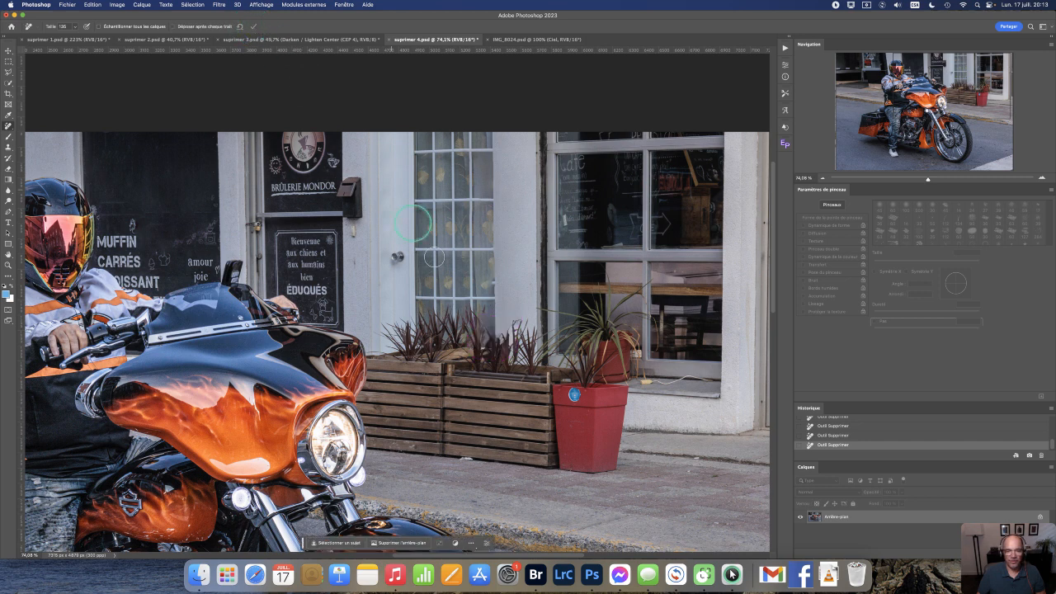
pyautogui.moveTo(475, 327)
pyautogui.mouseDown()
pyautogui.moveTo(508, 348)
pyautogui.moveTo(521, 335)
pyautogui.moveTo(462, 314)
pyautogui.mouseUp()
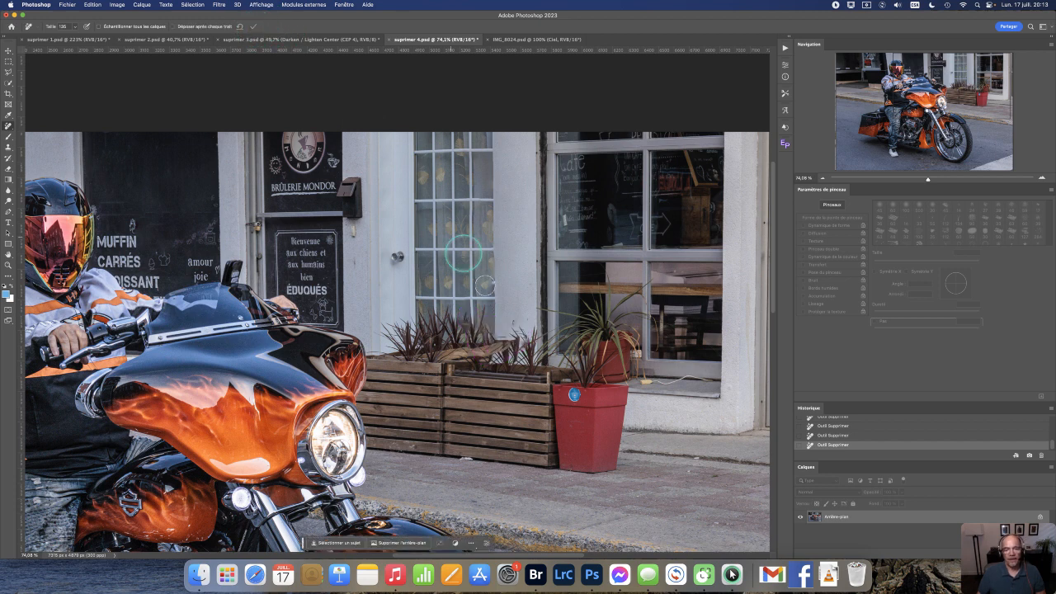
pyautogui.click(850, 432)
pyautogui.click(850, 429)
pyautogui.click(851, 429)
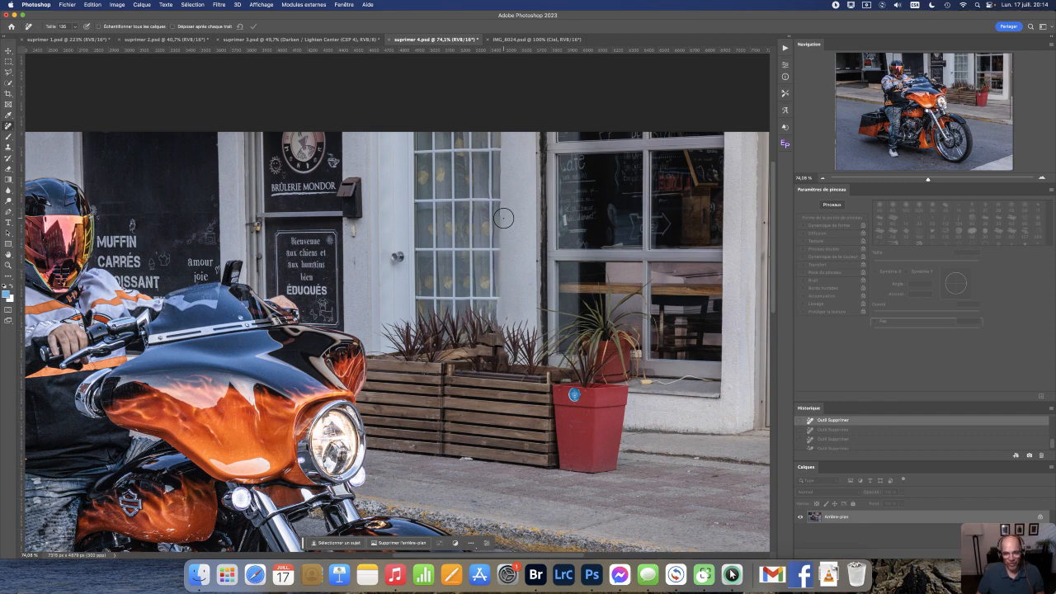
# - Remove the red À louer sign from the barber shop window behind the motorcyclist
pyautogui.hscroll(-5, 503, 218)
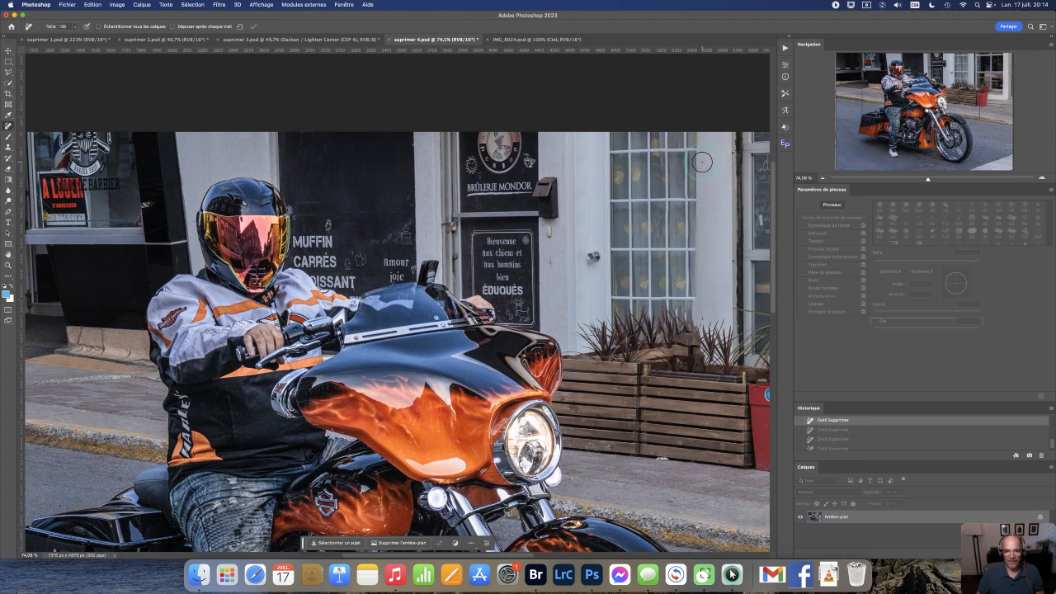
pyautogui.scroll(5, 346, 247)
pyautogui.hscroll(-4, 347, 247)
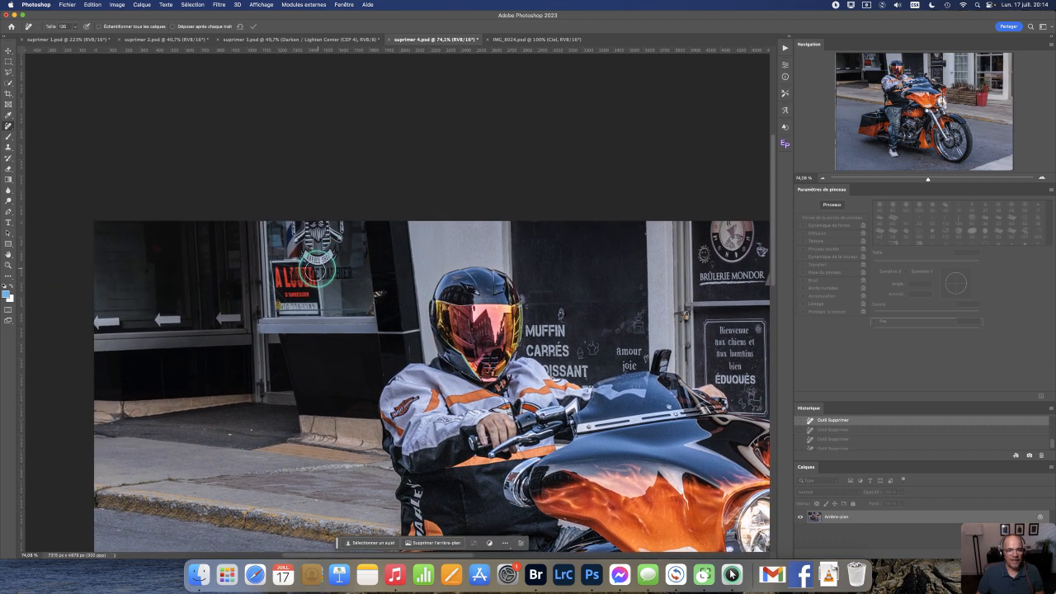
pyautogui.moveTo(288, 268)
pyautogui.mouseDown()
pyautogui.moveTo(326, 279)
pyautogui.moveTo(314, 266)
pyautogui.moveTo(284, 266)
pyautogui.moveTo(280, 282)
pyautogui.moveTo(294, 291)
pyautogui.moveTo(306, 281)
pyautogui.mouseUp()
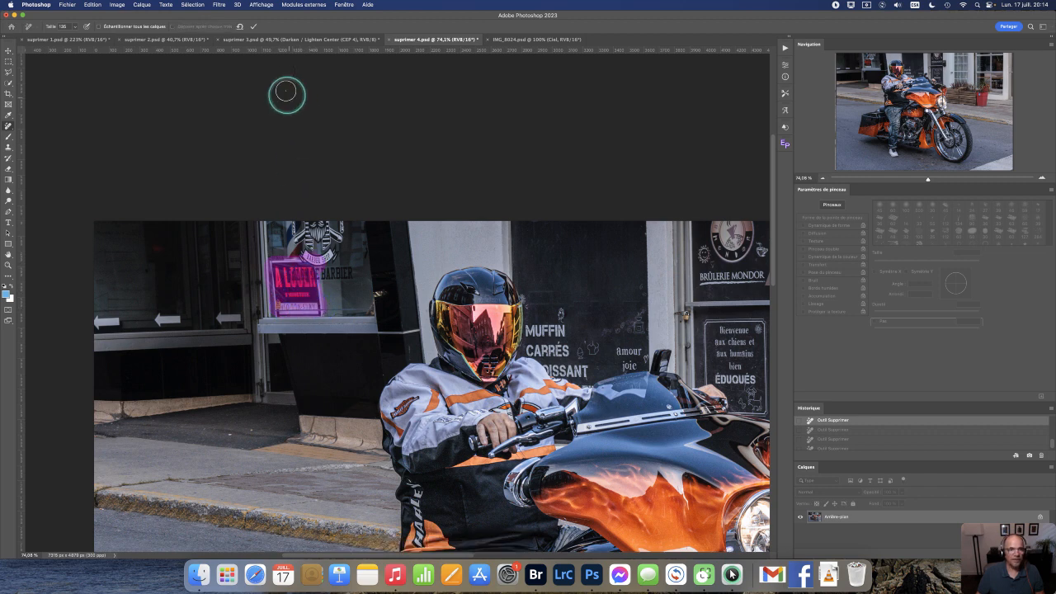
pyautogui.click(255, 28)
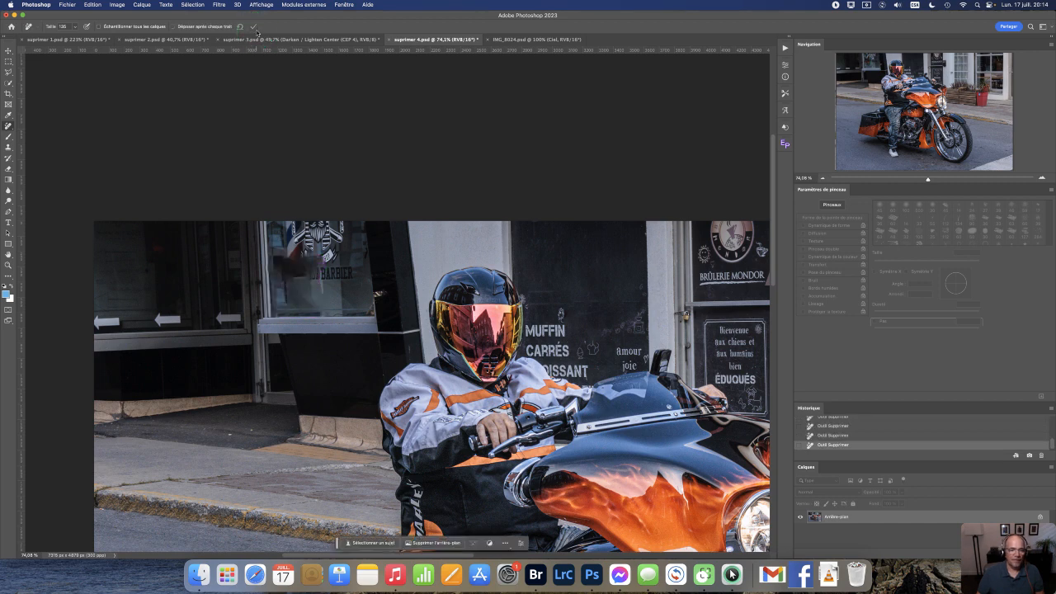
# - Try to remove the barber logo and lettering from the window, and revert the history to before both window removals
pyautogui.moveTo(281, 305)
pyautogui.mouseDown()
pyautogui.moveTo(283, 227)
pyautogui.moveTo(352, 226)
pyautogui.moveTo(366, 304)
pyautogui.moveTo(314, 307)
pyautogui.moveTo(284, 289)
pyautogui.moveTo(293, 227)
pyautogui.moveTo(323, 272)
pyautogui.moveTo(302, 245)
pyautogui.moveTo(316, 289)
pyautogui.moveTo(334, 281)
pyautogui.moveTo(344, 248)
pyautogui.moveTo(329, 241)
pyautogui.mouseUp()
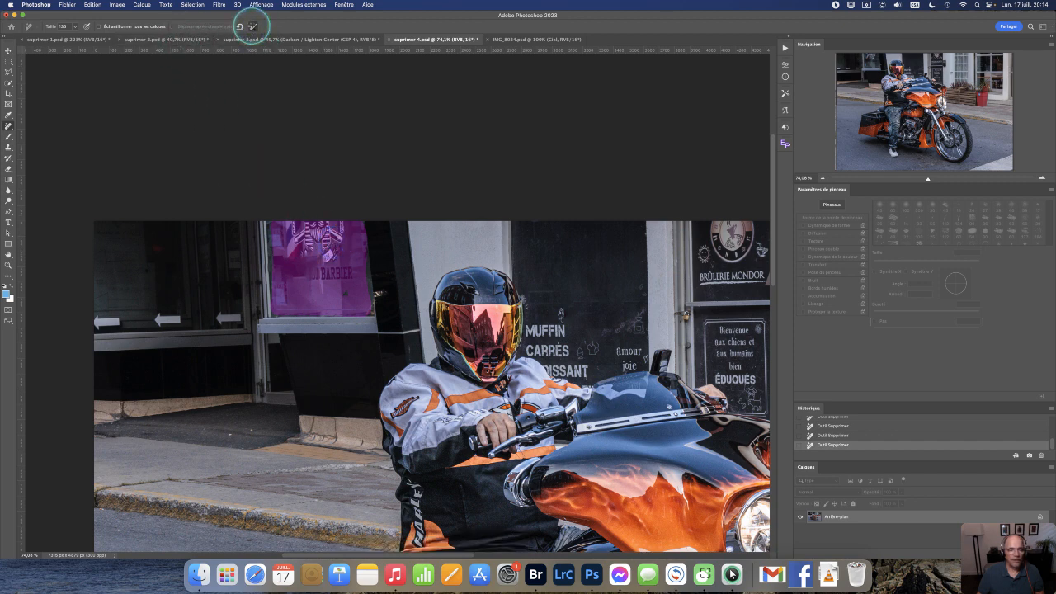
pyautogui.click(253, 26)
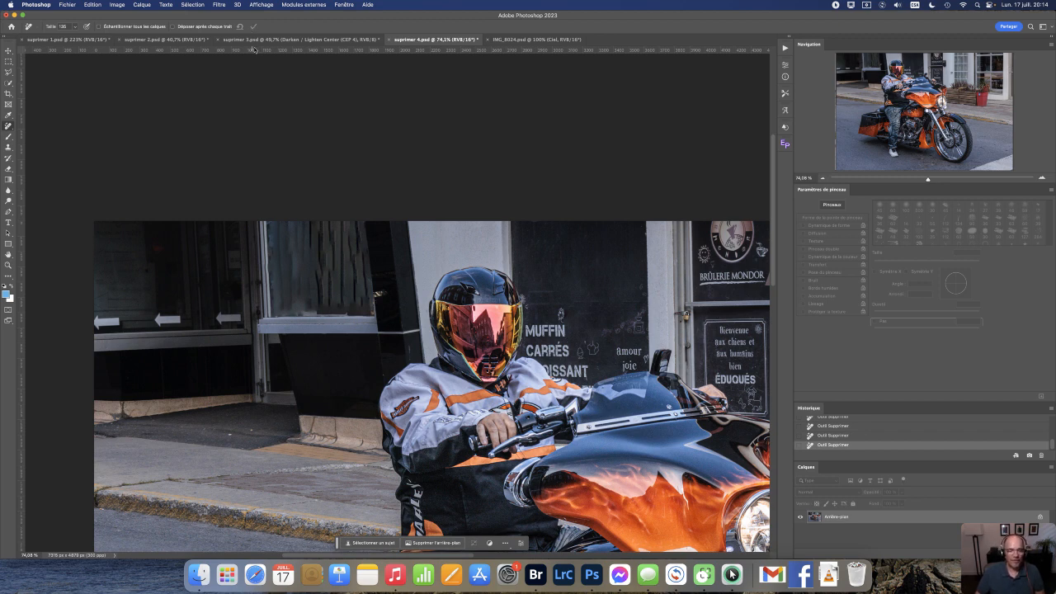
pyautogui.click(835, 426)
pyautogui.click(838, 426)
pyautogui.scroll(1, 834, 432)
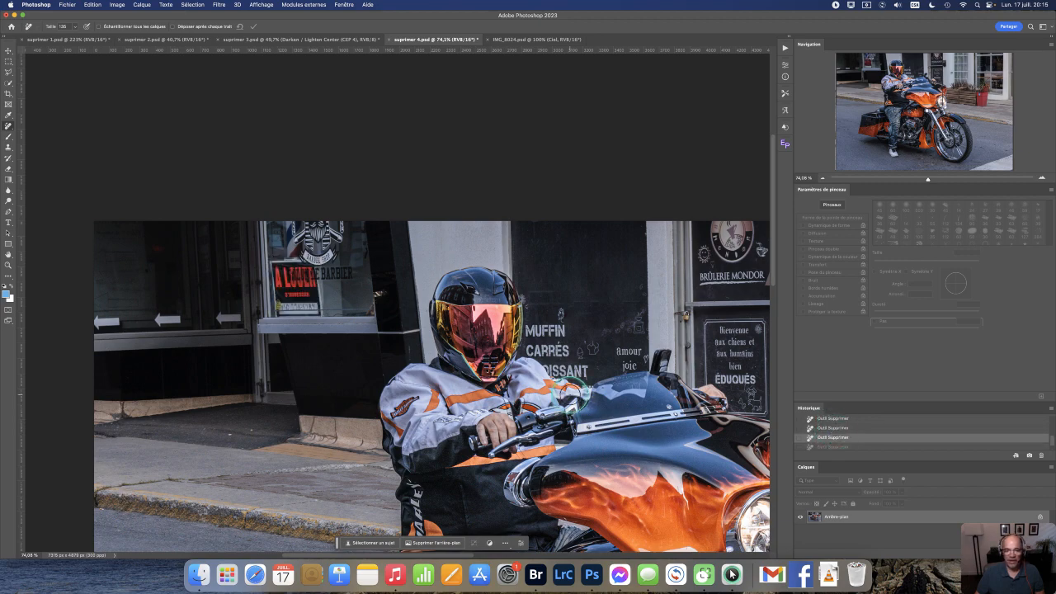
# - Switch to the IMG_8024.psd photo and enlarge the metal barrier beside the car's front wheel
pyautogui.hscroll(6, 570, 395)
pyautogui.scroll(-3, 570, 395)
pyautogui.scroll(3, 570, 395)
pyautogui.hscroll(2, 570, 395)
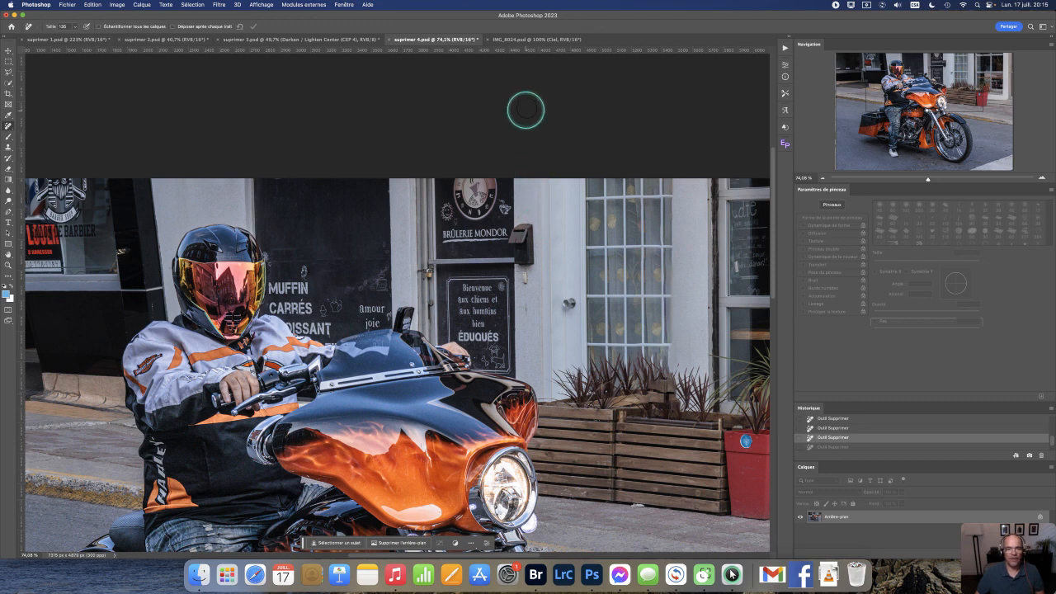
pyautogui.click(532, 40)
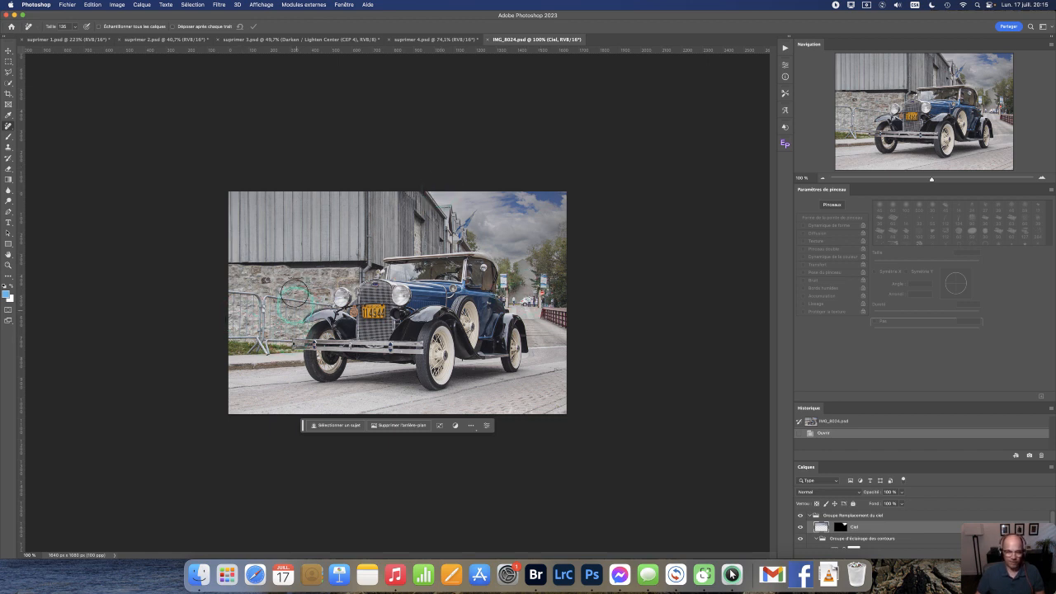
pyautogui.moveTo(933, 181); pyautogui.dragTo(972, 178)
pyautogui.moveTo(912, 95); pyautogui.dragTo(903, 104)
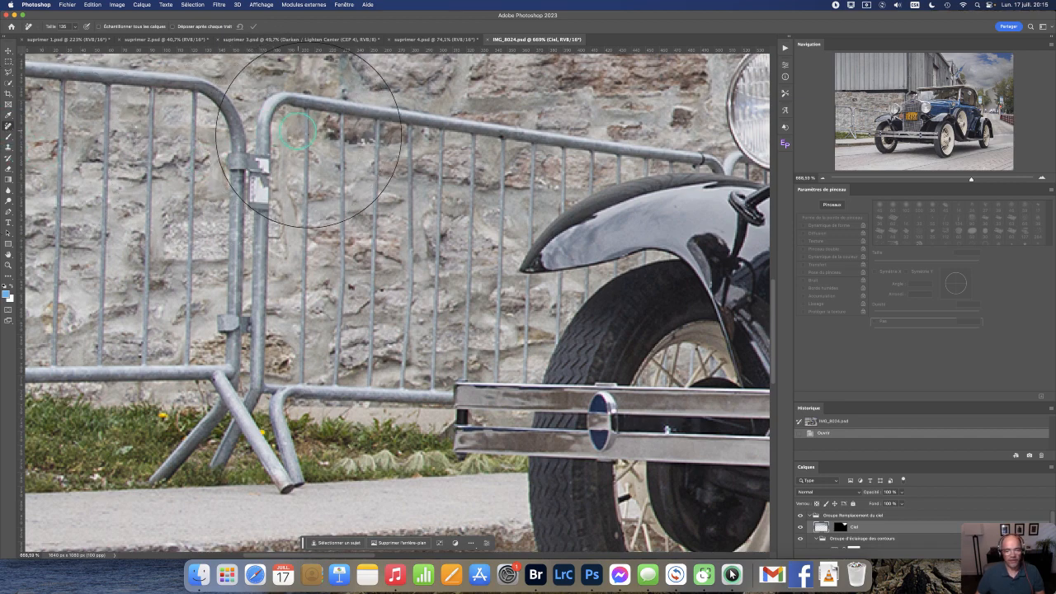
# - Stamp all visible layers into a new layer above the group Groupe Remplacement du ciel
pyautogui.click(834, 532)
pyautogui.scroll(-3, 834, 531)
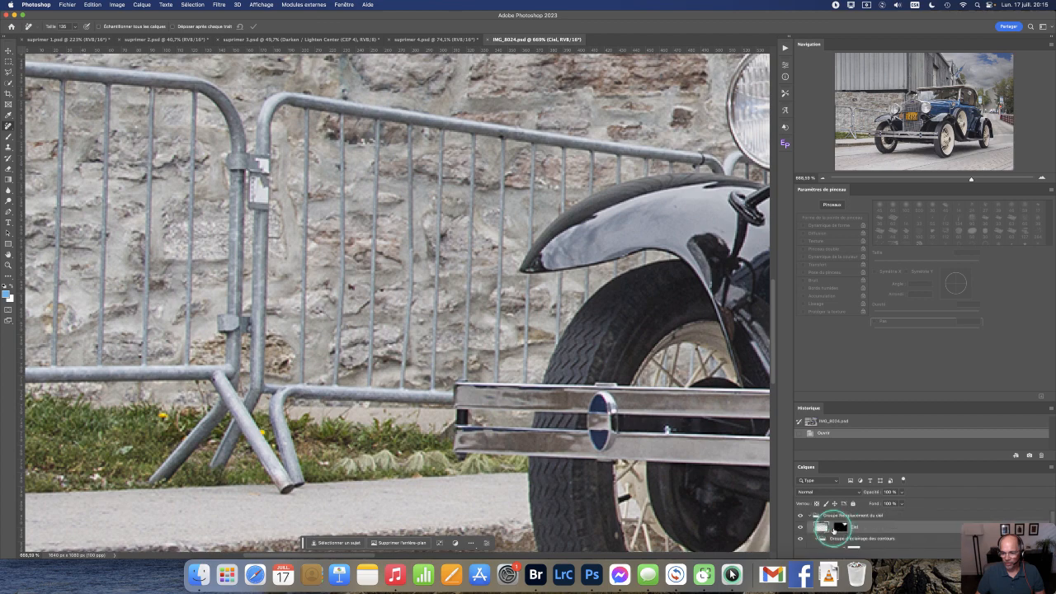
pyautogui.scroll(3, 834, 531)
pyautogui.click(839, 515)
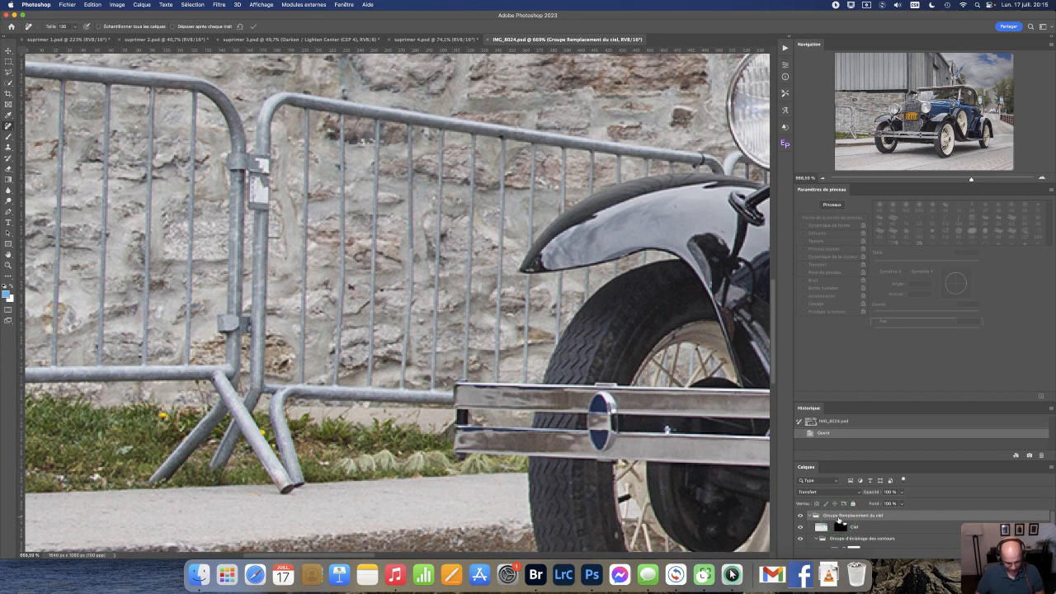
pyautogui.press('super+alt+shift+e')
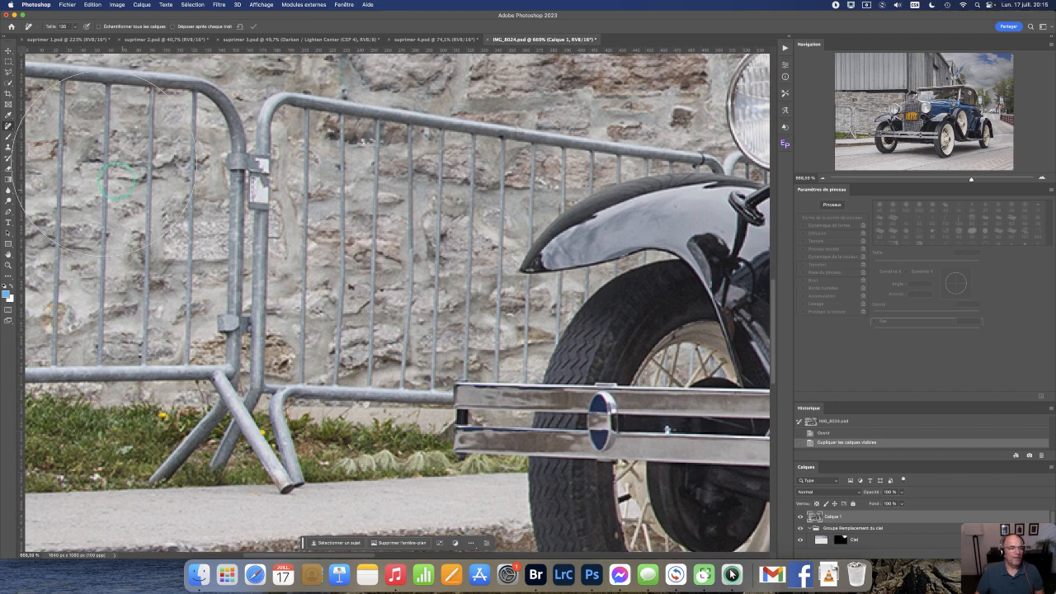
# - Remove the first vertical bar of the barrier nearest the car, using a straight stroke with a size 7 Remove brush
pyautogui.click(10, 126)
pyautogui.moveTo(325, 182); pyautogui.dragTo(151, 191)
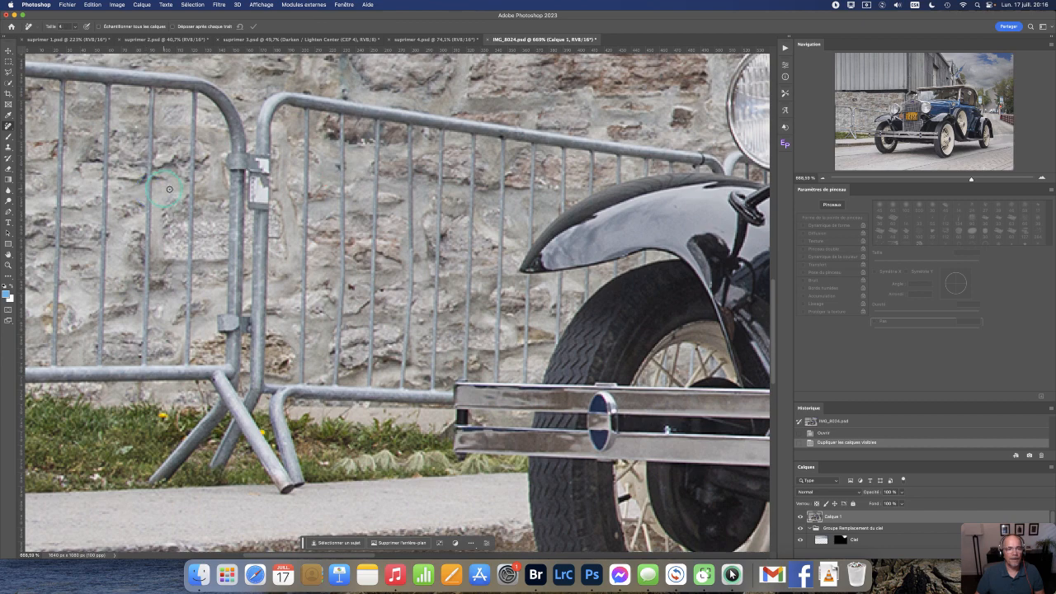
pyautogui.moveTo(307, 115); pyautogui.dragTo(307, 112)
pyautogui.click(307, 112)
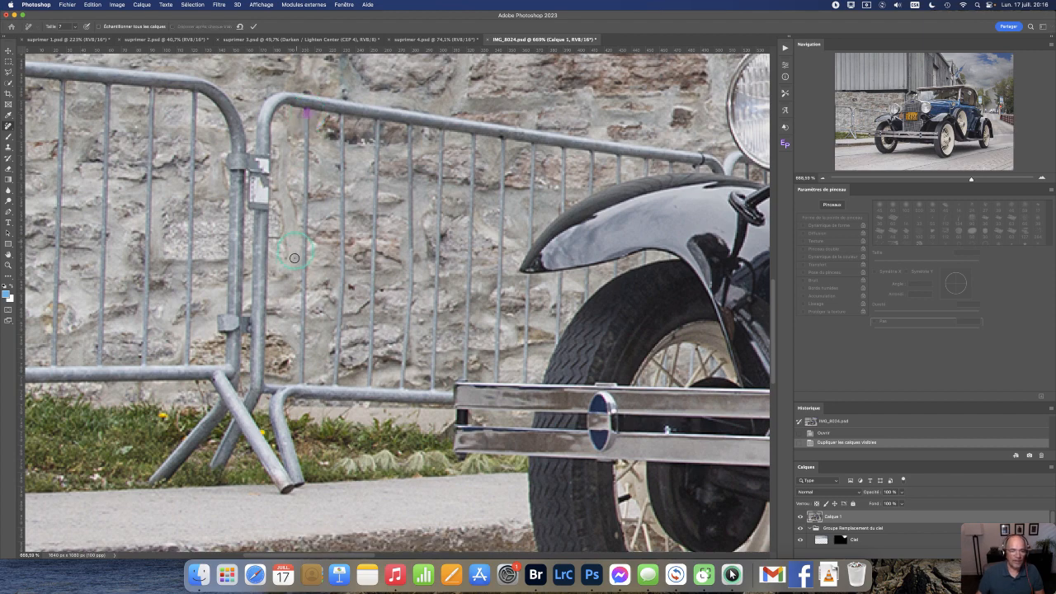
pyautogui.keyDown('shift'); pyautogui.click(301, 379); pyautogui.keyUp('shift')
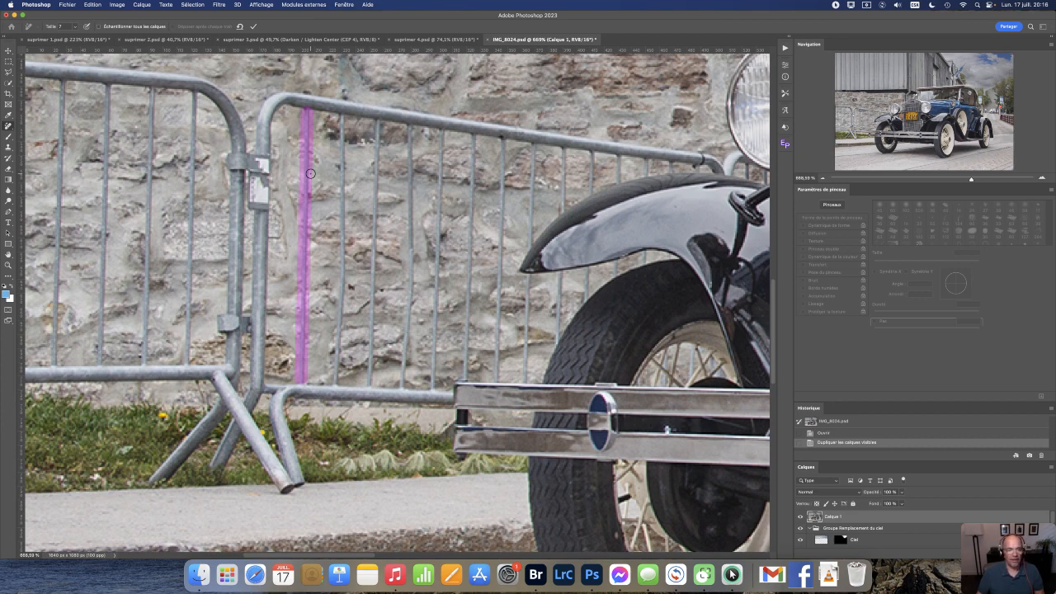
pyautogui.click(254, 27)
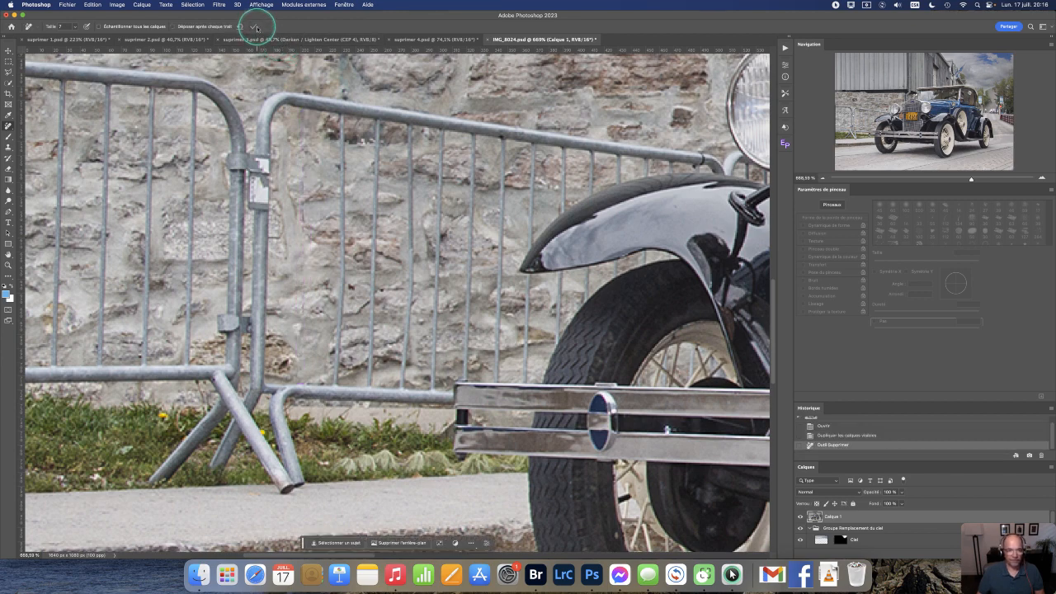
# - Paint straight Remove strokes over the second and third vertical bars of the same barrier to erase them
pyautogui.click(342, 118)
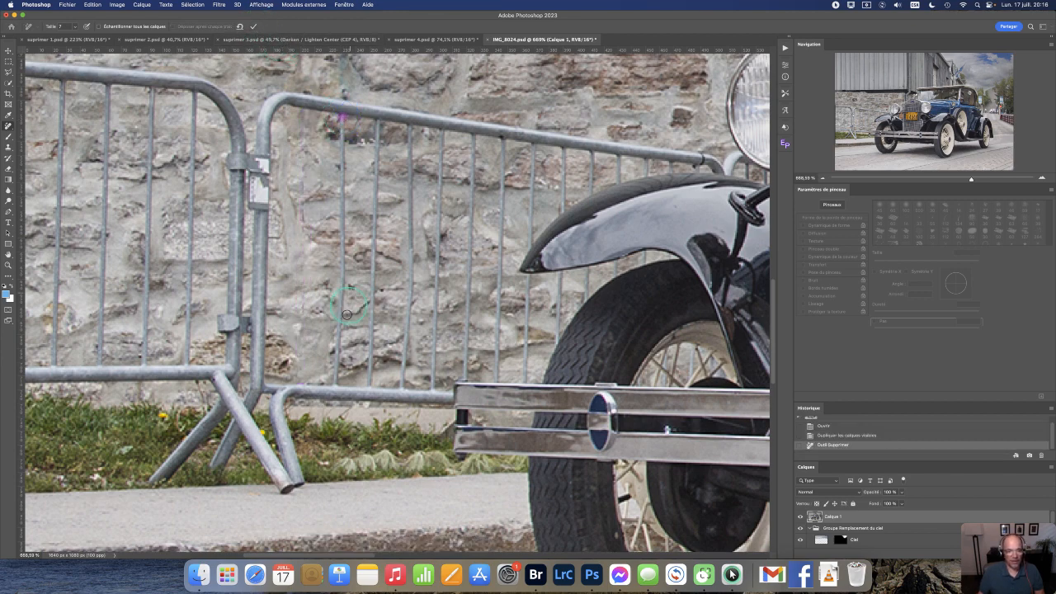
pyautogui.keyDown('shift'); pyautogui.click(336, 376); pyautogui.keyUp('shift')
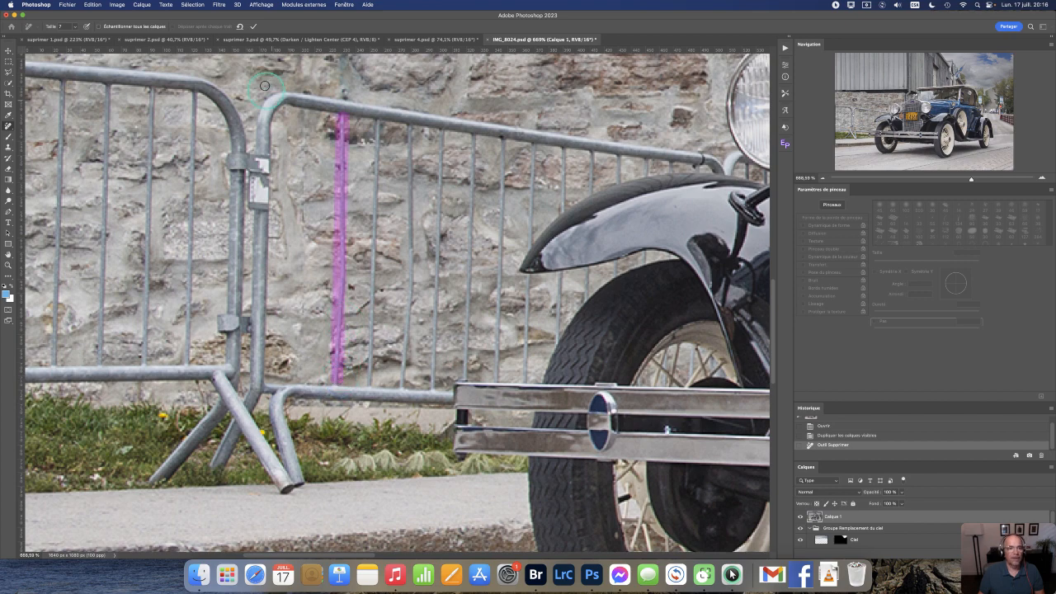
pyautogui.click(254, 26)
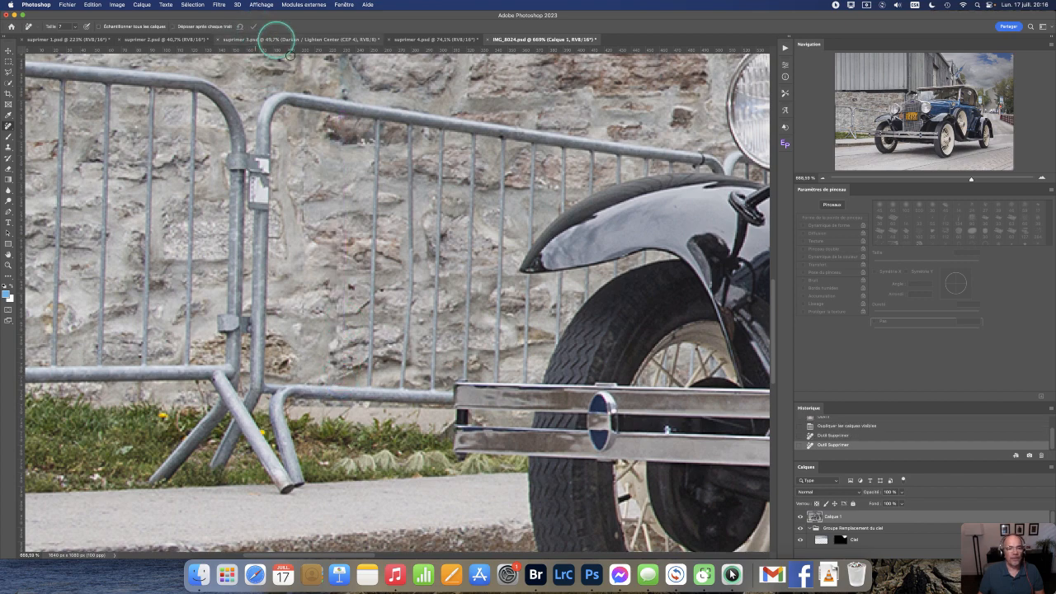
pyautogui.click(376, 122)
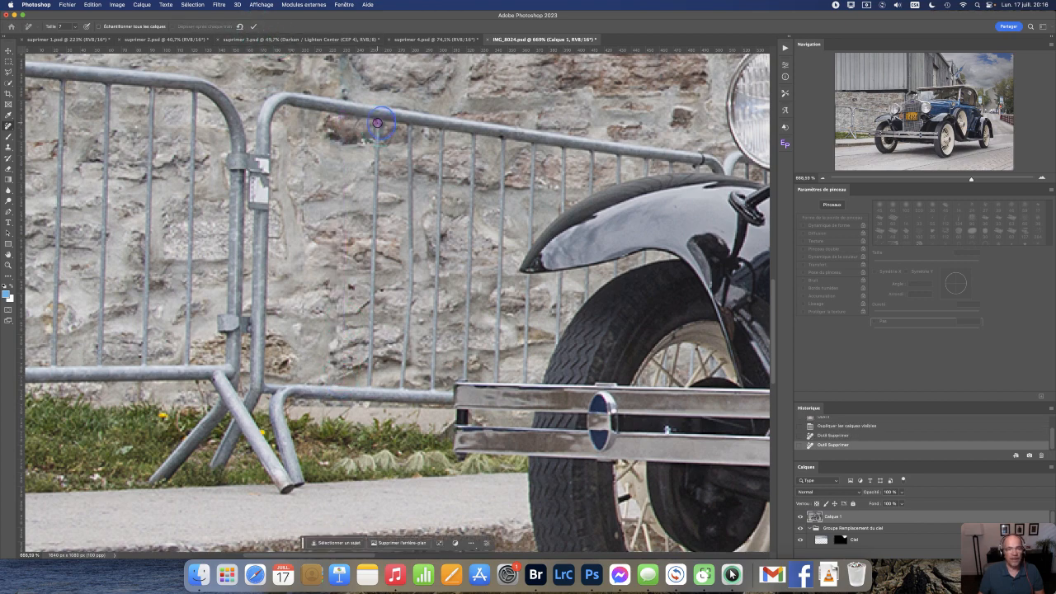
pyautogui.keyDown('shift'); pyautogui.click(369, 382); pyautogui.keyUp('shift')
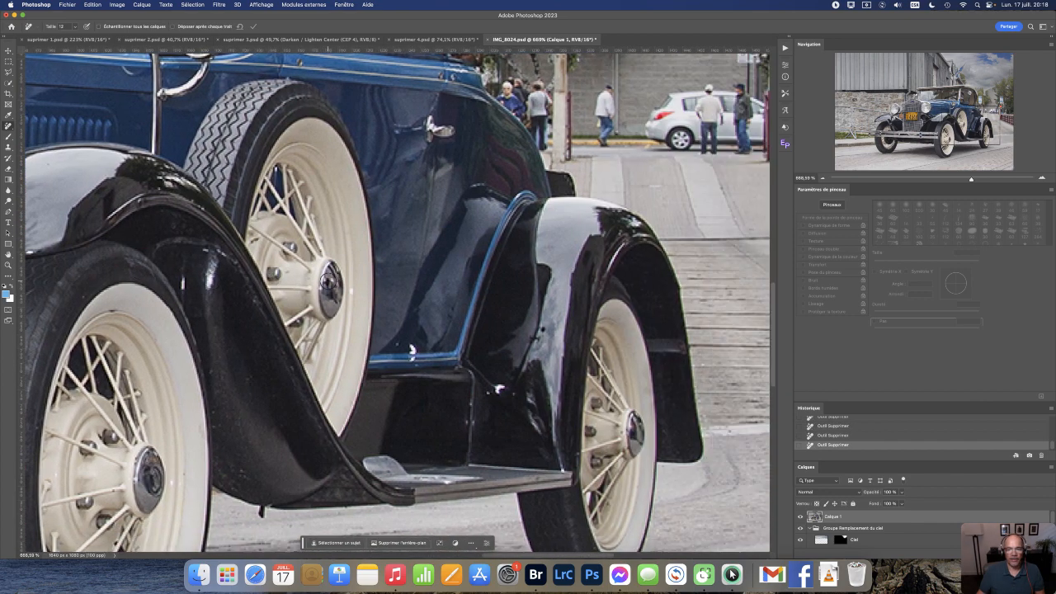
# - Remove the walking man, the two standing men, the white car and the signpost in front of the grey brick wall
pyautogui.hscroll(10, 327, 280)
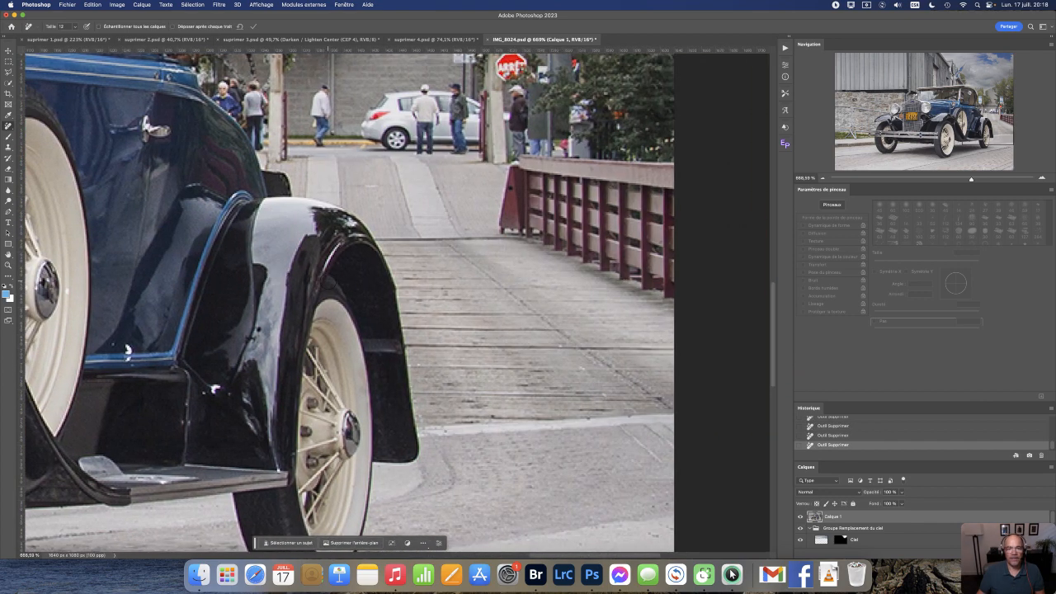
pyautogui.scroll(5, 328, 280)
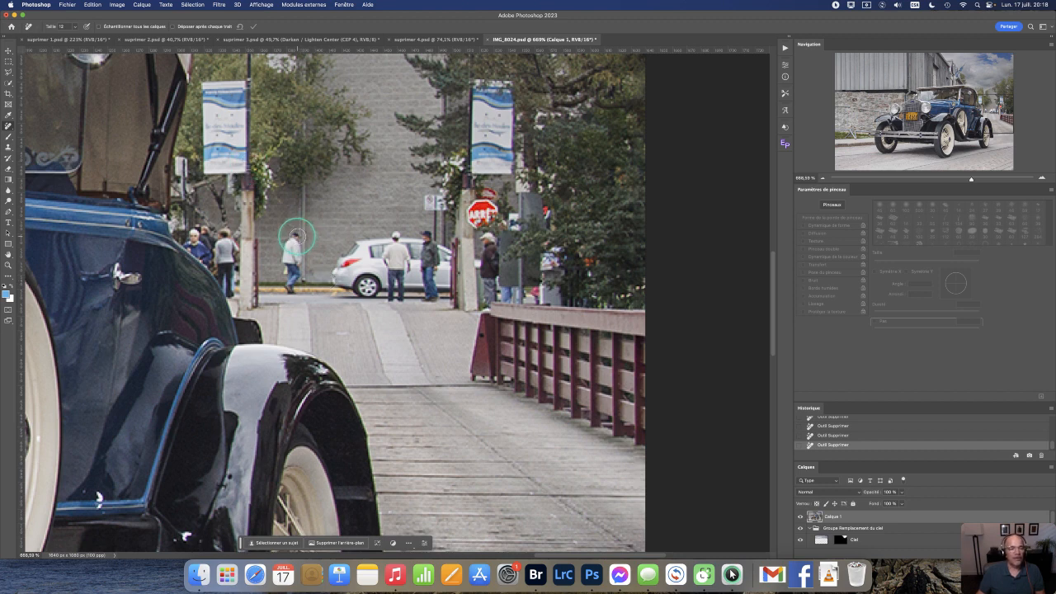
pyautogui.moveTo(296, 235)
pyautogui.mouseDown()
pyautogui.moveTo(292, 287)
pyautogui.moveTo(296, 232)
pyautogui.mouseUp()
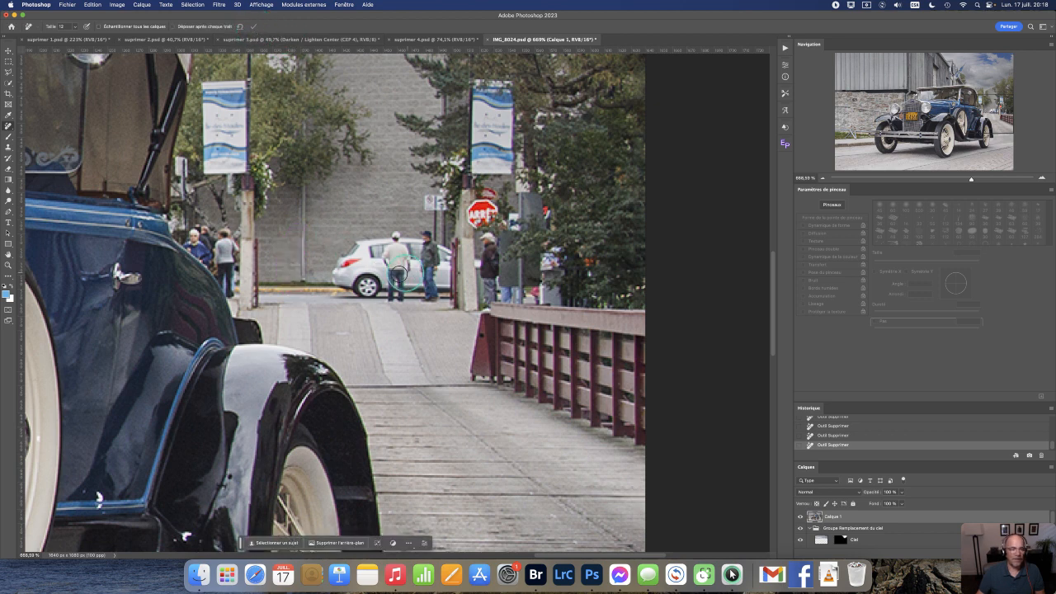
pyautogui.moveTo(425, 232)
pyautogui.mouseDown()
pyautogui.moveTo(433, 299)
pyautogui.moveTo(422, 236)
pyautogui.moveTo(400, 235)
pyautogui.moveTo(389, 296)
pyautogui.moveTo(406, 287)
pyautogui.moveTo(409, 252)
pyautogui.moveTo(385, 246)
pyautogui.moveTo(362, 246)
pyautogui.moveTo(340, 283)
pyautogui.moveTo(385, 293)
pyautogui.moveTo(362, 253)
pyautogui.moveTo(437, 280)
pyautogui.moveTo(446, 247)
pyautogui.mouseUp()
pyautogui.moveTo(443, 287)
pyautogui.mouseDown()
pyautogui.moveTo(429, 297)
pyautogui.moveTo(396, 268)
pyautogui.mouseUp()
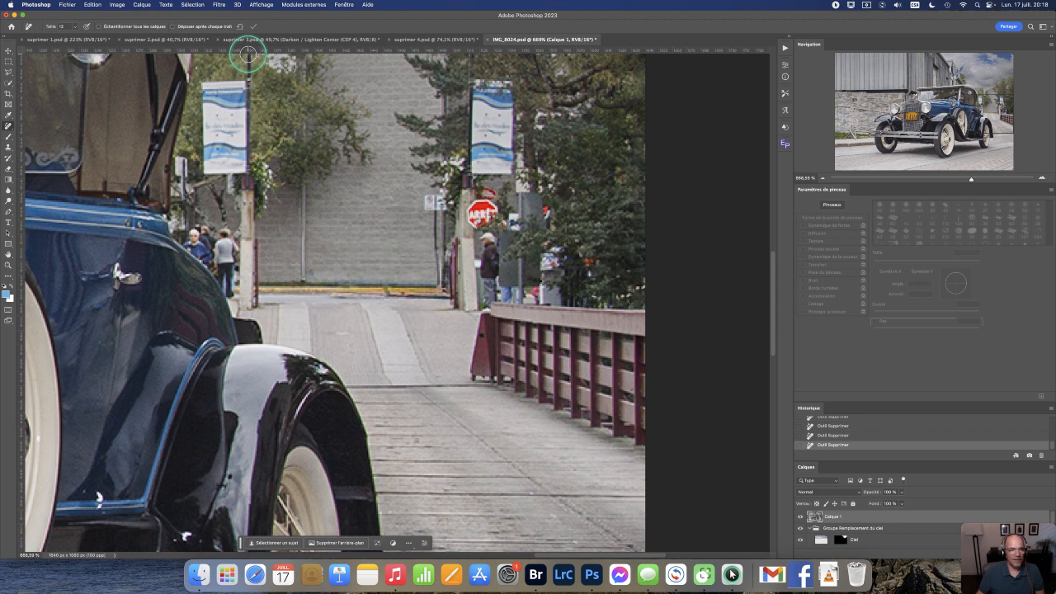
pyautogui.moveTo(430, 200); pyautogui.dragTo(430, 280)
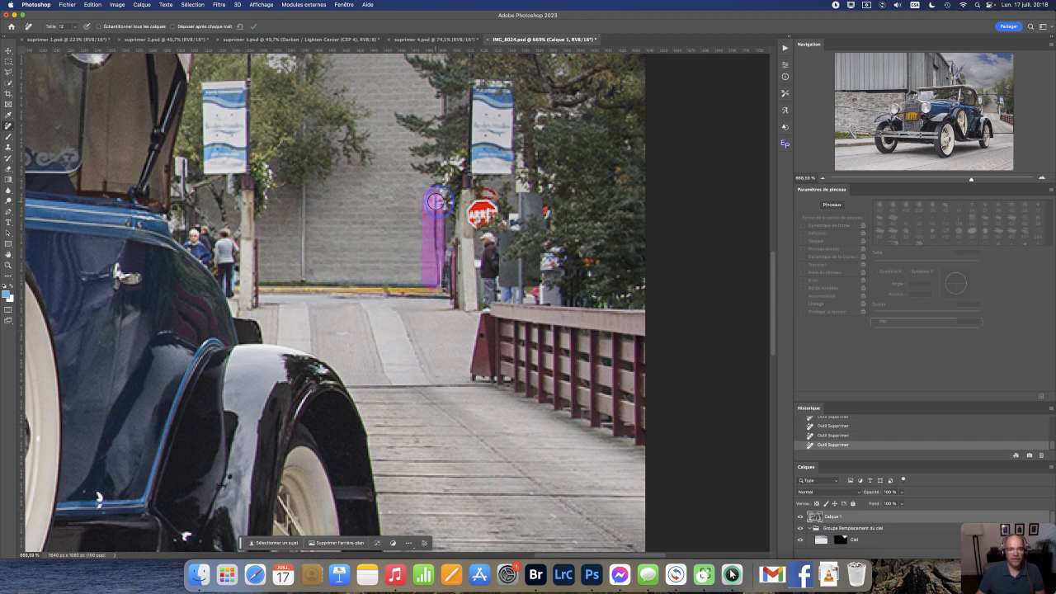
pyautogui.click(255, 27)
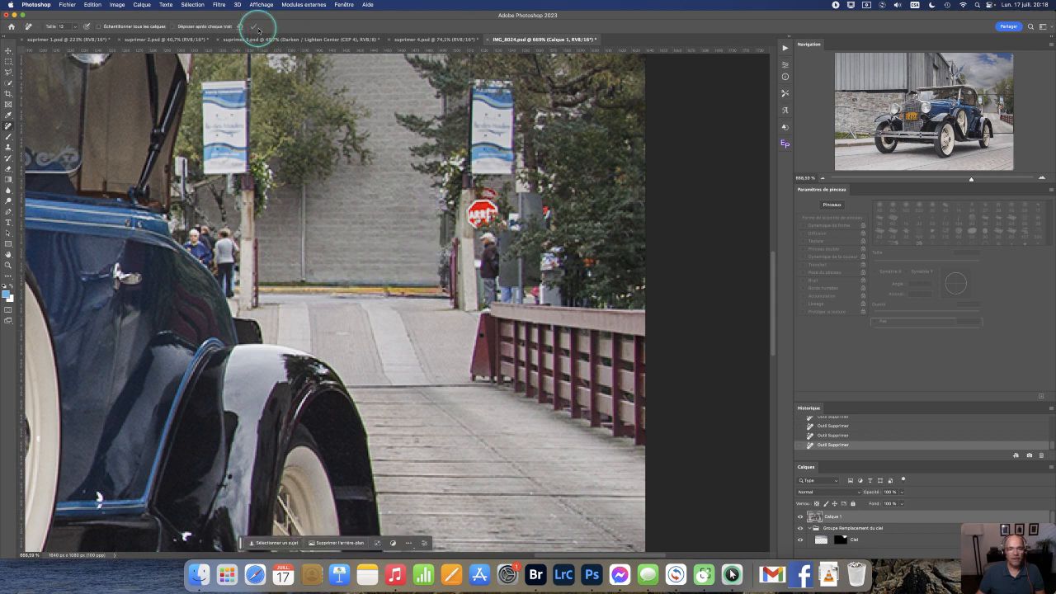
# - Remove the two blue and white banners from the posts on either side of the street
pyautogui.moveTo(468, 76)
pyautogui.mouseDown()
pyautogui.moveTo(476, 169)
pyautogui.moveTo(505, 168)
pyautogui.moveTo(508, 82)
pyautogui.moveTo(478, 82)
pyautogui.moveTo(492, 157)
pyautogui.mouseUp()
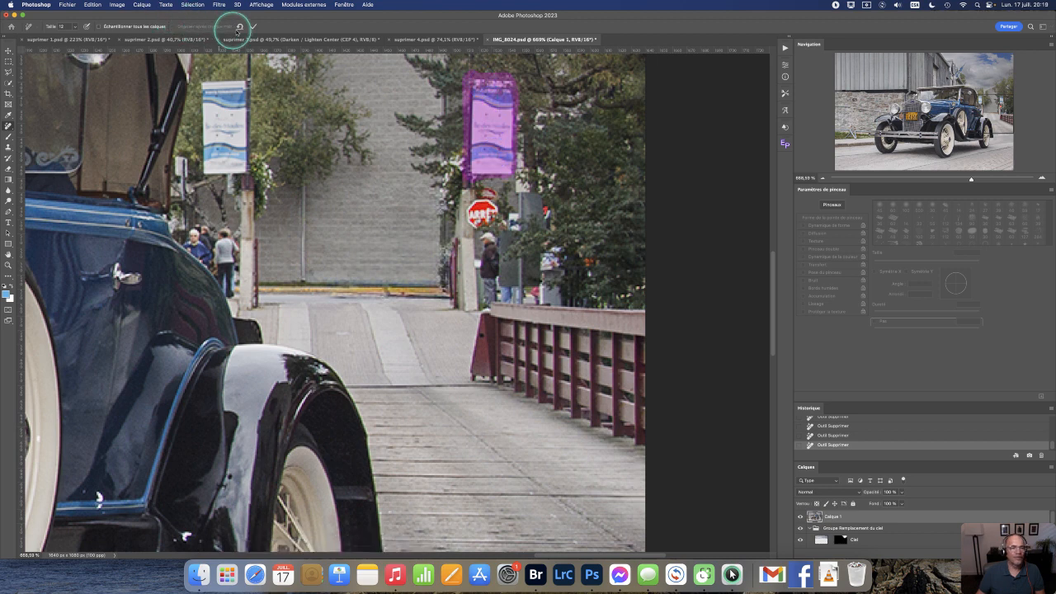
pyautogui.click(253, 27)
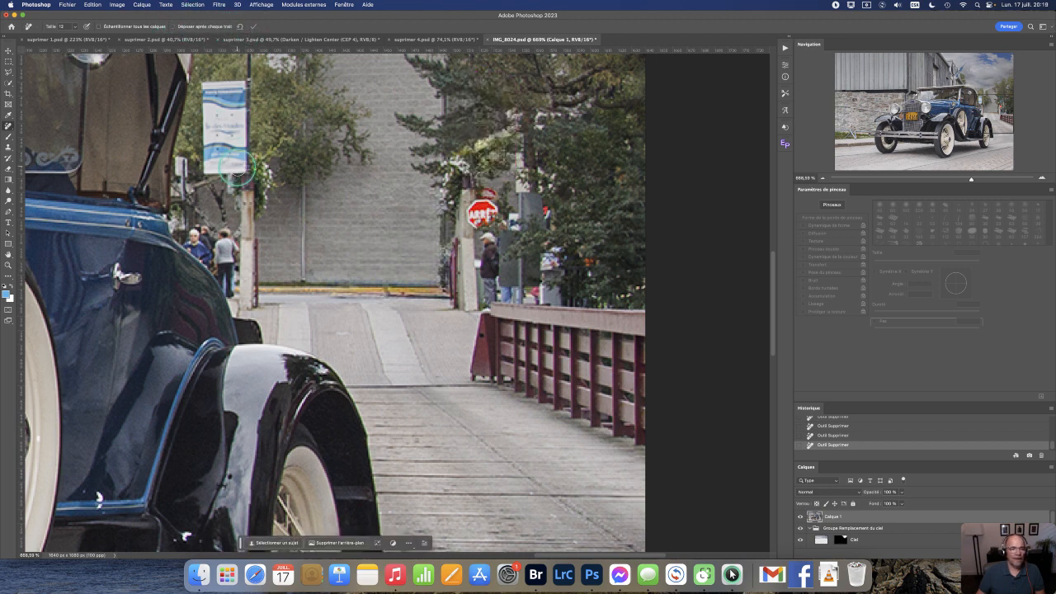
pyautogui.moveTo(241, 169)
pyautogui.mouseDown()
pyautogui.moveTo(247, 82)
pyautogui.moveTo(213, 82)
pyautogui.moveTo(204, 171)
pyautogui.moveTo(239, 166)
pyautogui.moveTo(235, 93)
pyautogui.moveTo(217, 101)
pyautogui.moveTo(216, 159)
pyautogui.moveTo(230, 151)
pyautogui.moveTo(226, 110)
pyautogui.mouseUp()
pyautogui.click(253, 26)
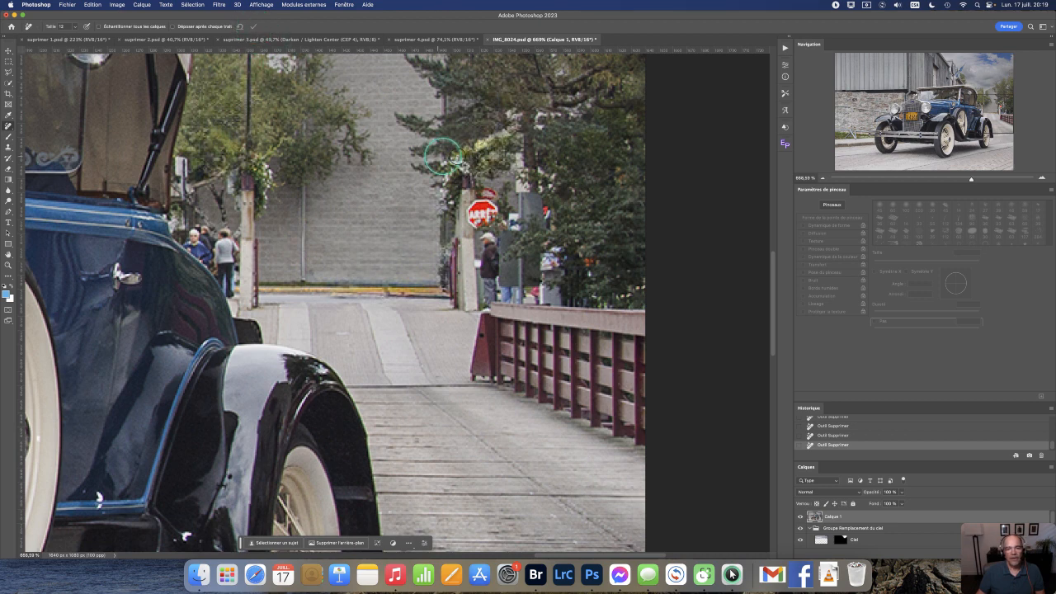
# - Erase the flower garland hanging above the post beside the ARRÊT sign, using a size 12 Remove brush
pyautogui.moveTo(480, 169)
pyautogui.mouseDown()
pyautogui.moveTo(504, 163)
pyautogui.moveTo(510, 140)
pyautogui.moveTo(482, 163)
pyautogui.mouseUp()
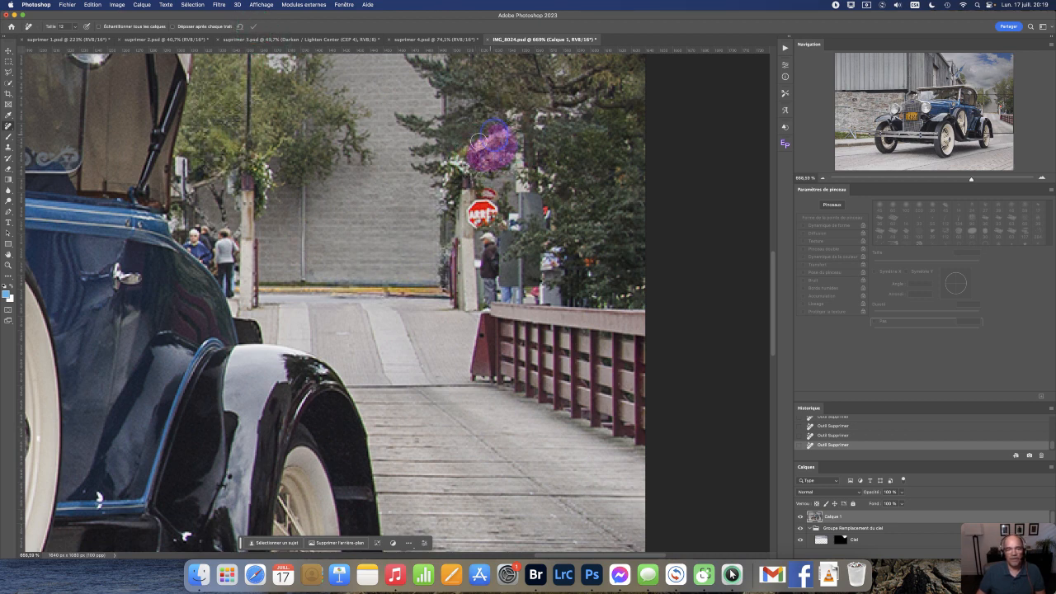
pyautogui.click(254, 27)
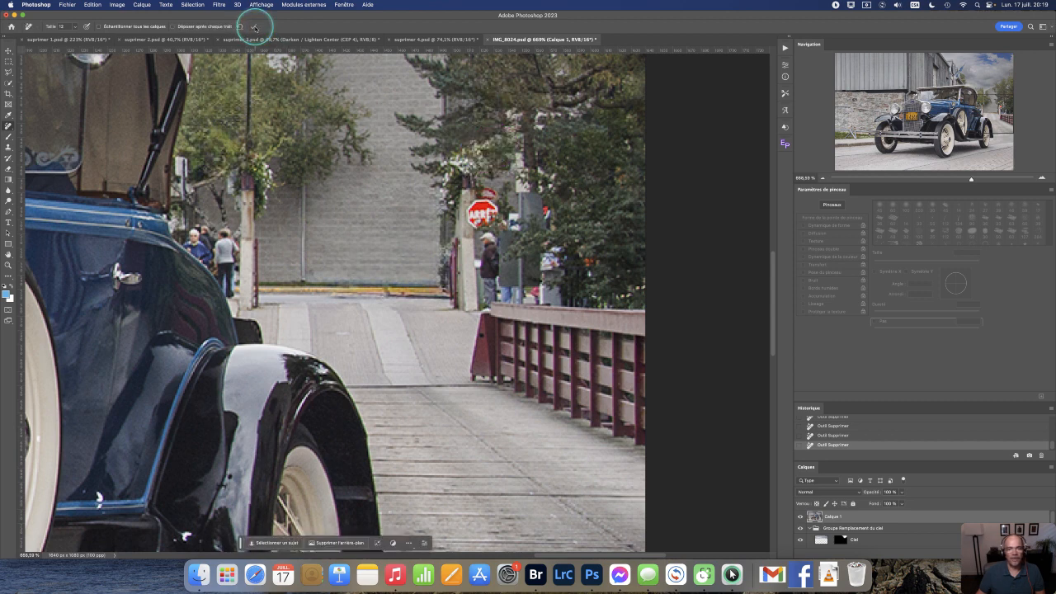
pyautogui.moveTo(440, 154); pyautogui.dragTo(466, 161)
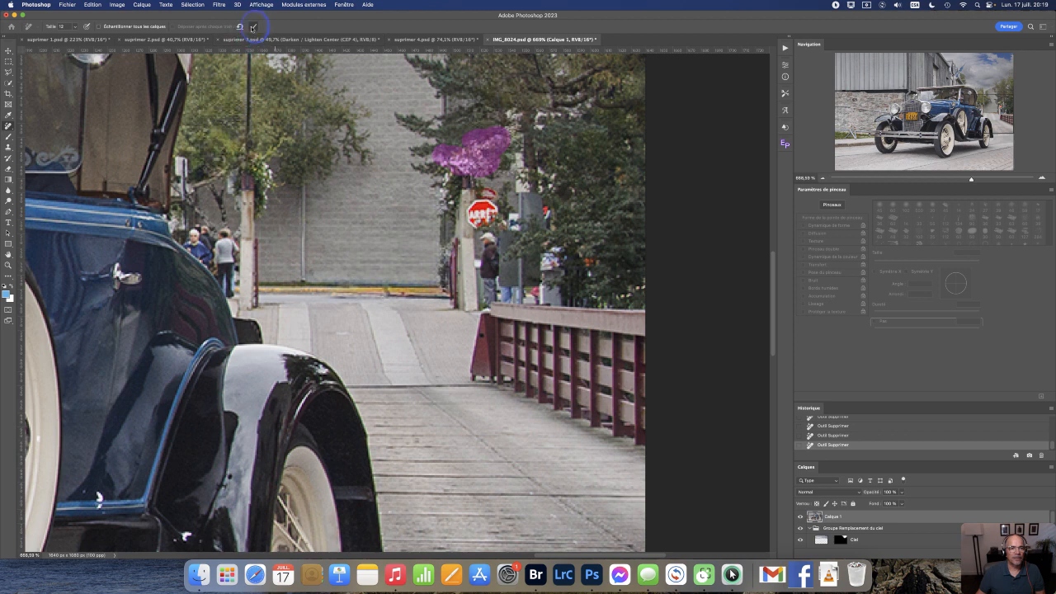
pyautogui.click(254, 26)
# - Remove the red ARRÊT sign and the man standing beside the post, and clean up the post's upper part
pyautogui.moveTo(472, 206)
pyautogui.mouseDown()
pyautogui.moveTo(495, 216)
pyautogui.moveTo(489, 229)
pyautogui.moveTo(485, 198)
pyautogui.mouseUp()
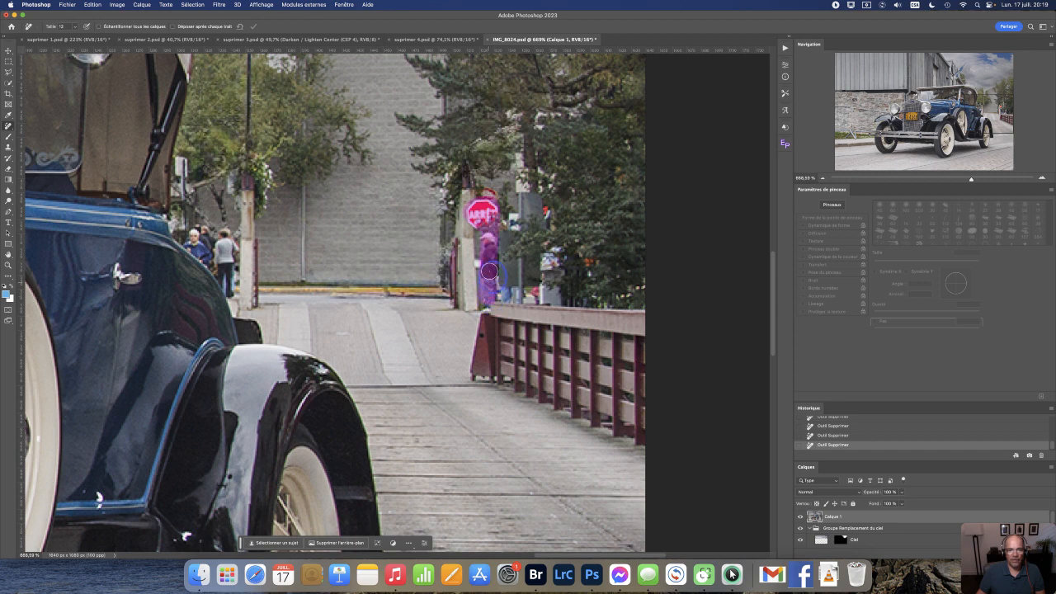
pyautogui.click(253, 26)
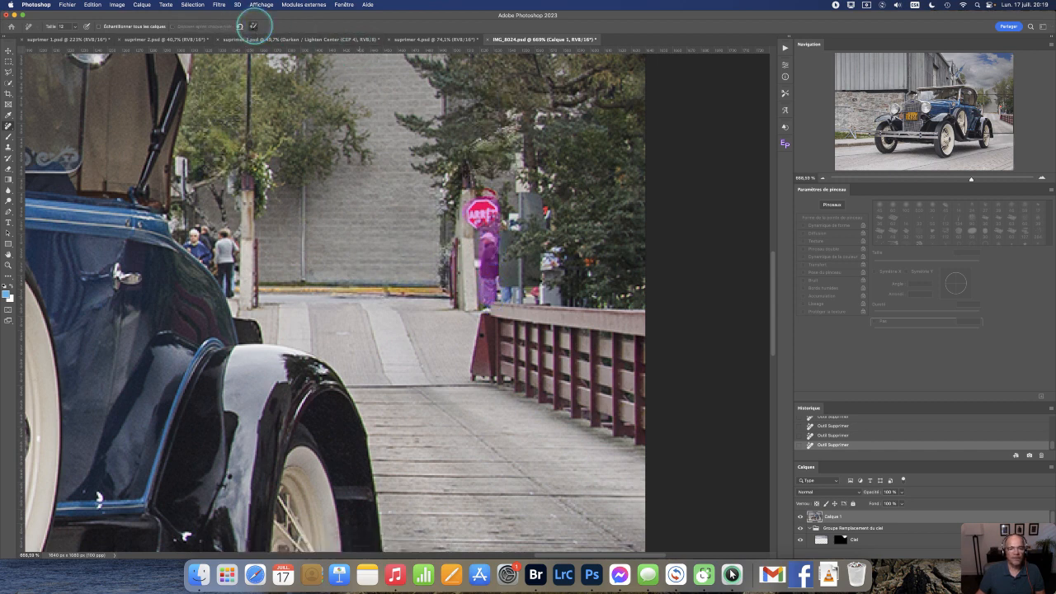
pyautogui.moveTo(464, 243); pyautogui.dragTo(467, 196)
pyautogui.click(254, 27)
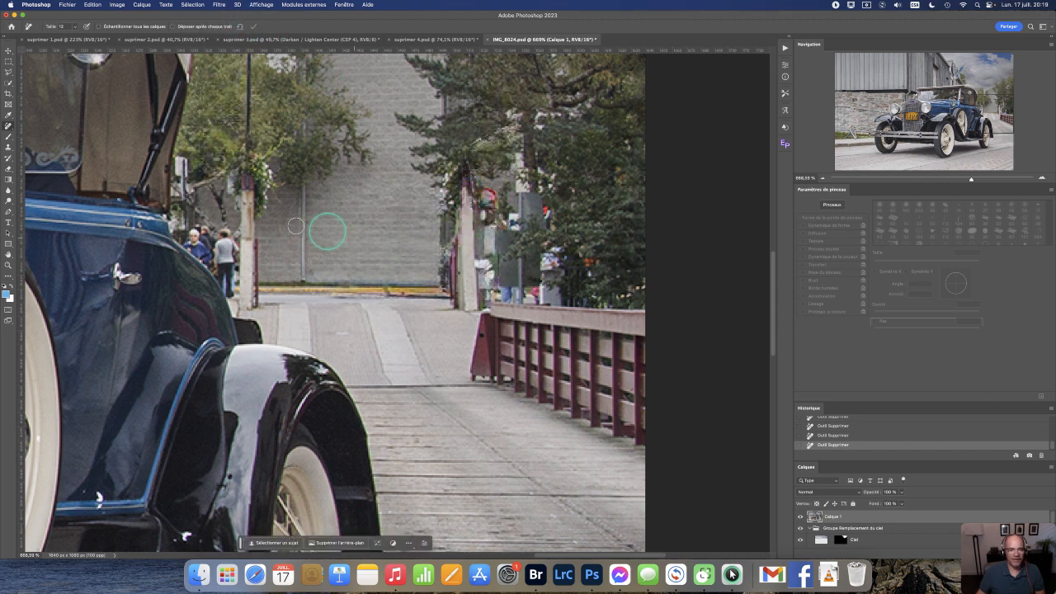
# - Remove the group of people between the car's rear and the near post, and clean up the leftover patches on the wall
pyautogui.moveTo(221, 232)
pyautogui.mouseDown()
pyautogui.moveTo(234, 287)
pyautogui.moveTo(191, 239)
pyautogui.mouseUp()
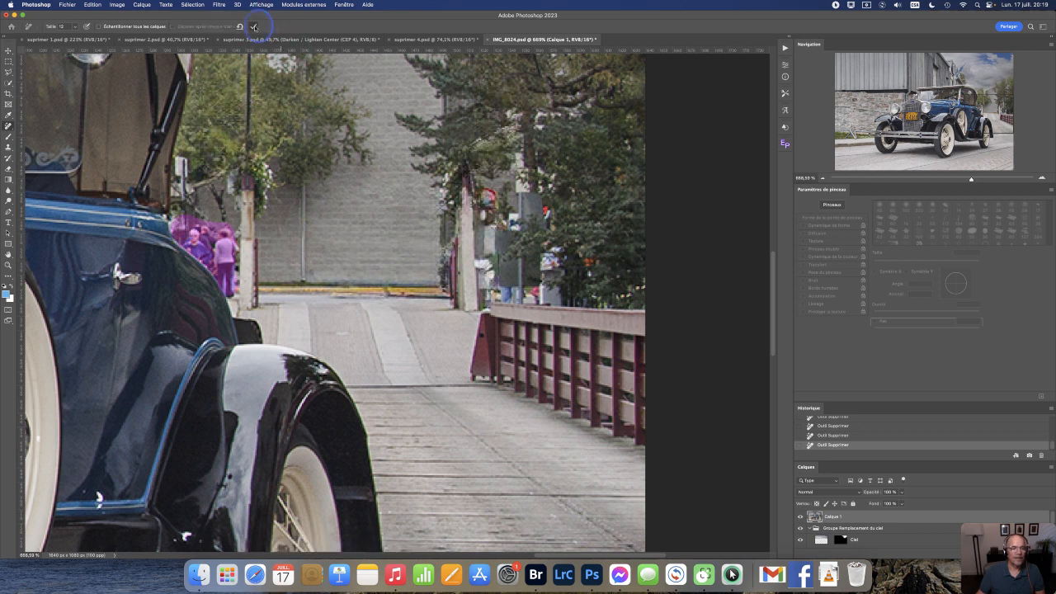
pyautogui.moveTo(207, 237)
pyautogui.mouseDown()
pyautogui.moveTo(231, 272)
pyautogui.moveTo(234, 250)
pyautogui.mouseUp()
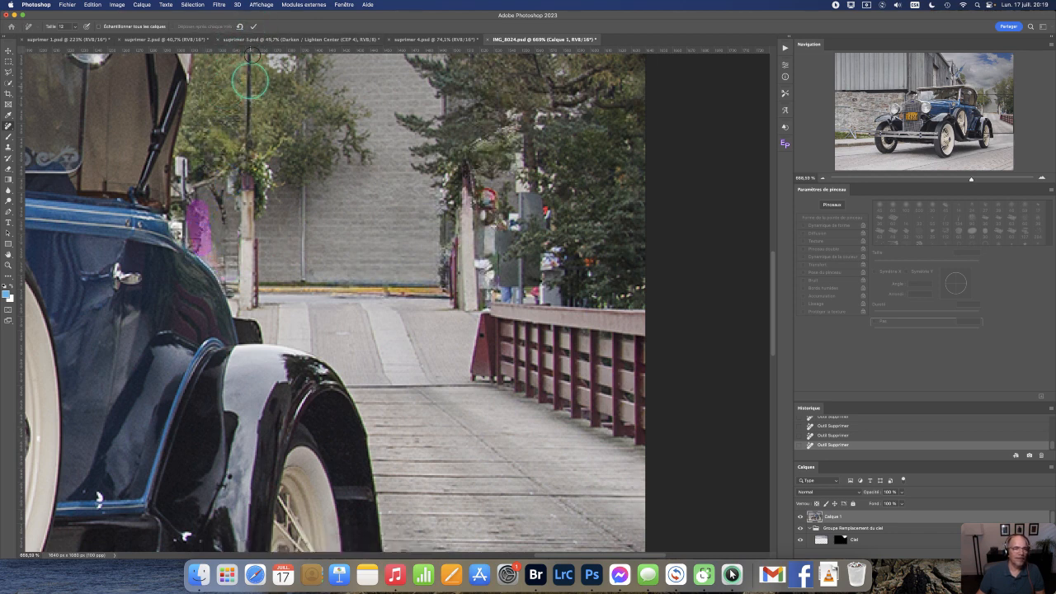
pyautogui.click(254, 27)
pyautogui.moveTo(220, 188)
pyautogui.mouseDown()
pyautogui.moveTo(225, 217)
pyautogui.moveTo(211, 177)
pyautogui.mouseUp()
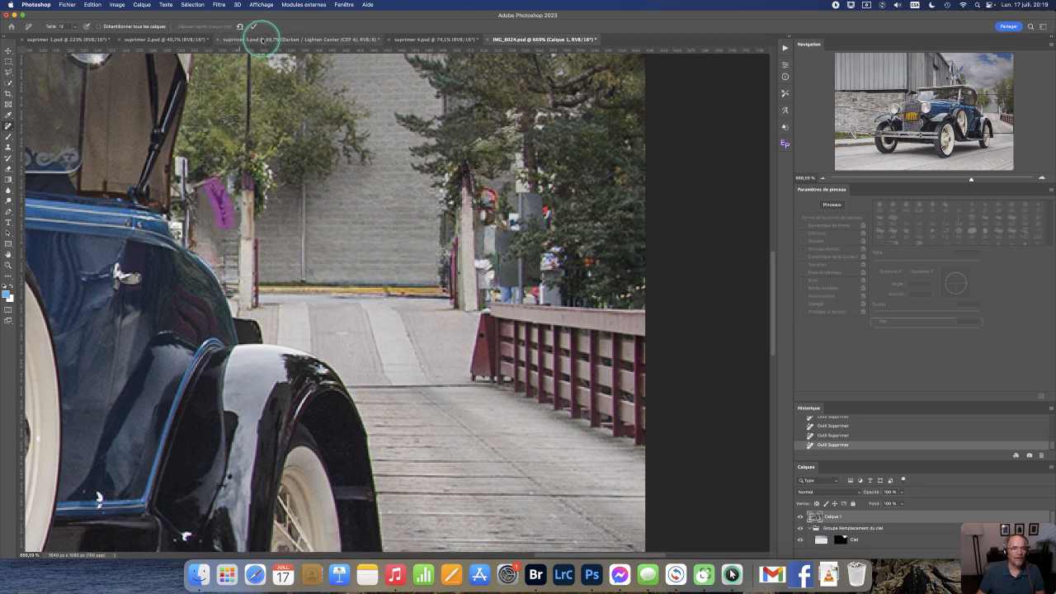
pyautogui.moveTo(221, 239)
pyautogui.mouseDown()
pyautogui.moveTo(227, 276)
pyautogui.moveTo(195, 221)
pyautogui.mouseUp()
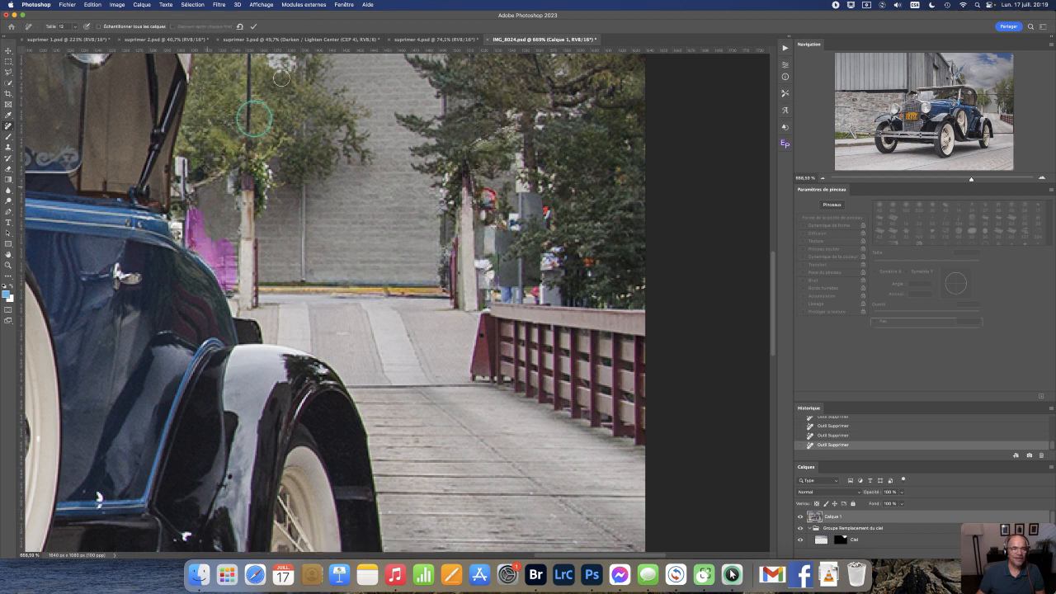
pyautogui.click(255, 27)
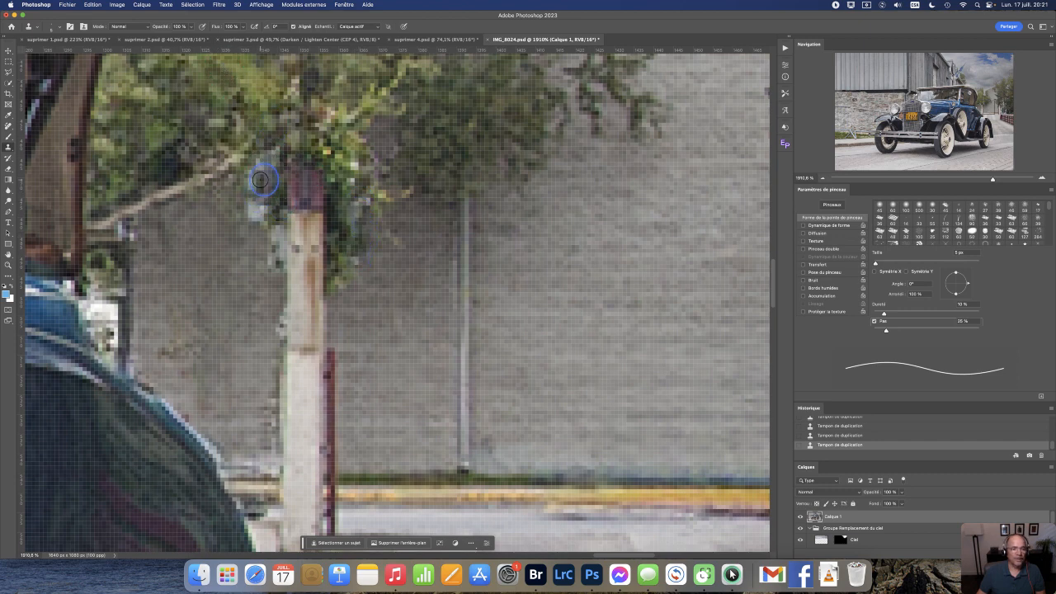
pyautogui.moveTo(989, 179); pyautogui.dragTo(940, 193)
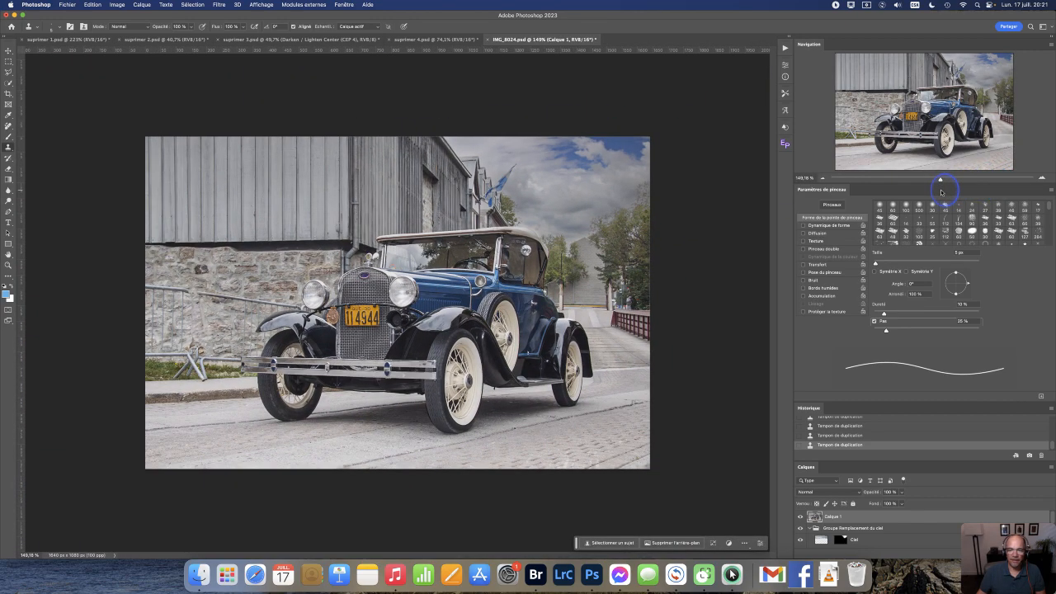
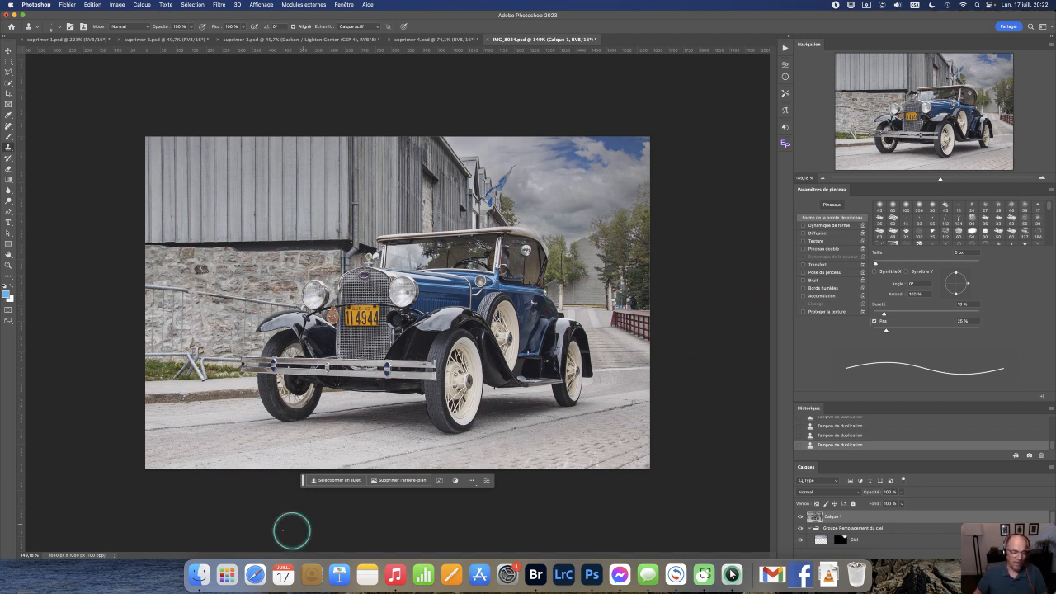
# - Switch to Safari, load the duobjectif.ca website and move the browser window beside the Photoshop panels
pyautogui.click(257, 575)
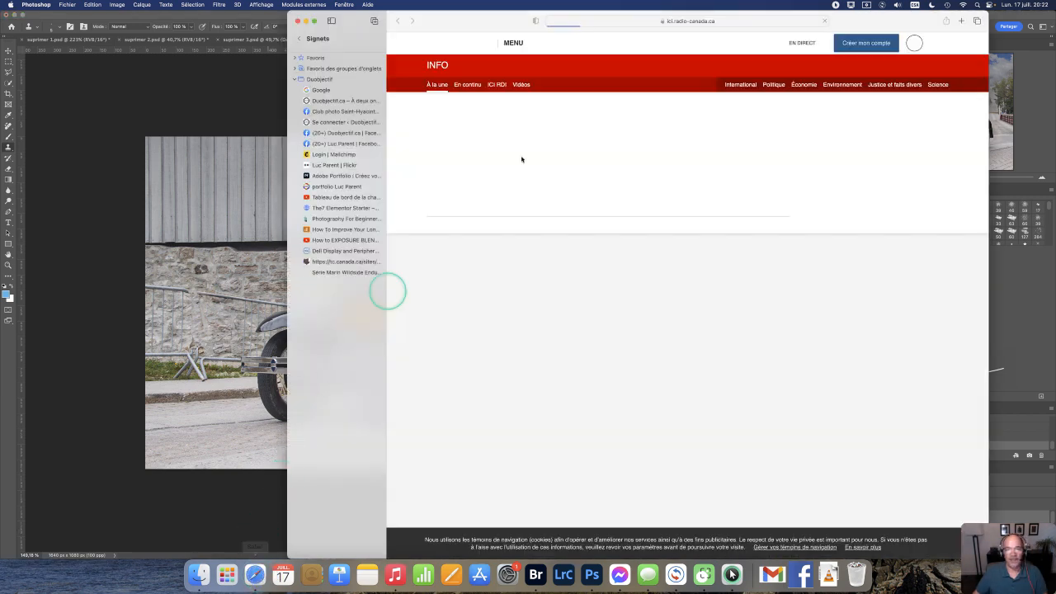
pyautogui.click(702, 20)
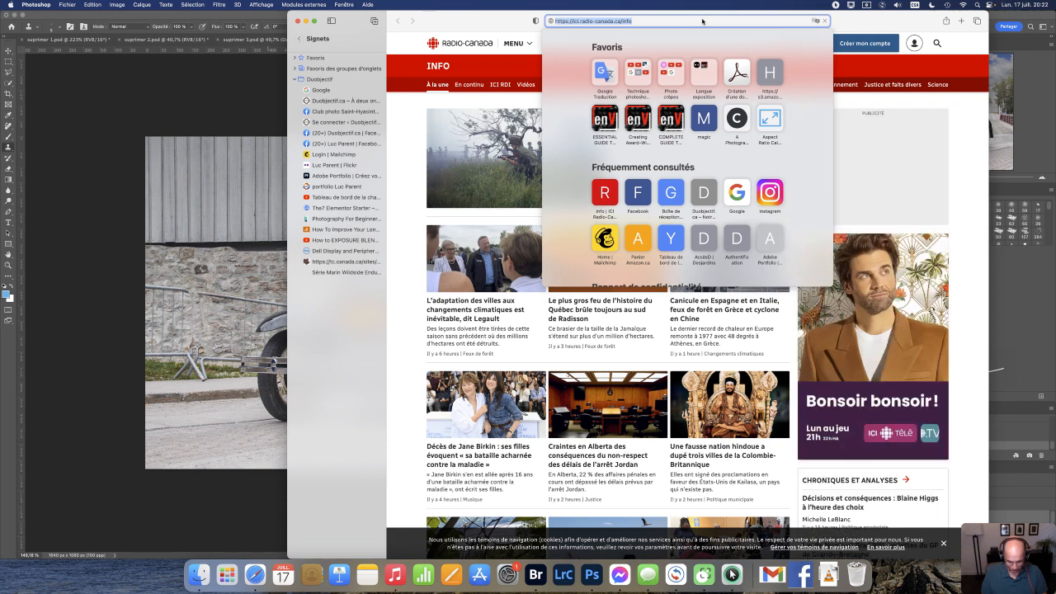
pyautogui.write('duobj')
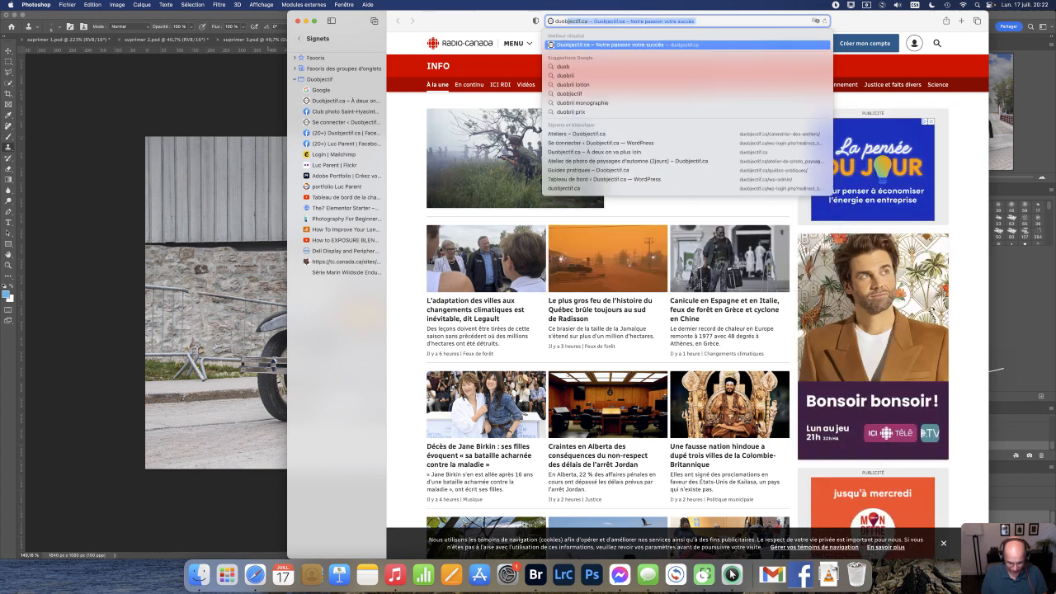
pyautogui.write('ec')
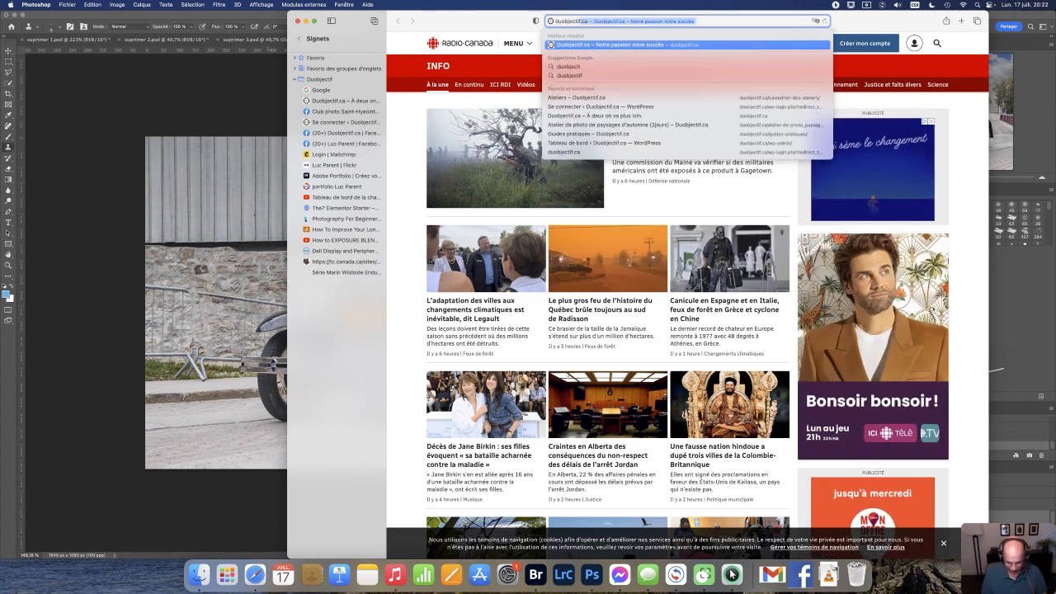
pyautogui.write('tif.ca')
pyautogui.press('Return')
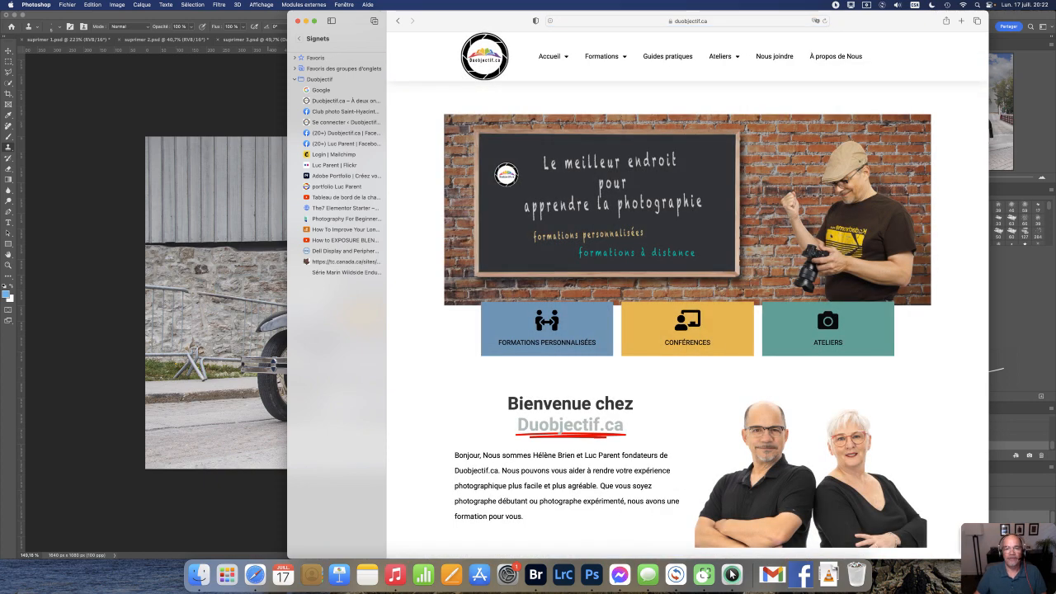
pyautogui.moveTo(504, 12); pyautogui.dragTo(292, 9)
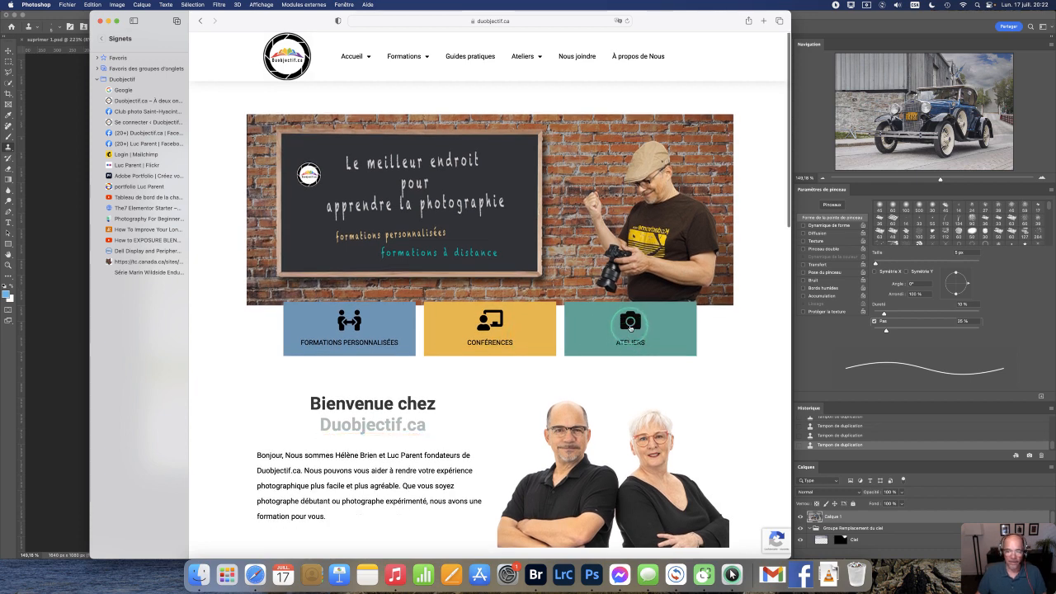
# - Open the site's Ateliers calendar and look through the scheduled workshops
pyautogui.click(631, 327)
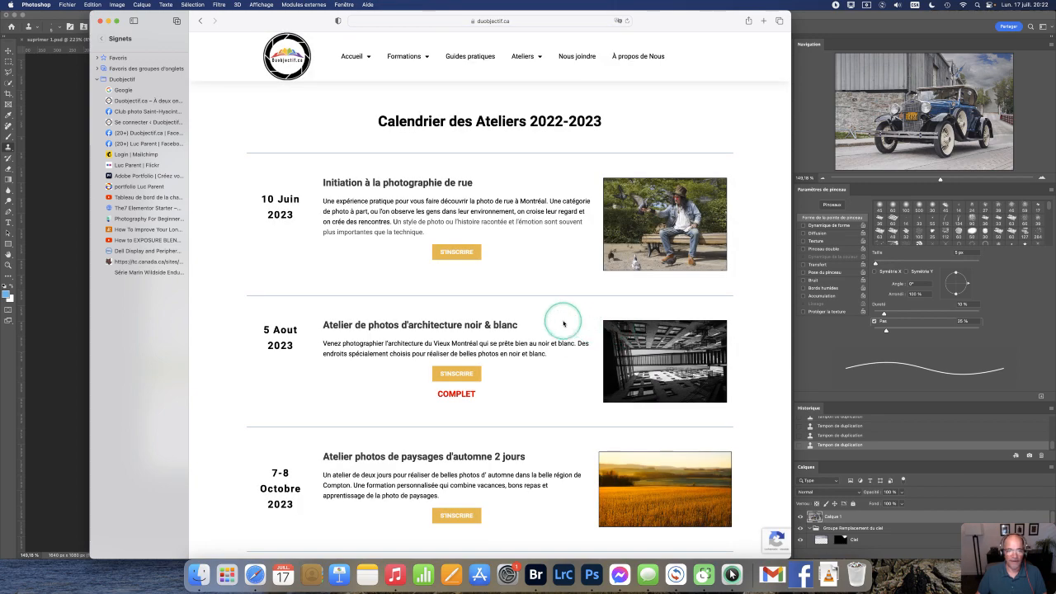
pyautogui.scroll(-3, 563, 324)
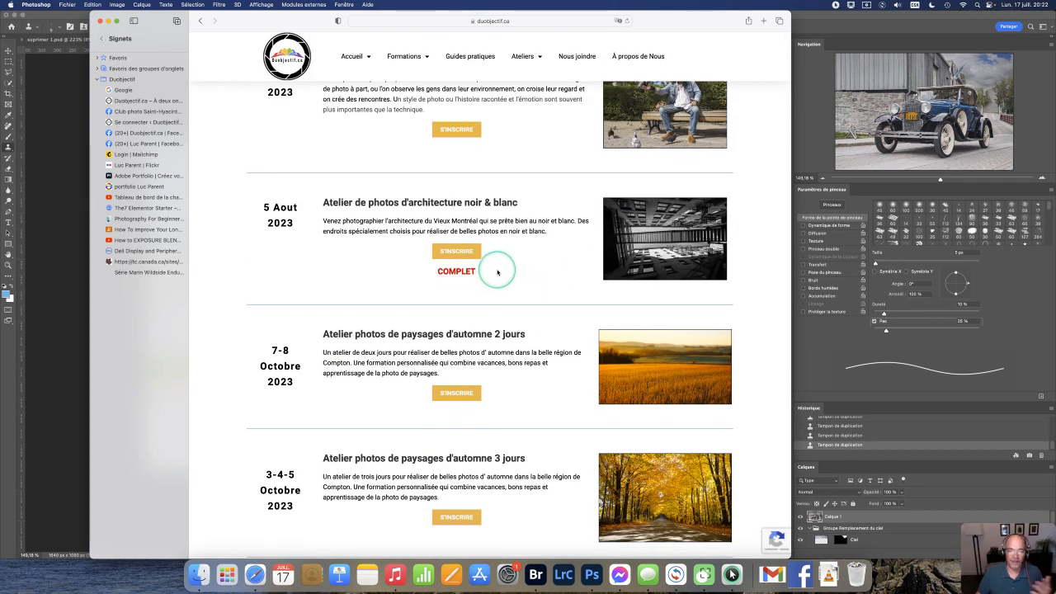
pyautogui.scroll(-3, 476, 345)
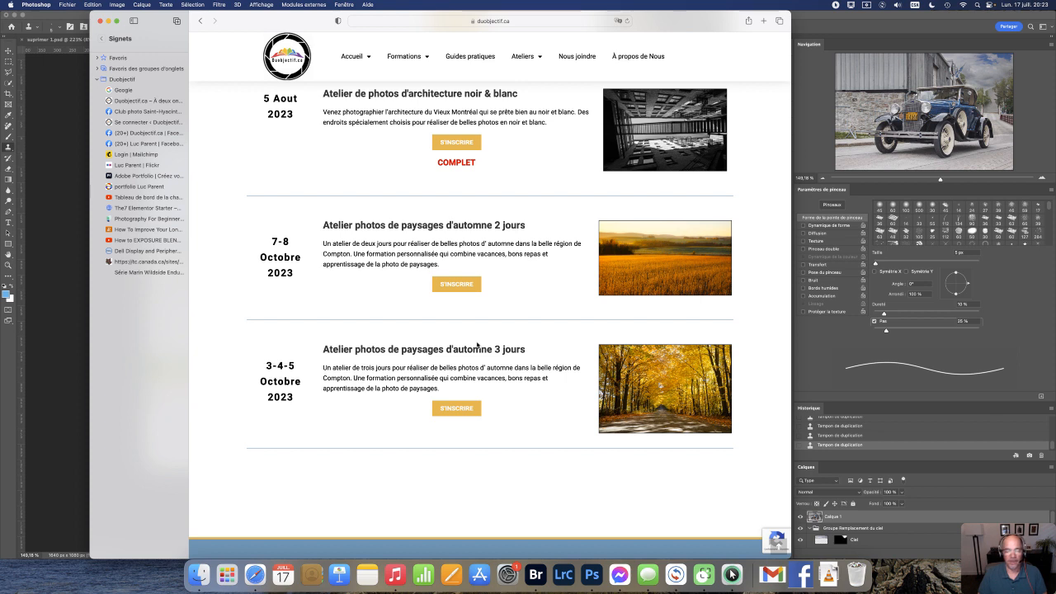
# - Open the two-day autumn landscape workshop page and review its description, testimonials, photos and registration form
pyautogui.click(463, 288)
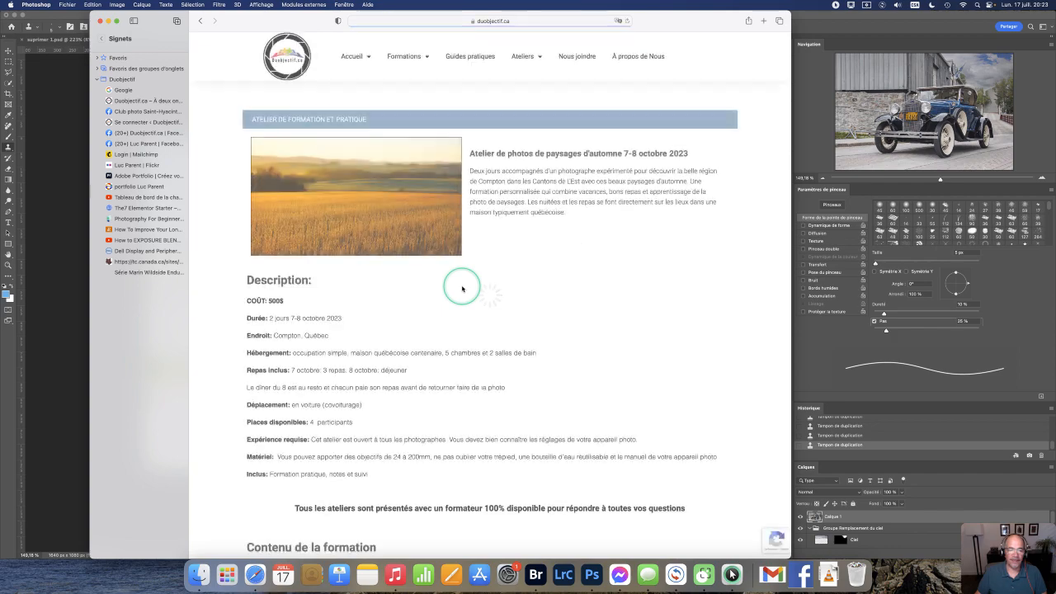
pyautogui.scroll(-5, 396, 302)
pyautogui.scroll(5, 395, 476)
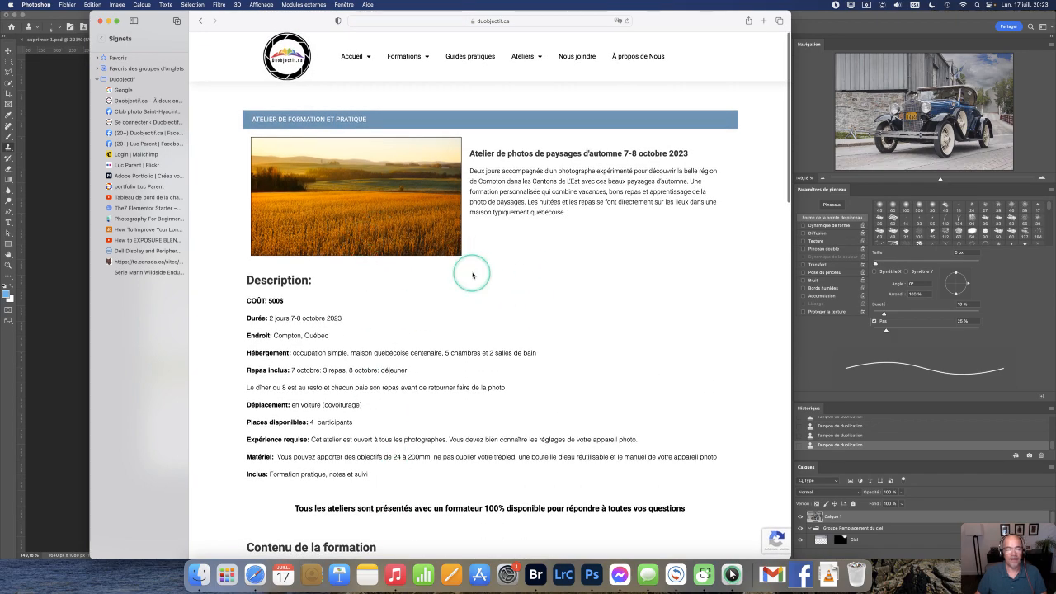
pyautogui.scroll(-10, 472, 272)
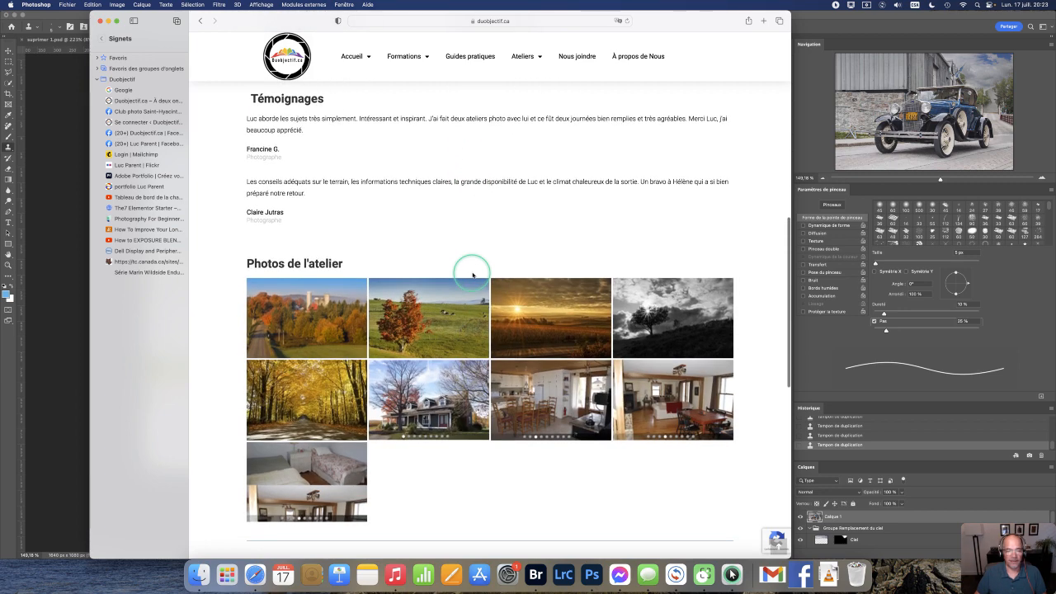
pyautogui.scroll(-2, 382, 326)
pyautogui.scroll(-9, 382, 326)
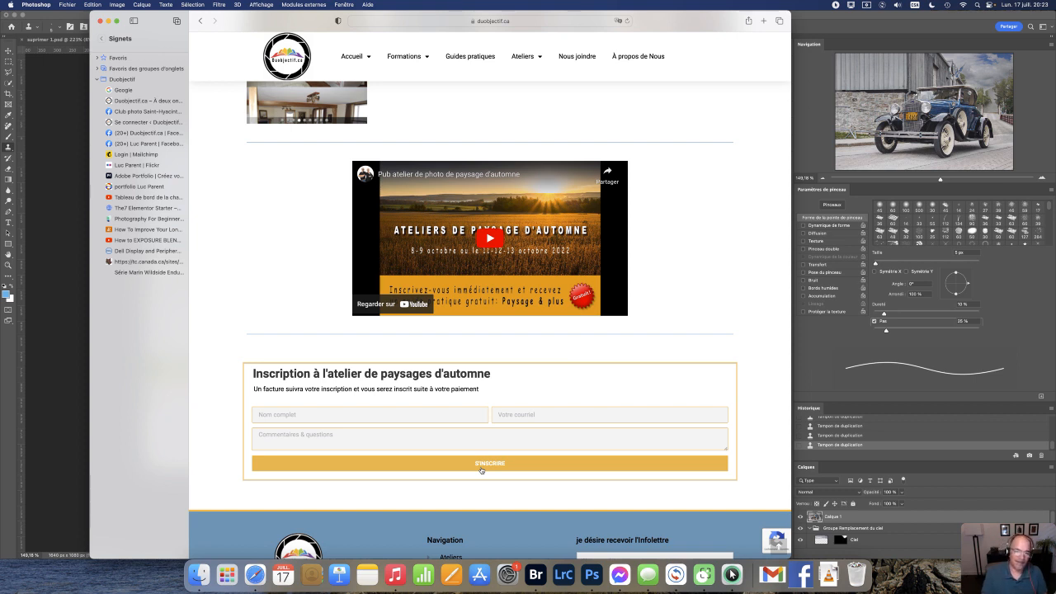
pyautogui.scroll(10, 482, 469)
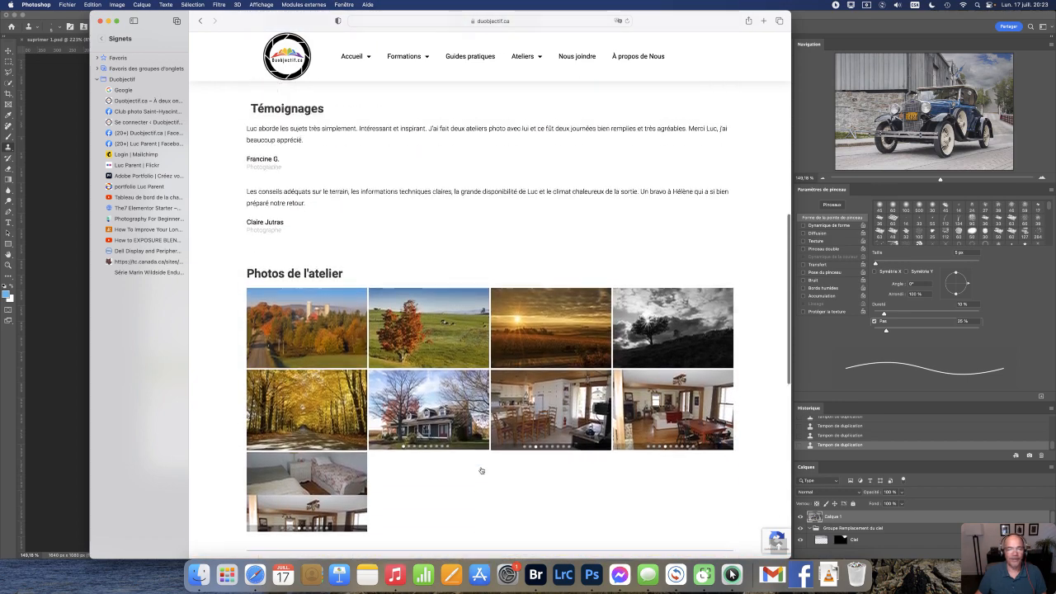
pyautogui.scroll(5, 482, 470)
# - Open the Capsules de formation gratuites page and look through the list of free remote training sessions
pyautogui.click(430, 124)
pyautogui.moveTo(421, 60)
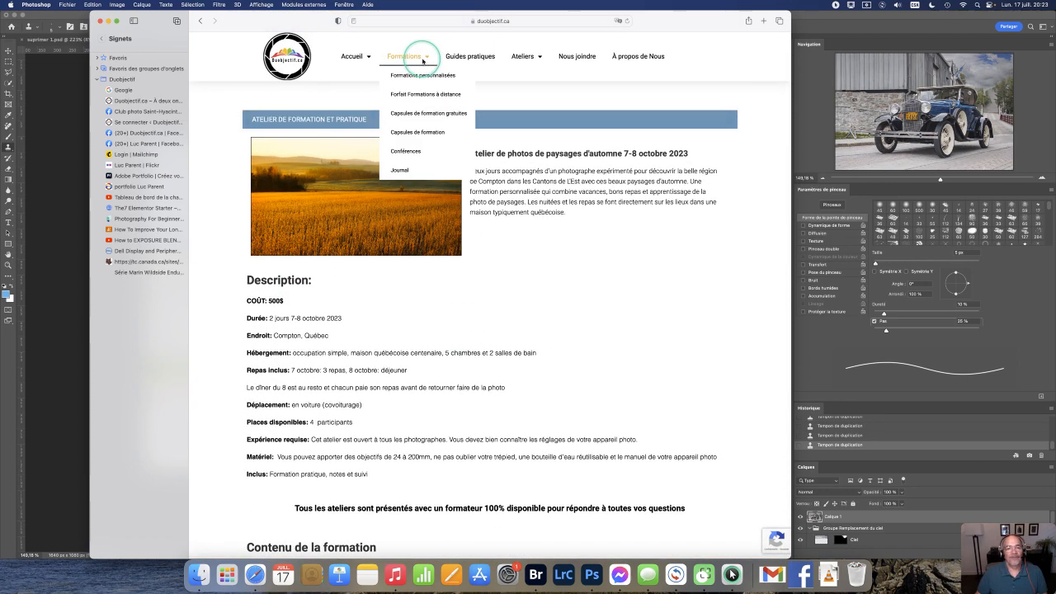
pyautogui.click(418, 95)
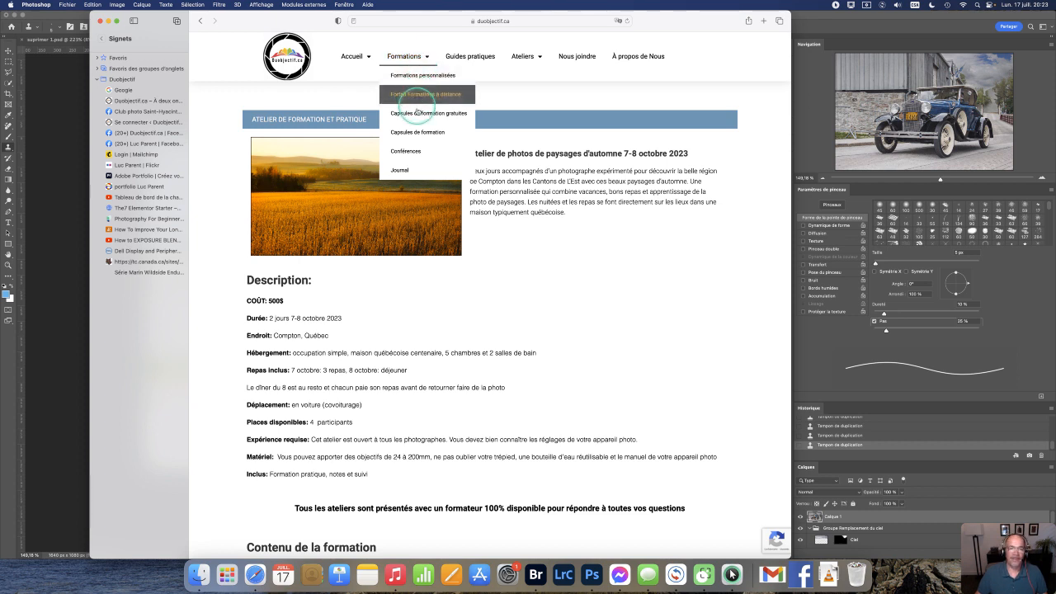
pyautogui.click(418, 115)
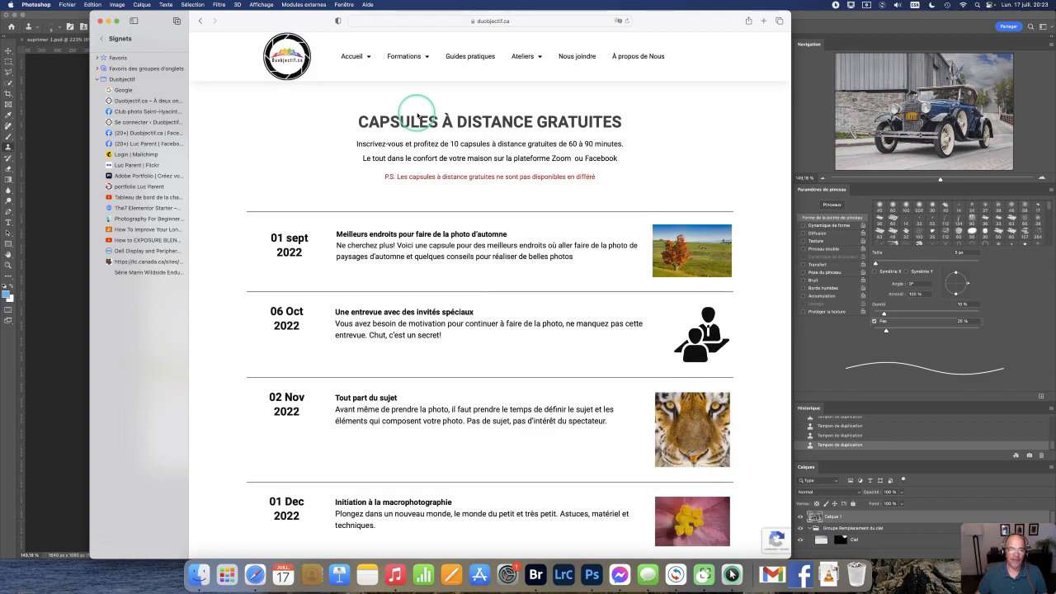
pyautogui.scroll(-2, 462, 320)
pyautogui.scroll(-10, 462, 322)
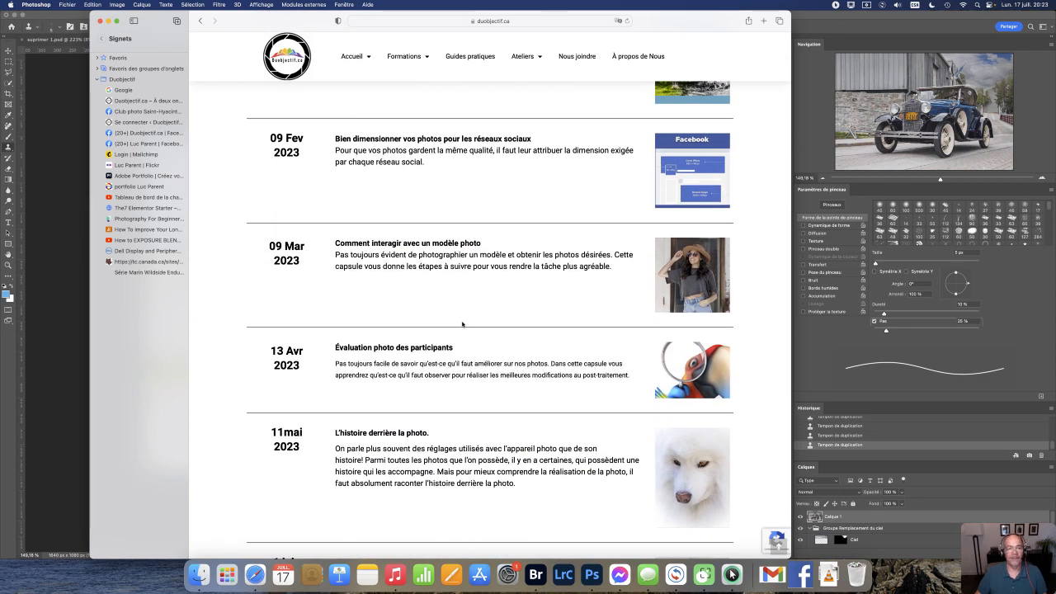
pyautogui.scroll(-3, 462, 324)
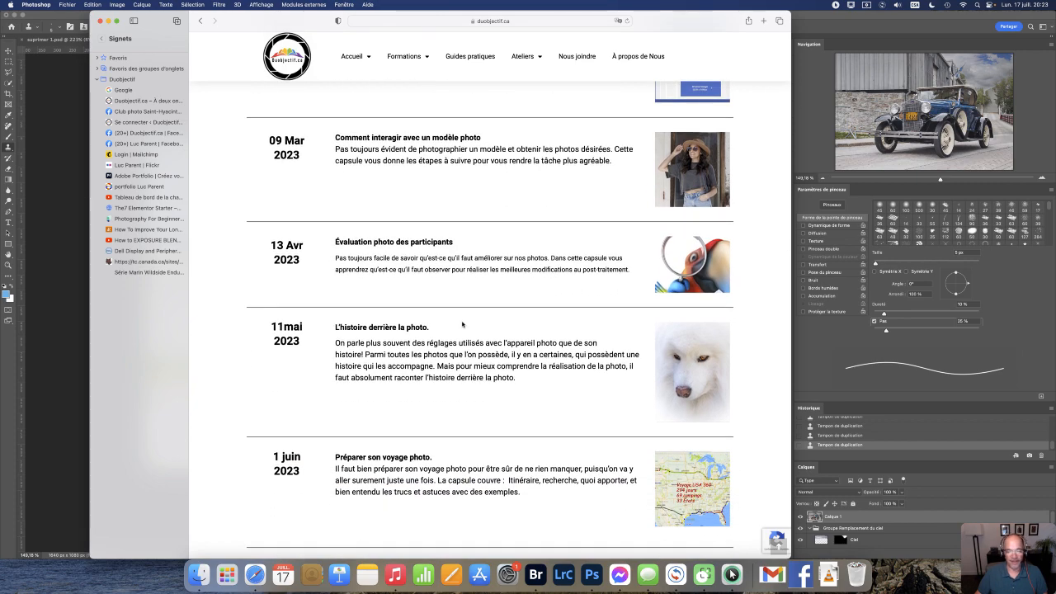
pyautogui.scroll(10, 462, 325)
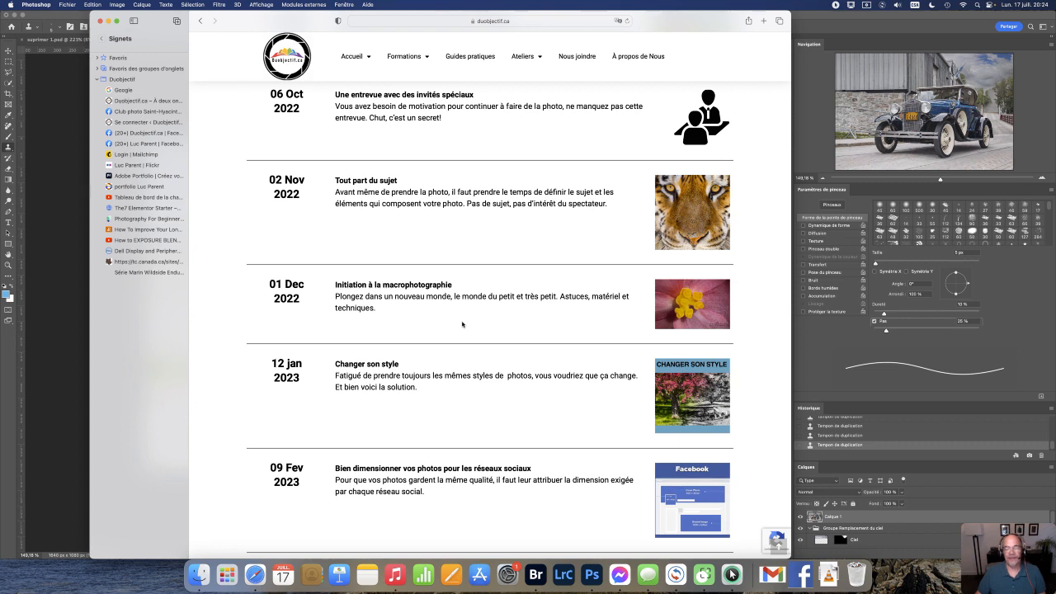
pyautogui.scroll(3, 462, 324)
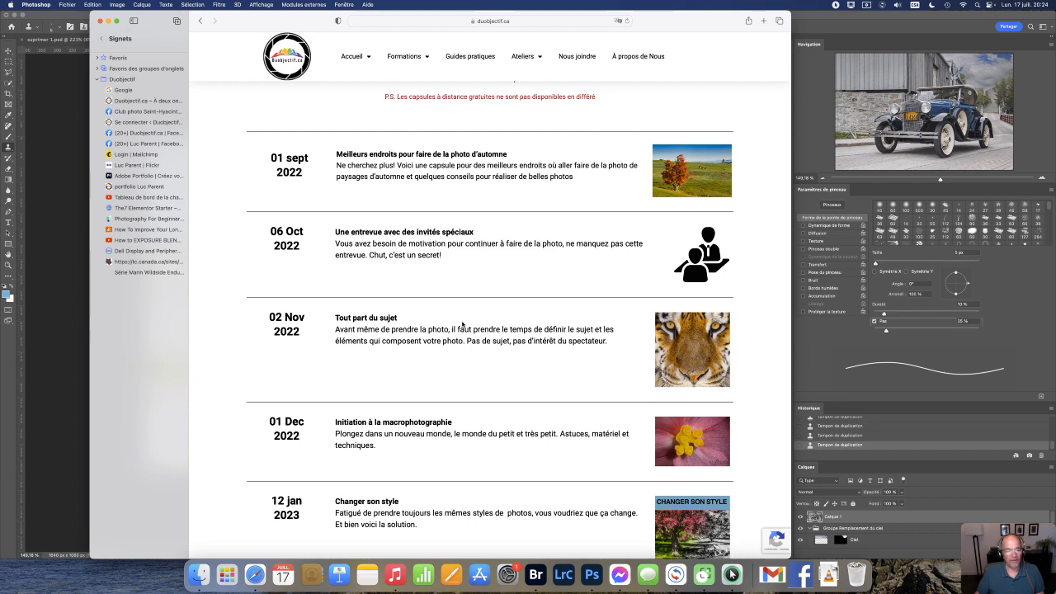
pyautogui.scroll(3, 462, 324)
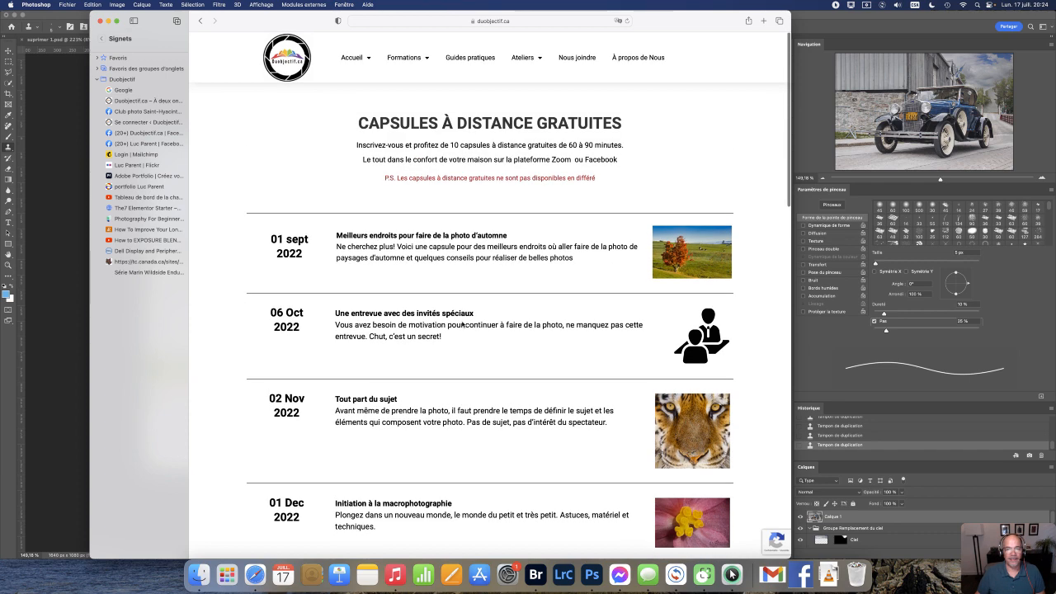
# - Open the Guides pratiques page and look through the PDF photography guides and the order form below them
pyautogui.click(523, 177)
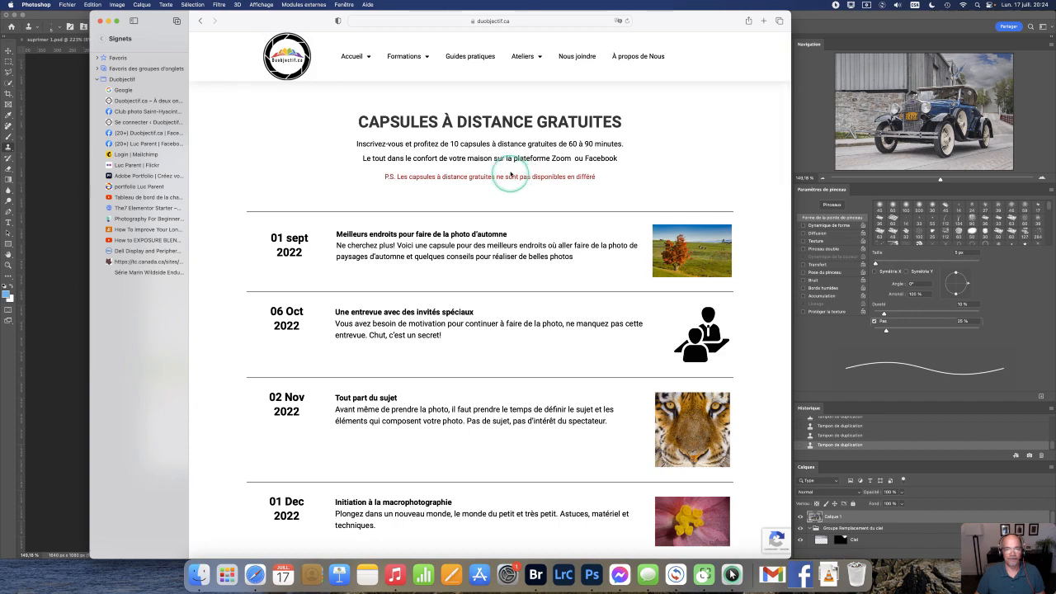
pyautogui.click(475, 57)
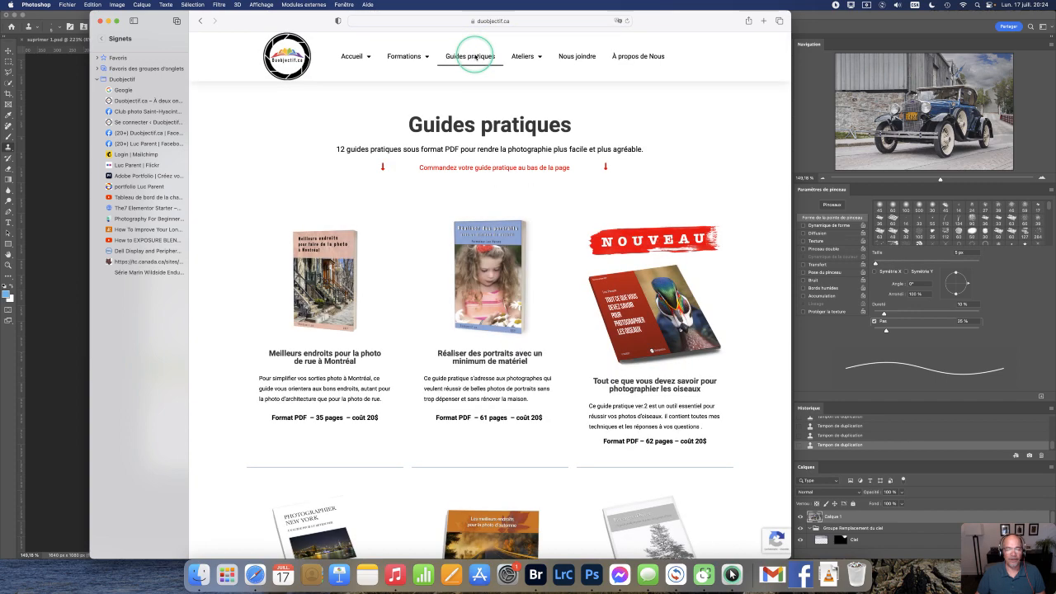
pyautogui.scroll(-10, 479, 221)
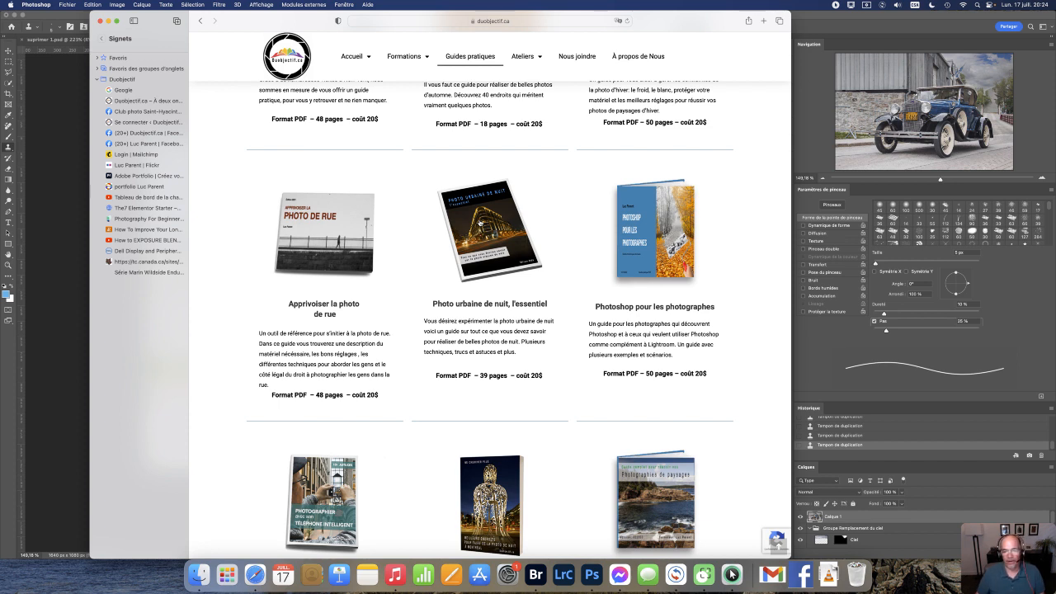
pyautogui.click(692, 251)
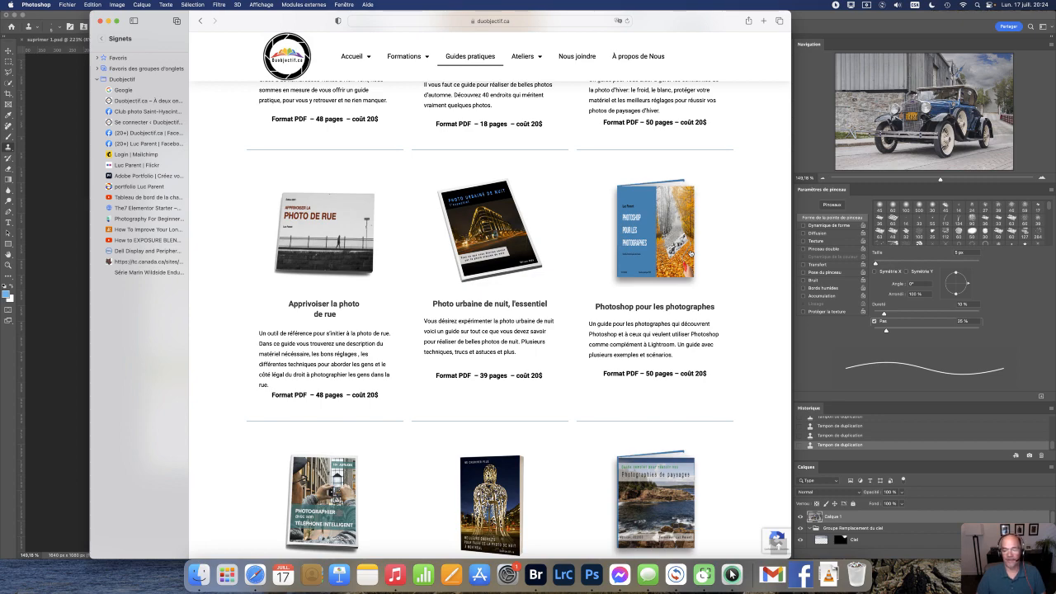
pyautogui.scroll(-10, 691, 253)
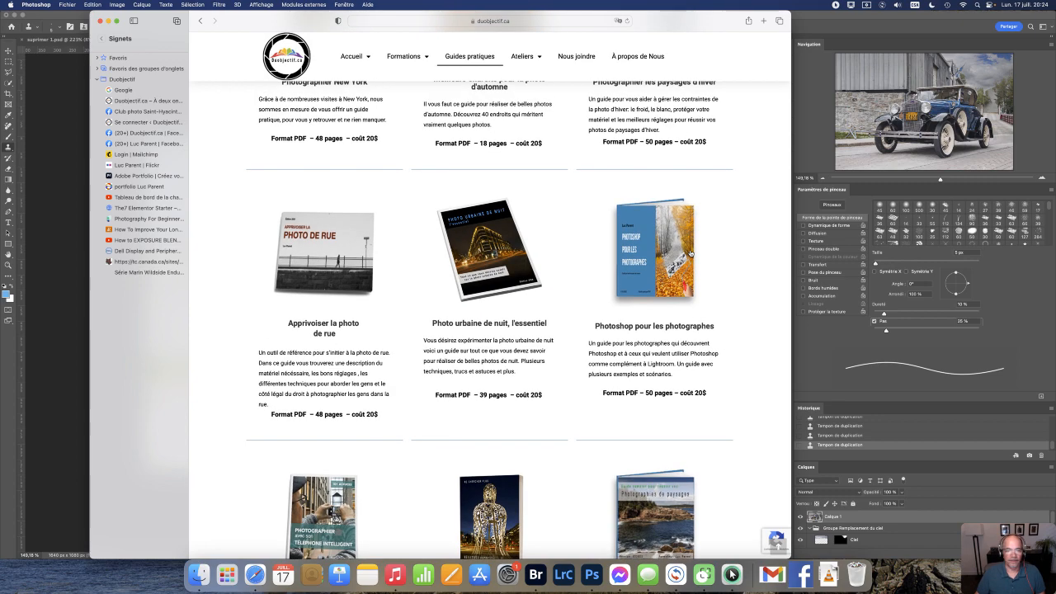
pyautogui.scroll(-2, 691, 253)
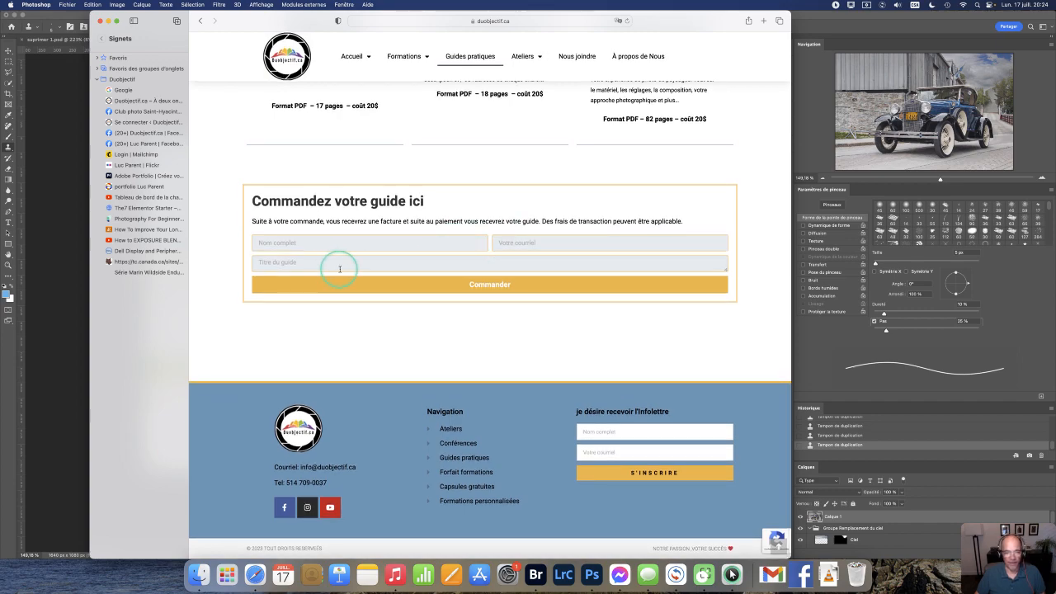
pyautogui.scroll(9, 334, 269)
pyautogui.scroll(5, 341, 269)
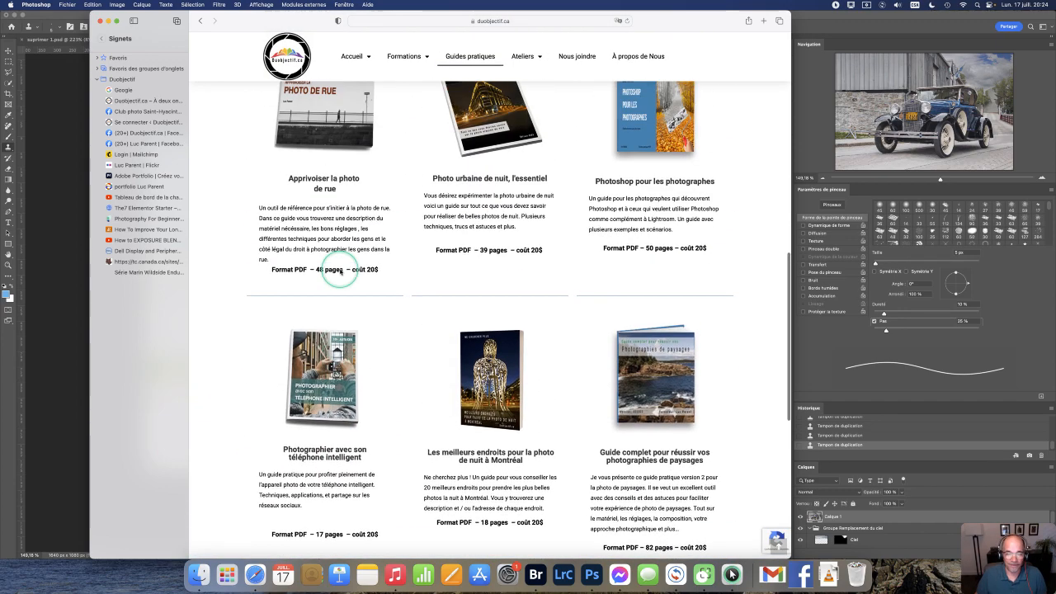
pyautogui.scroll(3, 340, 271)
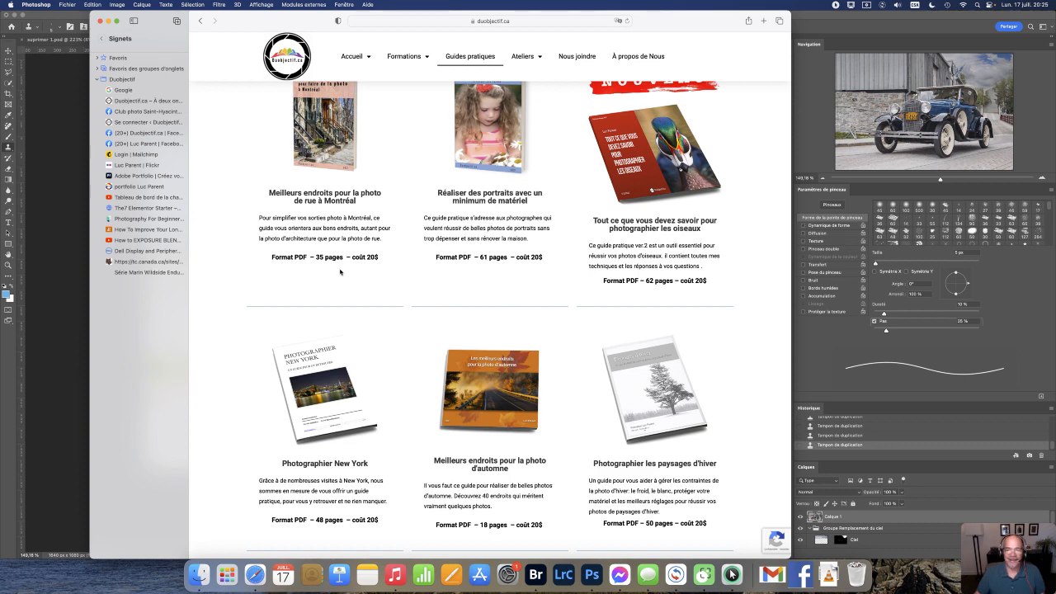
pyautogui.scroll(3, 437, 290)
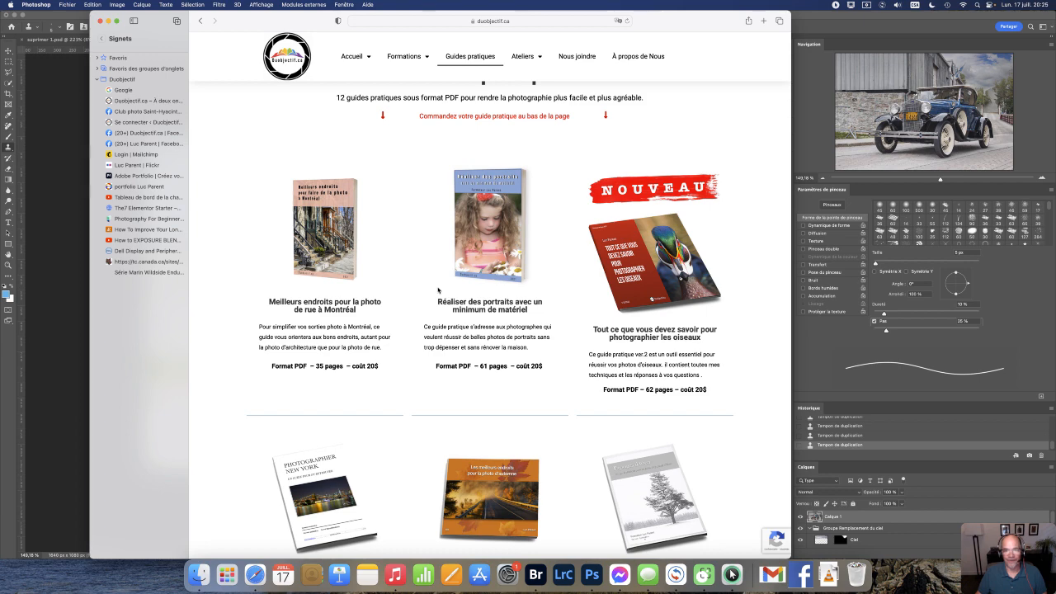
pyautogui.scroll(2, 437, 290)
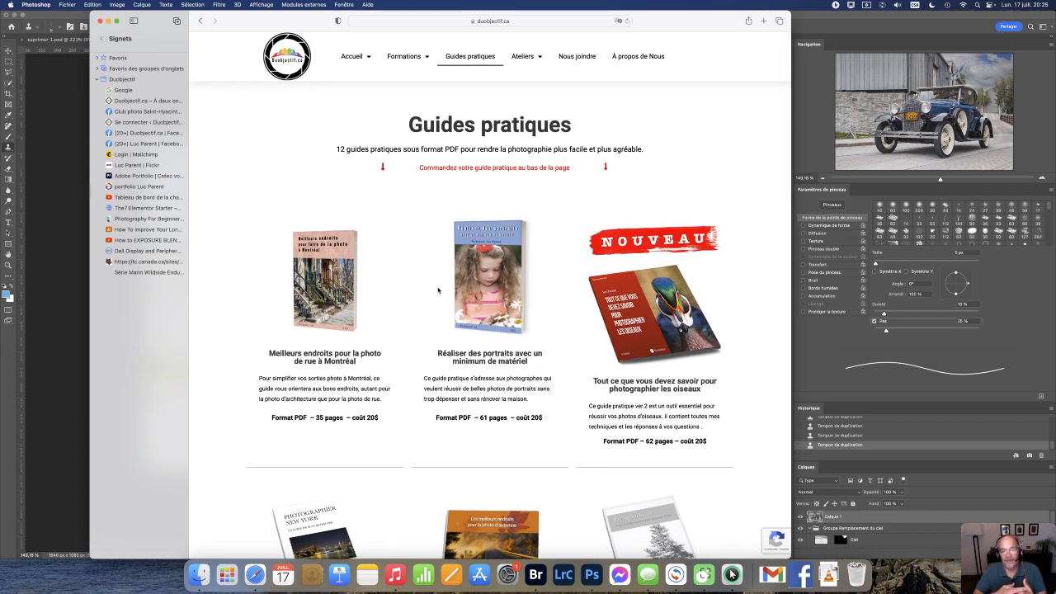